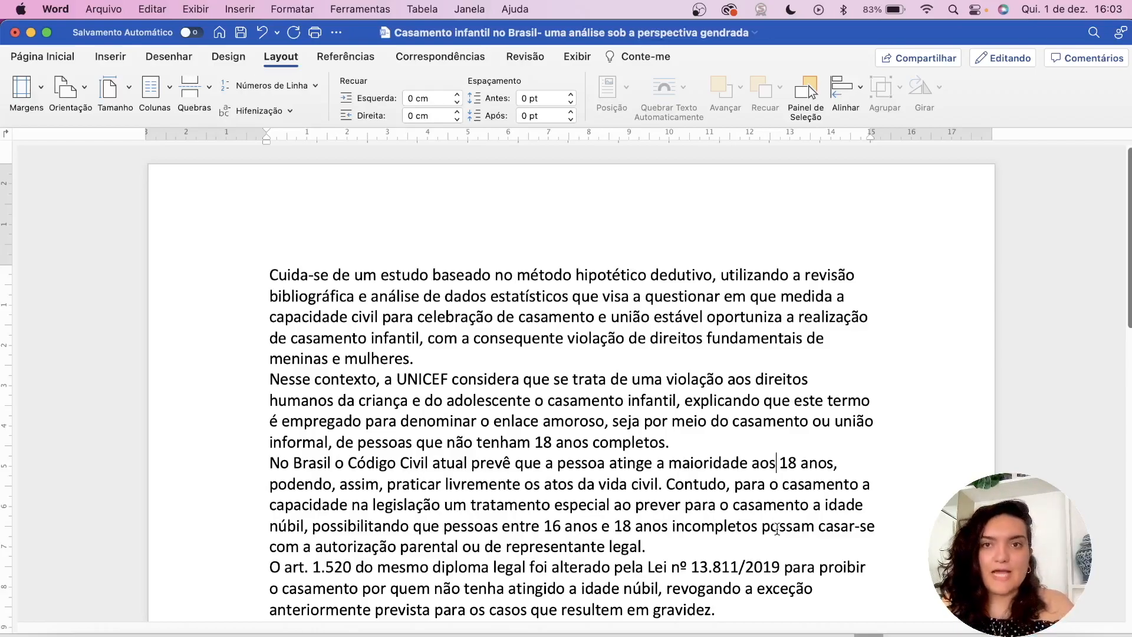
# Set the document's paper size to A4 (21 cm x 29,7 cm)
pyautogui.scroll(-5, 854, 375)
pyautogui.scroll(-15, 855, 374)
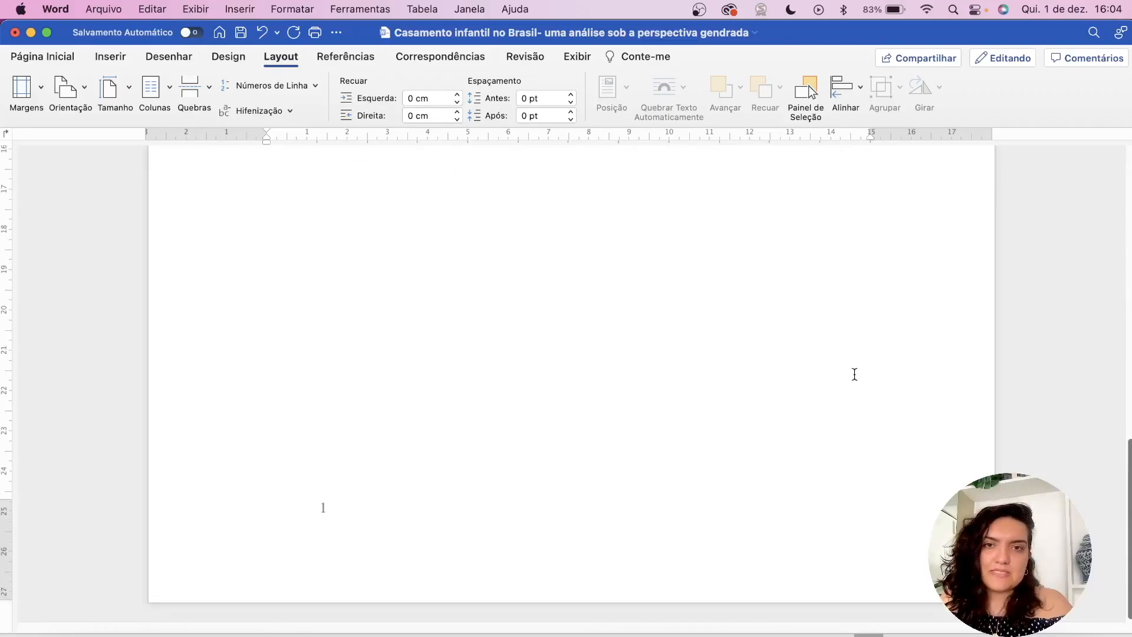
pyautogui.scroll(20, 854, 374)
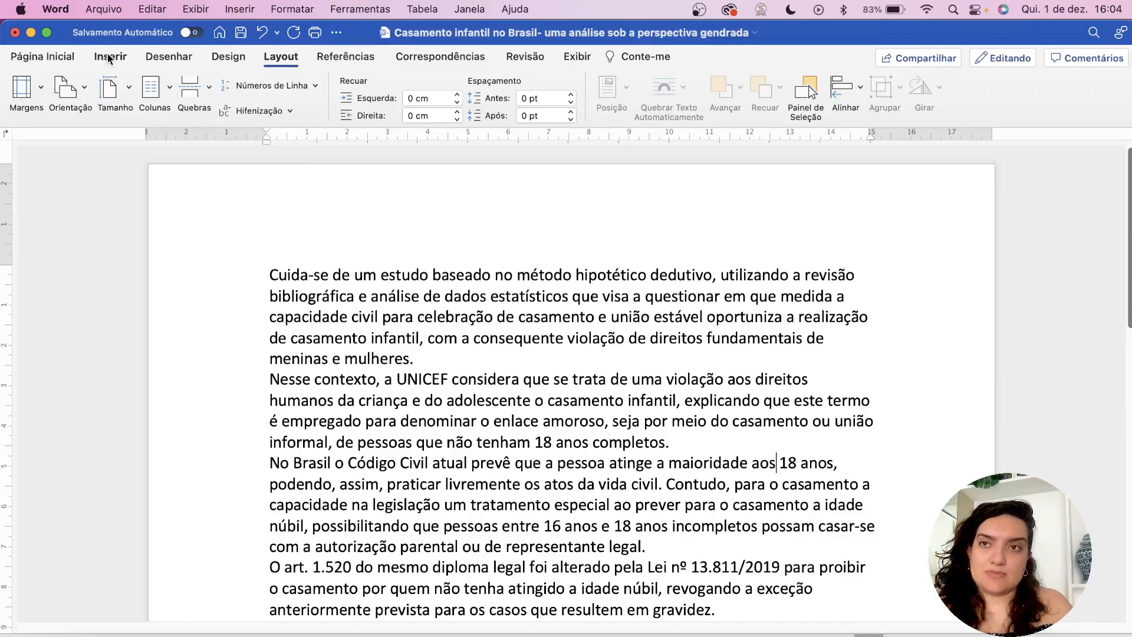
pyautogui.click(67, 57)
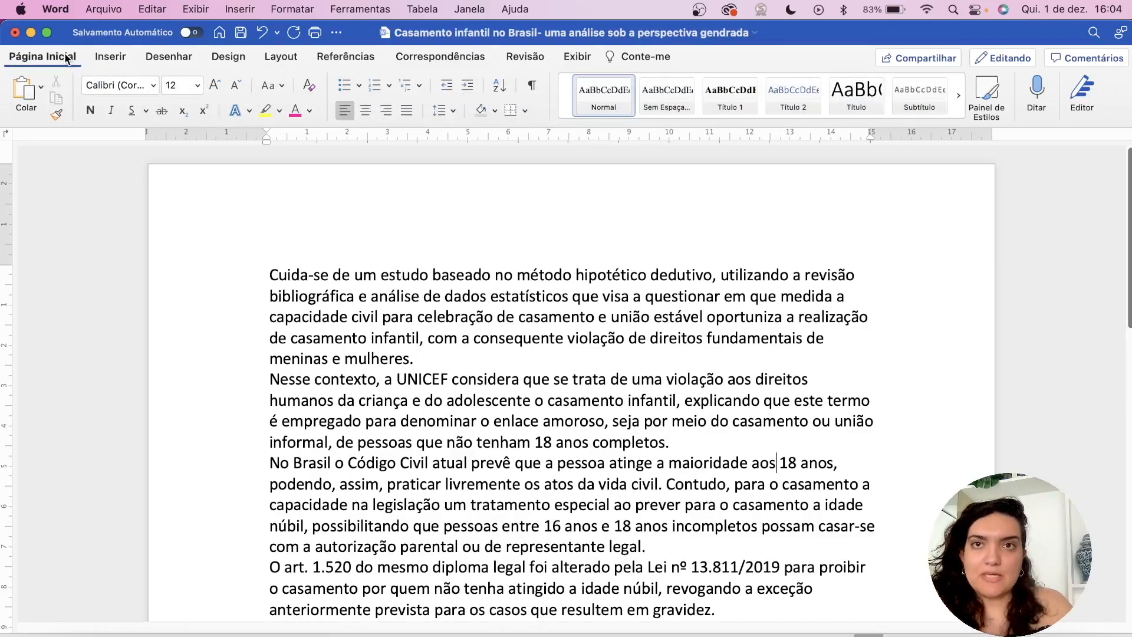
pyautogui.click(286, 61)
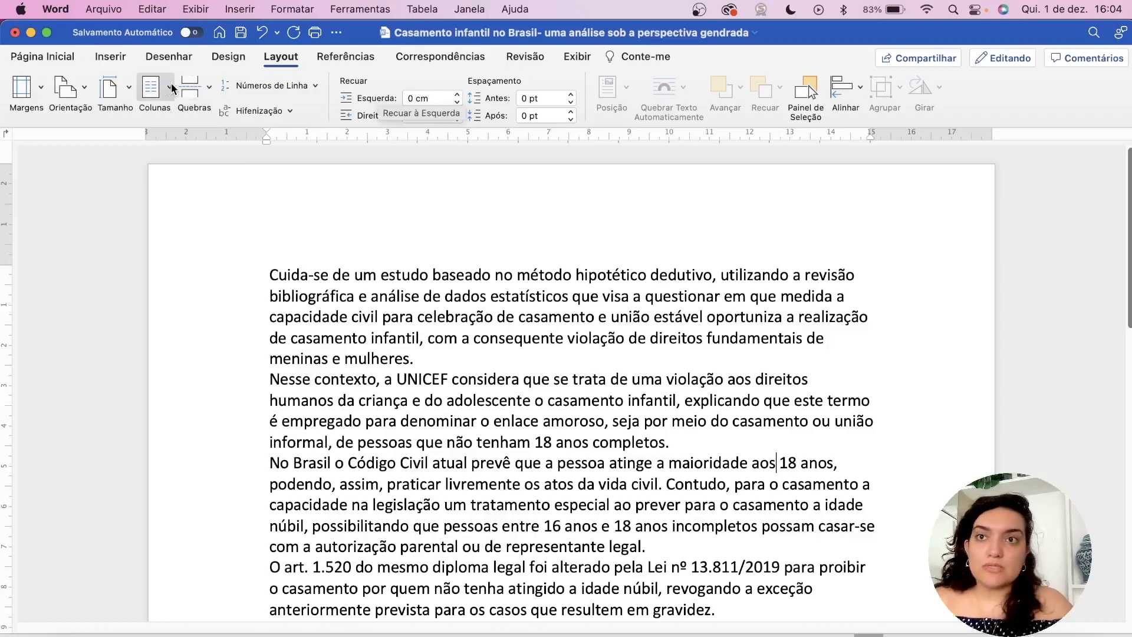
pyautogui.click(128, 91)
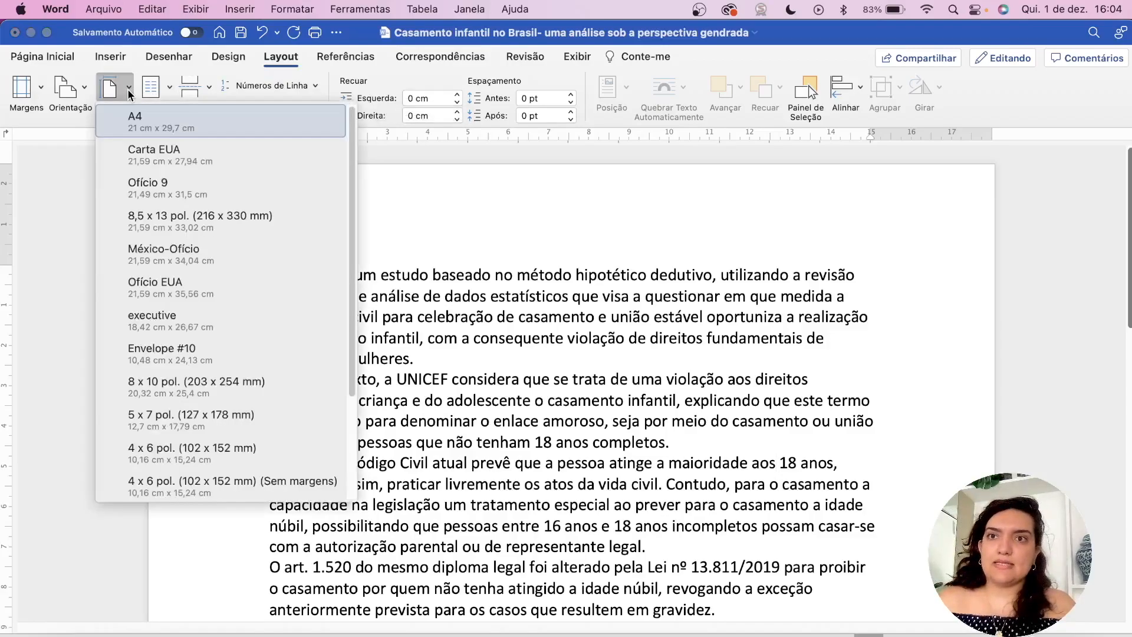
pyautogui.click(148, 127)
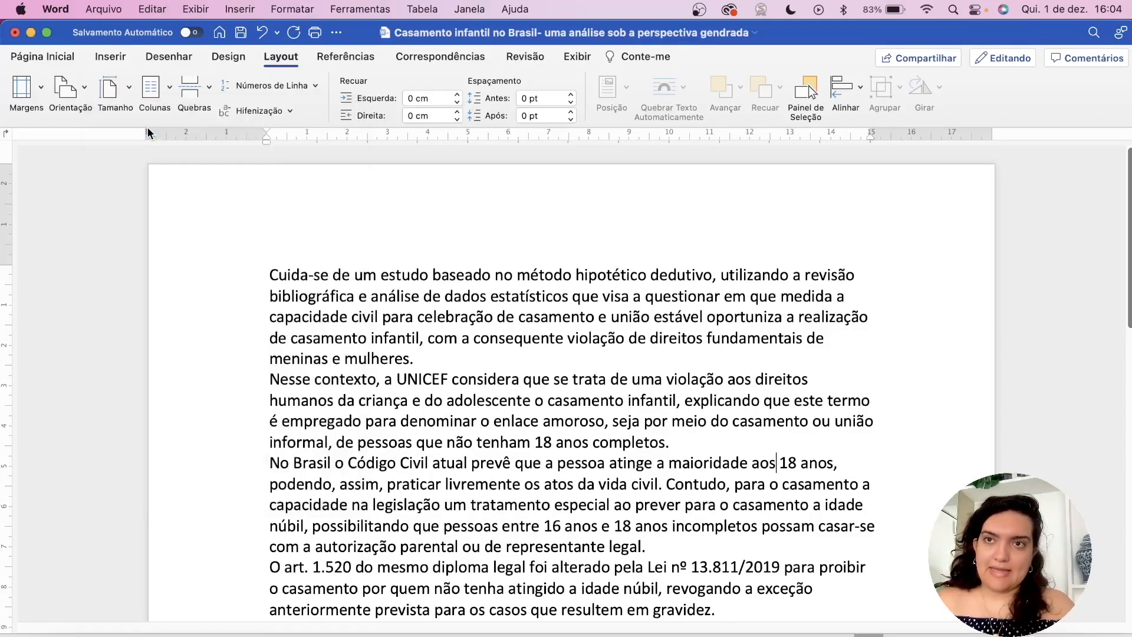
# Try the Estreita, Moderada and Larga margin presets on the document
pyautogui.click(37, 91)
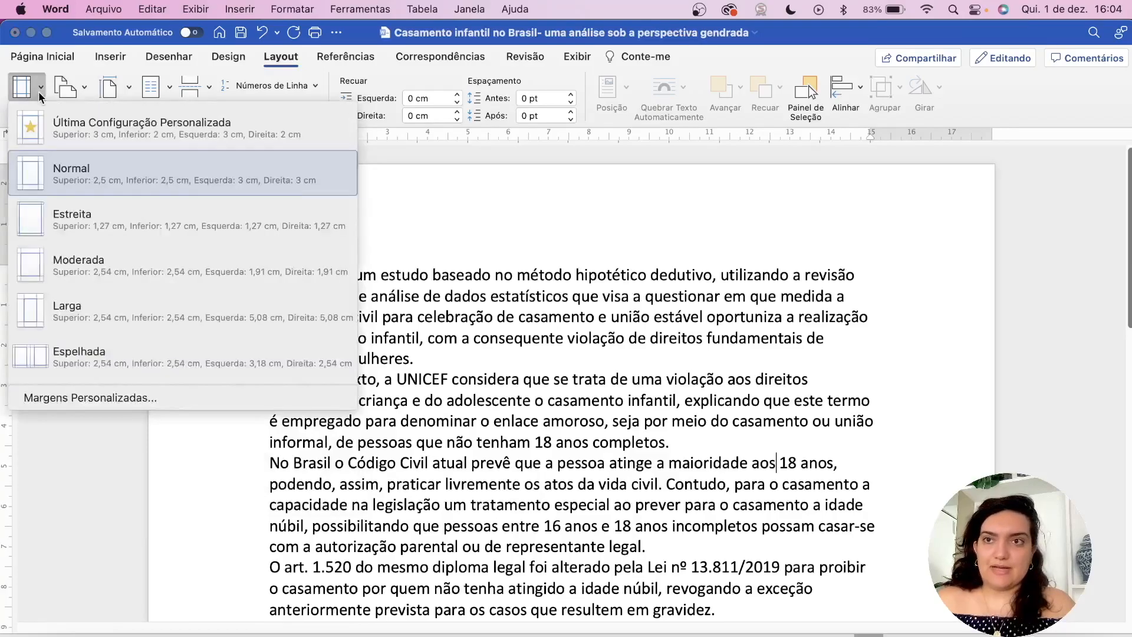
pyautogui.click(85, 223)
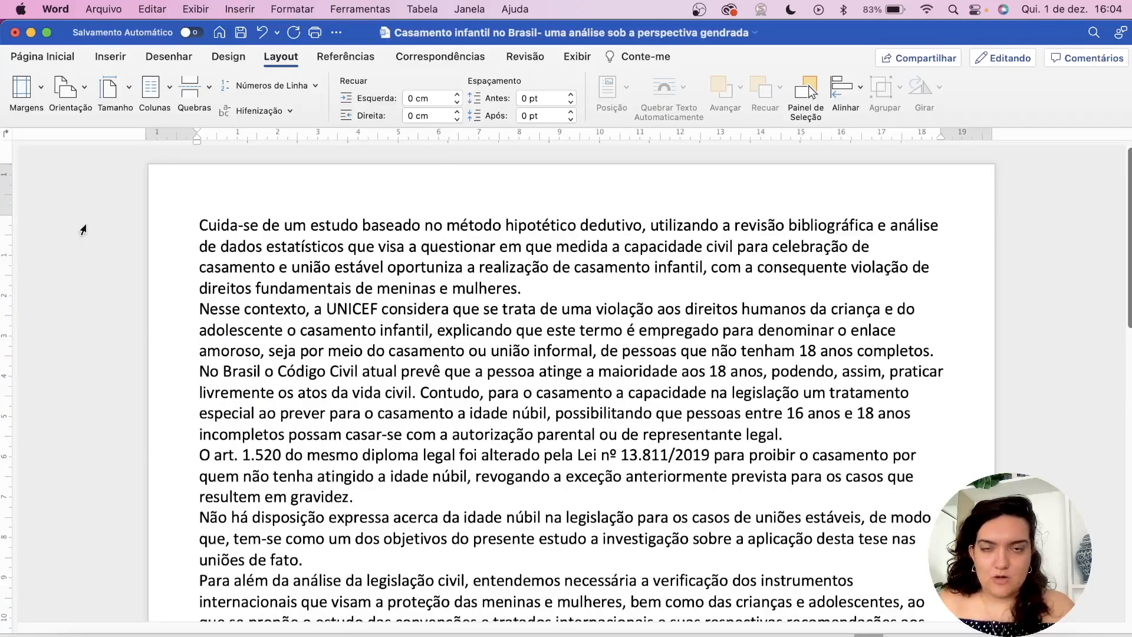
pyautogui.click(38, 91)
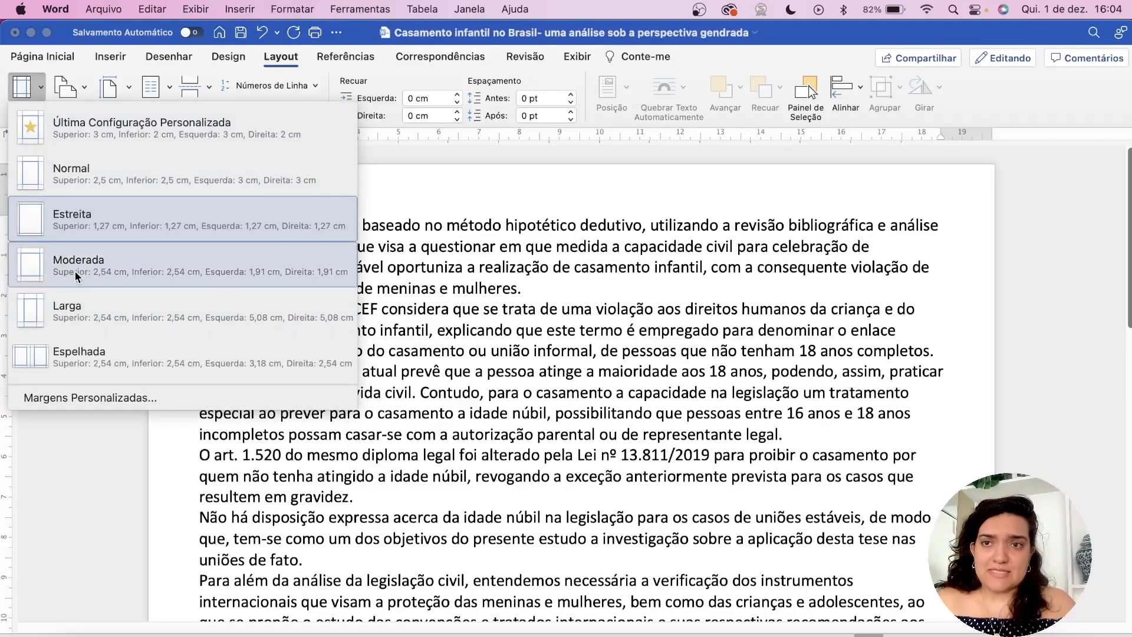
pyautogui.click(74, 271)
pyautogui.click(40, 89)
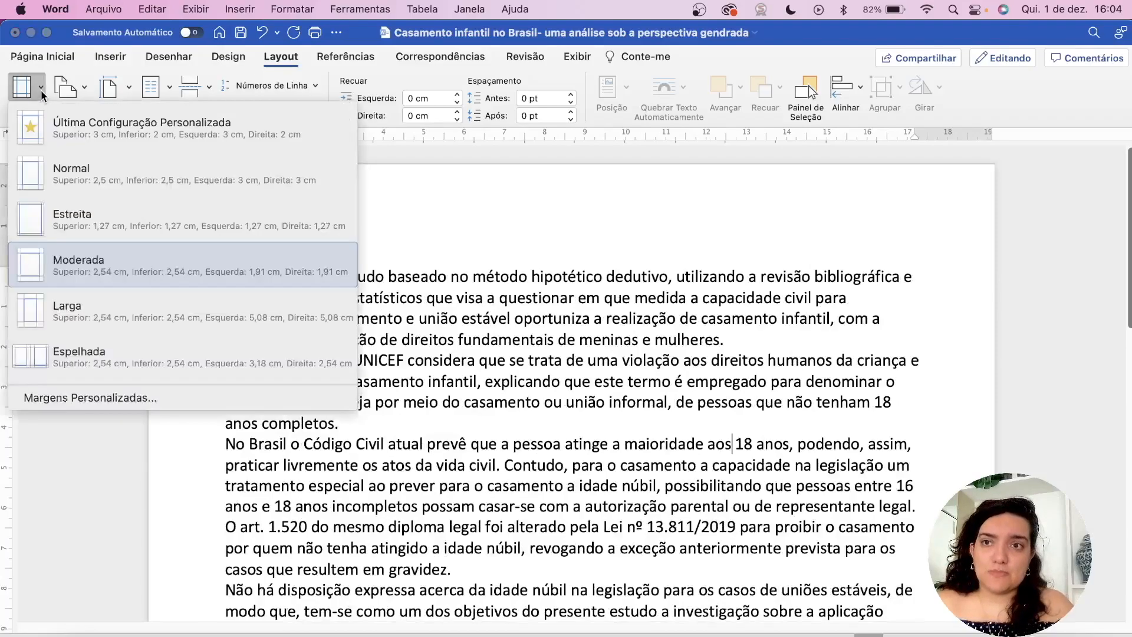
pyautogui.click(101, 324)
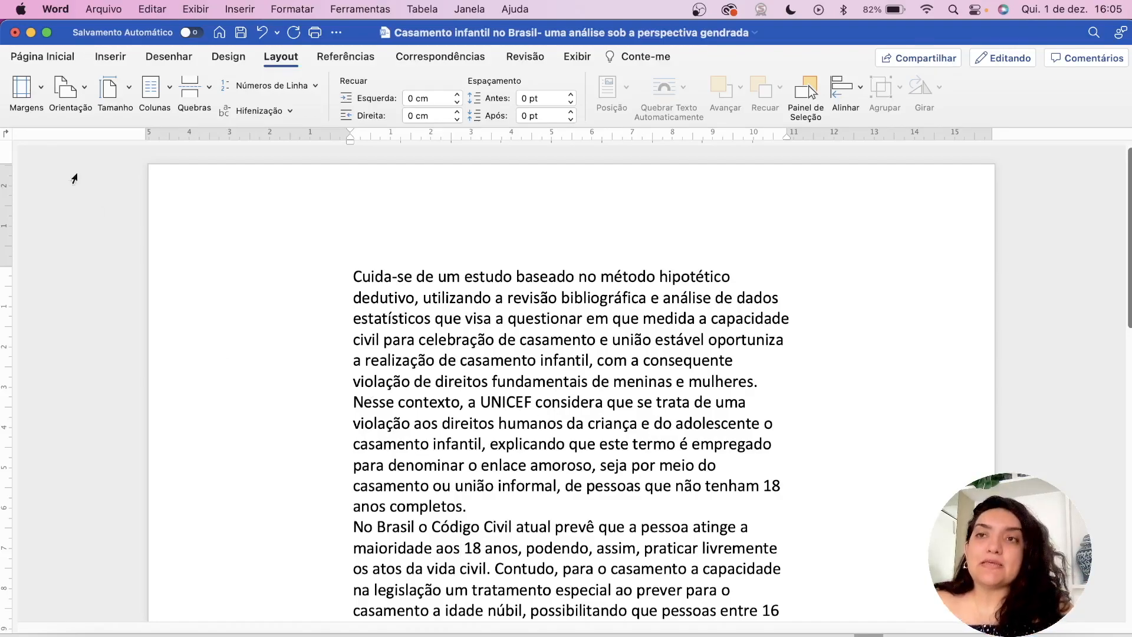
# Open the custom margin settings and set the top and left margins to 3 cm
pyautogui.click(38, 89)
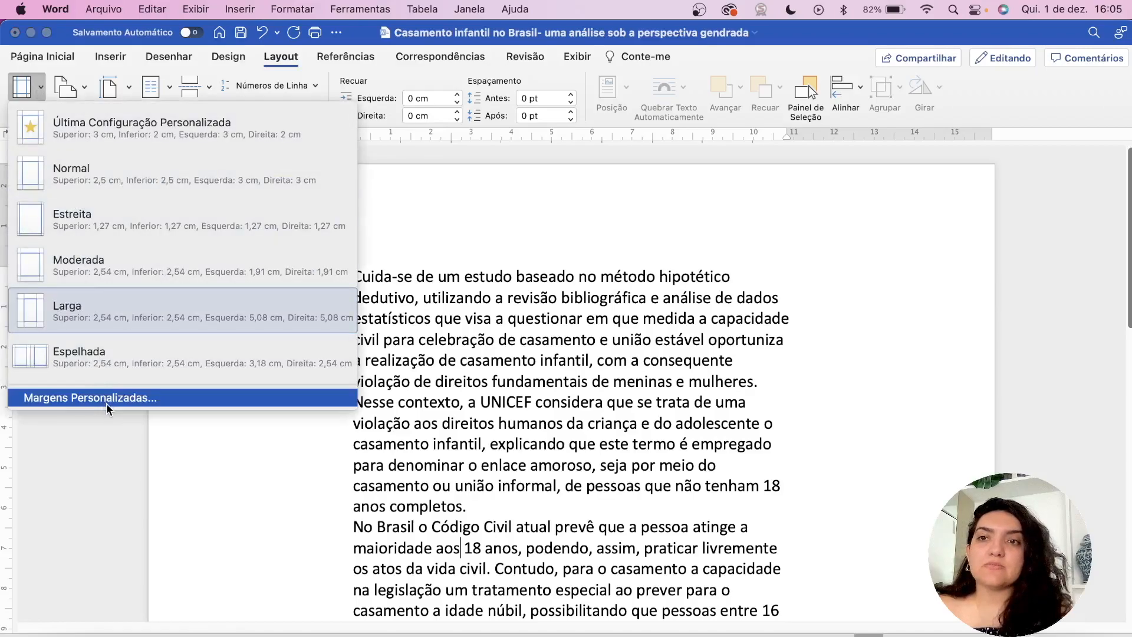
pyautogui.click(155, 398)
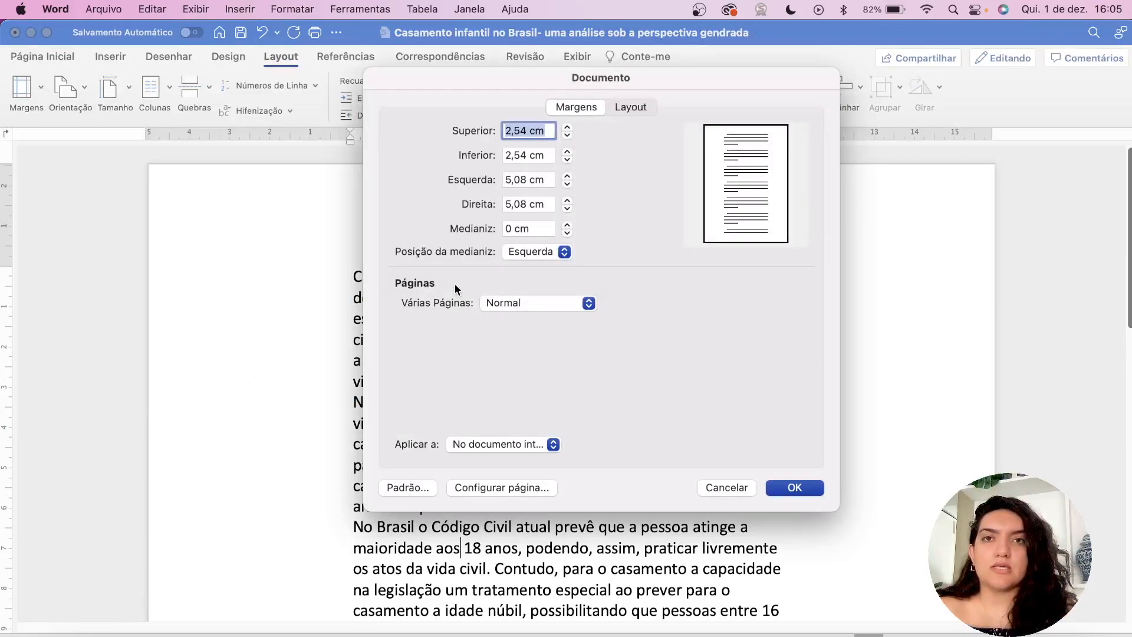
pyautogui.write('3')
pyautogui.click(527, 179)
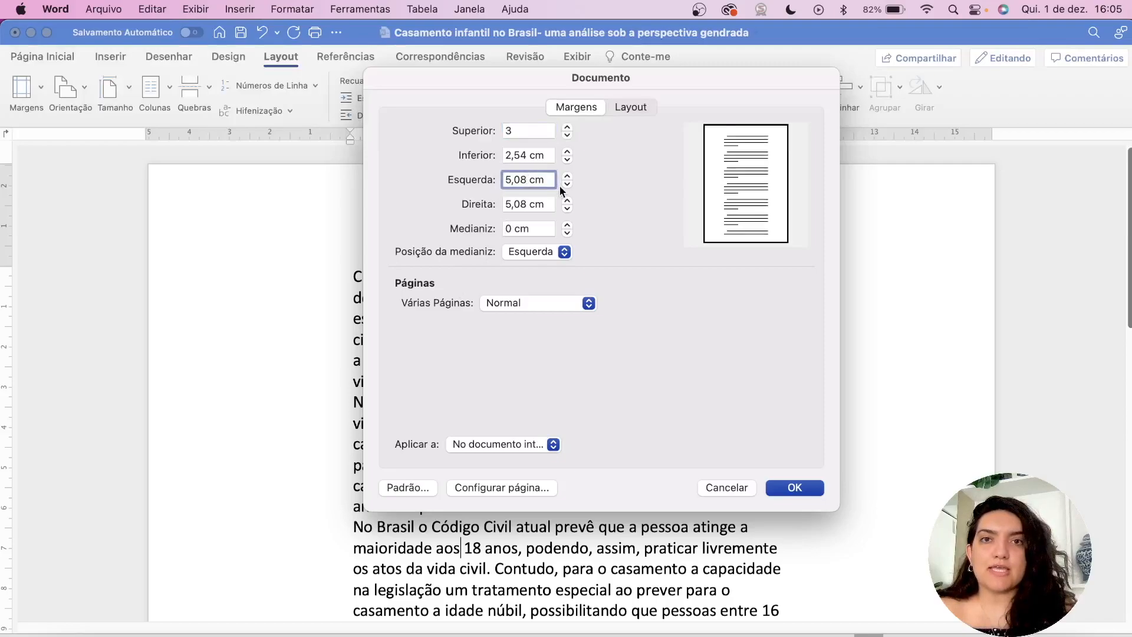
pyautogui.press('BackSpace')
pyautogui.press('BackSpace')
pyautogui.press('BackSpace')
pyautogui.press('BackSpace')
pyautogui.write('3')
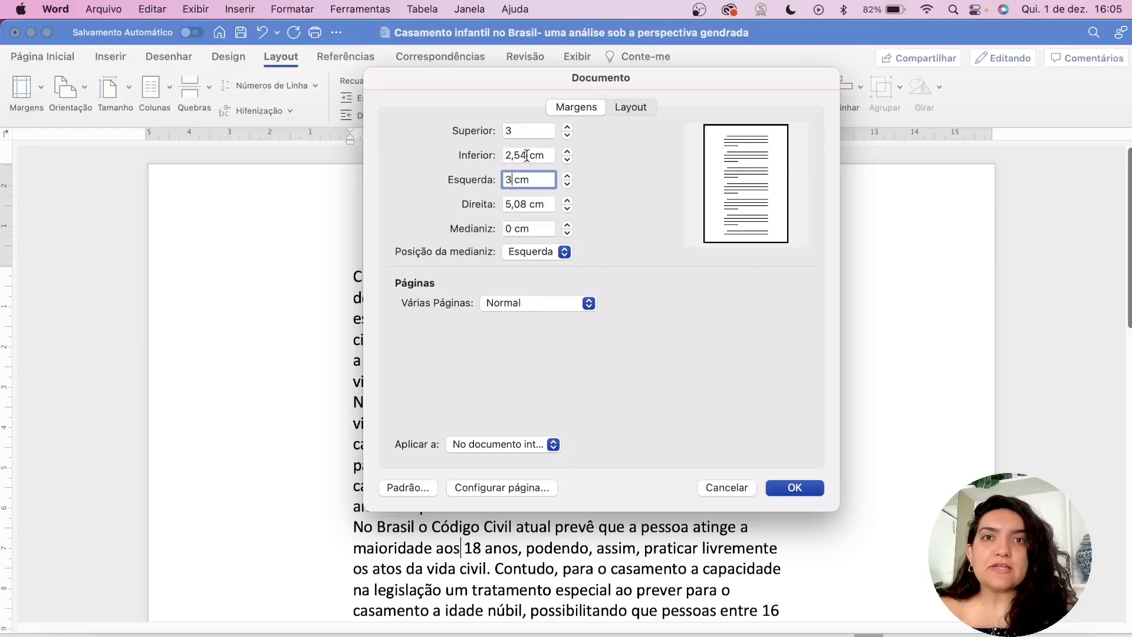
# Set the bottom and right margins to 2 cm and apply the custom margins to the whole document
pyautogui.moveTo(527, 155); pyautogui.dragTo(503, 159)
pyautogui.write('2')
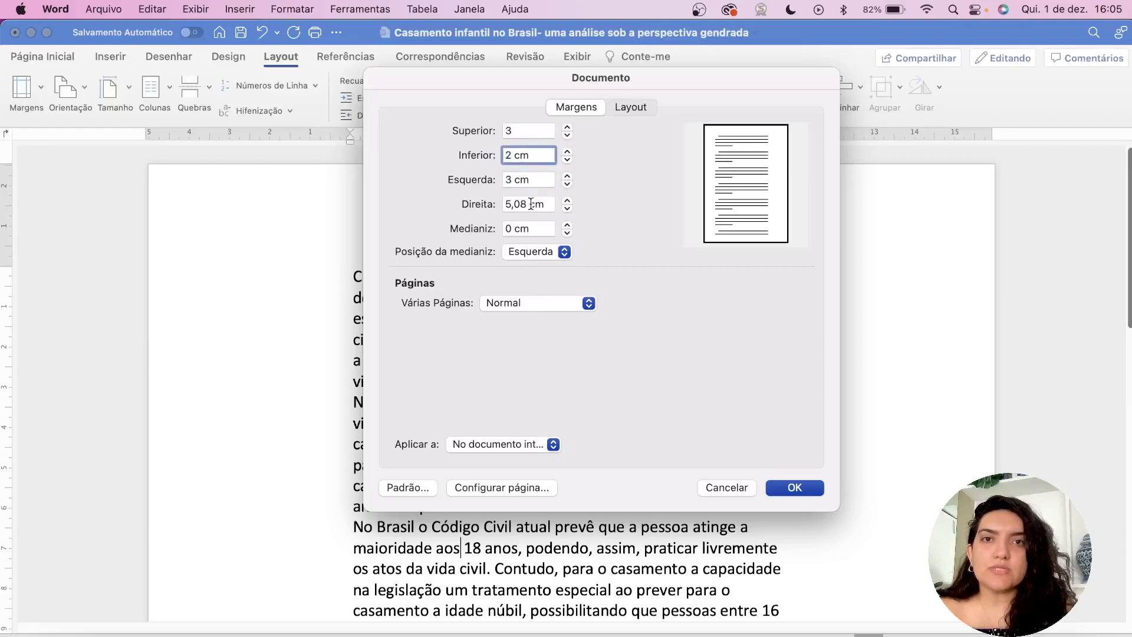
pyautogui.moveTo(530, 204); pyautogui.dragTo(503, 204)
pyautogui.write('2')
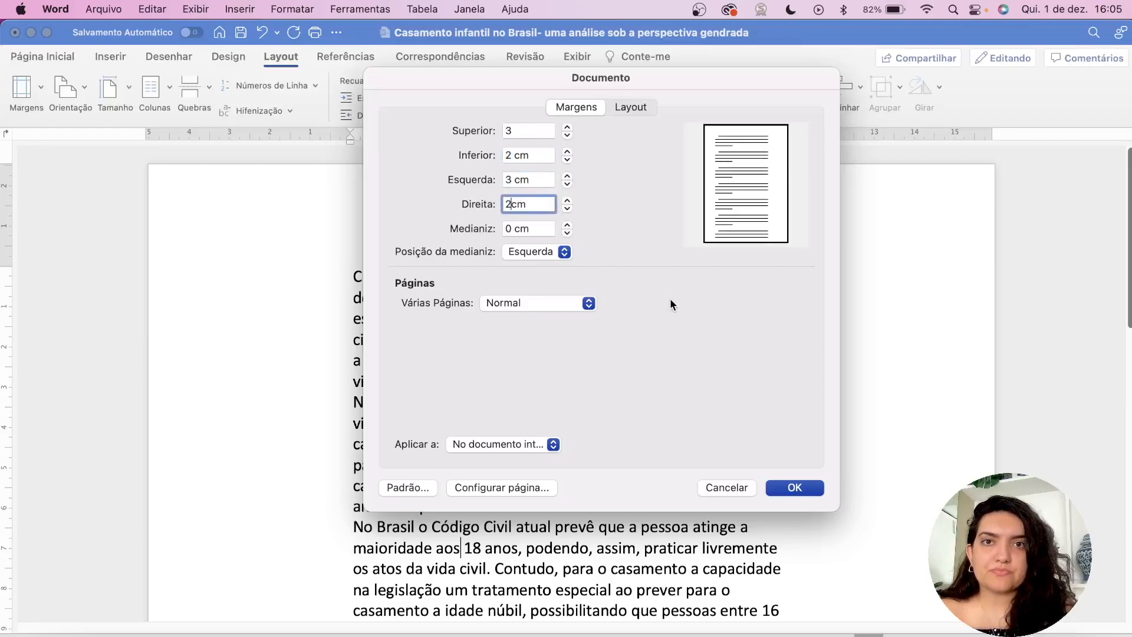
pyautogui.click(530, 181)
pyautogui.click(794, 489)
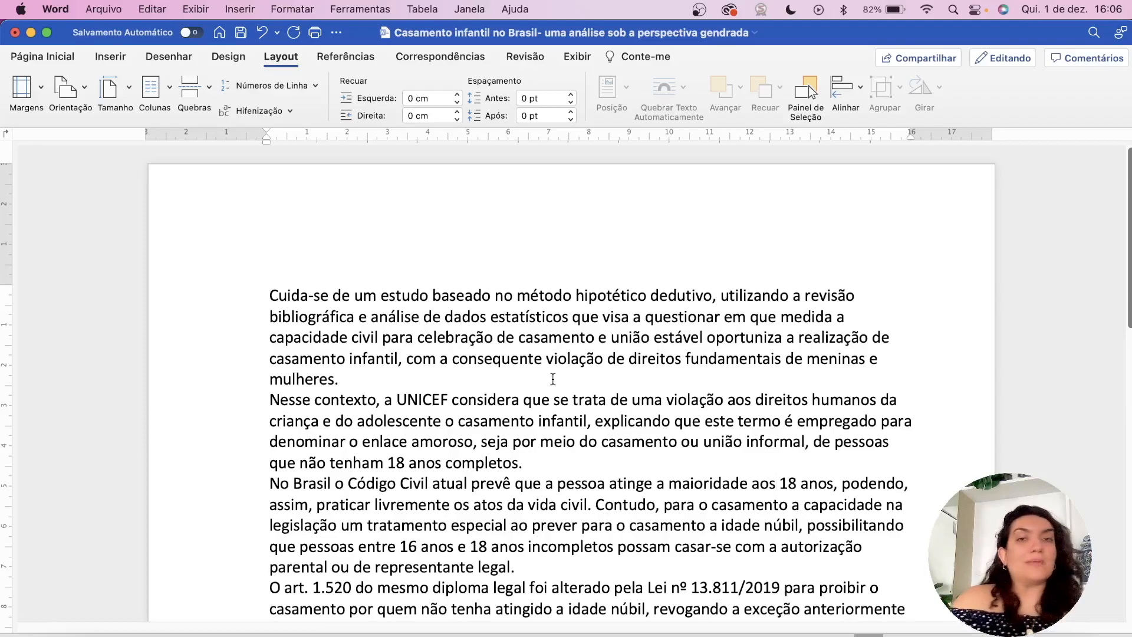
pyautogui.click(613, 322)
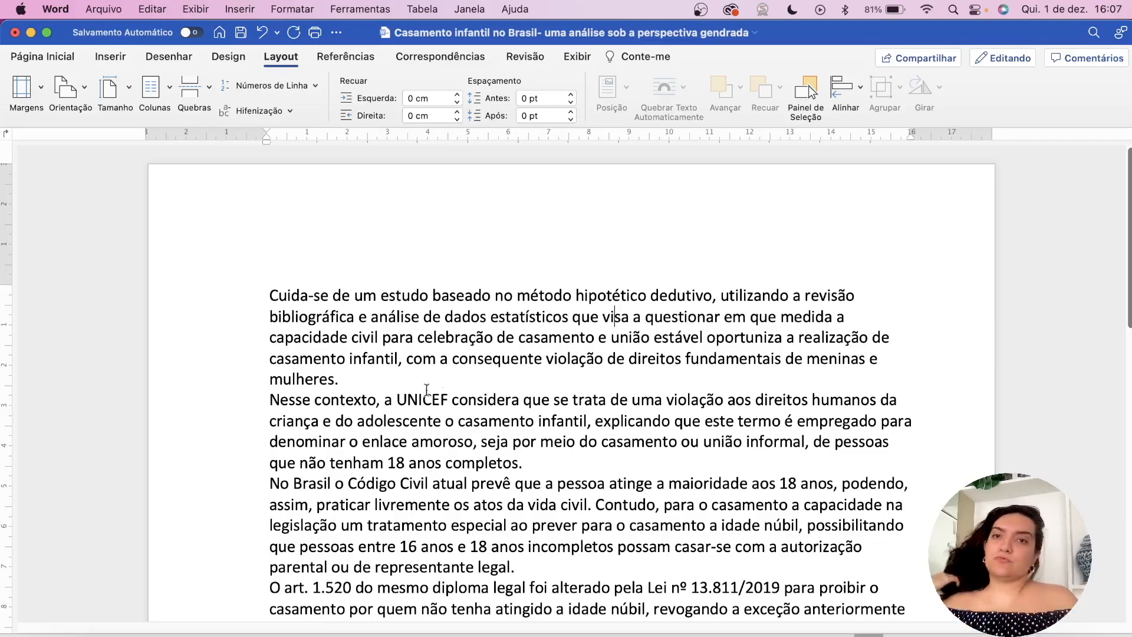
pyautogui.click(36, 56)
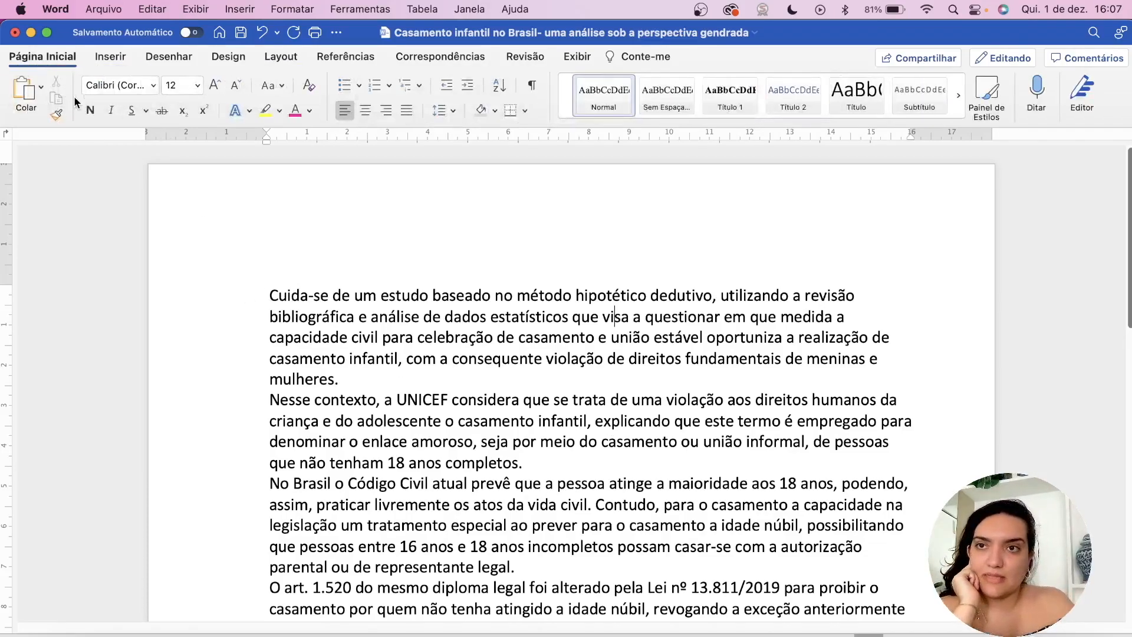
pyautogui.click(151, 86)
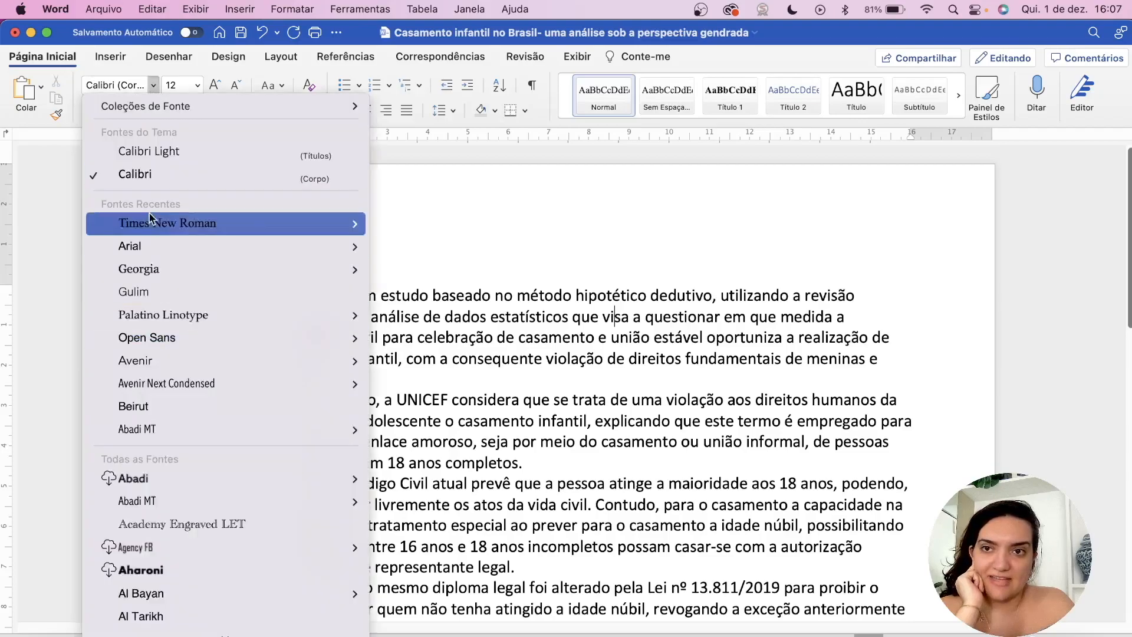
pyautogui.click(654, 347)
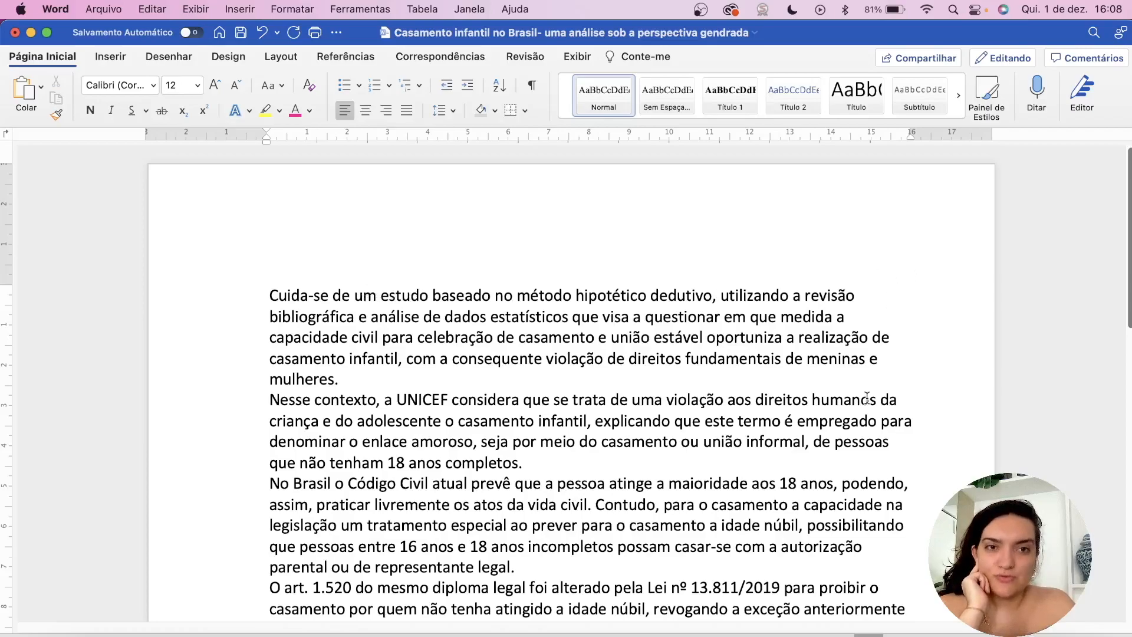
# Try justified alignment on the first paragraph and return it to left alignment
pyautogui.moveTo(259, 298); pyautogui.dragTo(368, 383)
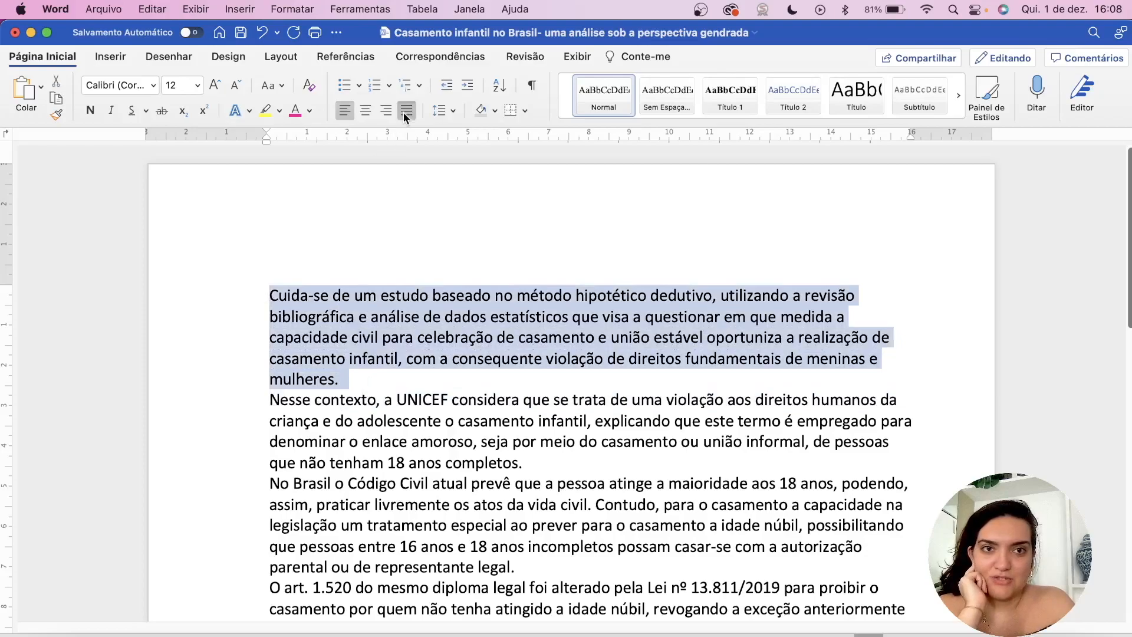
pyautogui.click(403, 112)
pyautogui.click(345, 111)
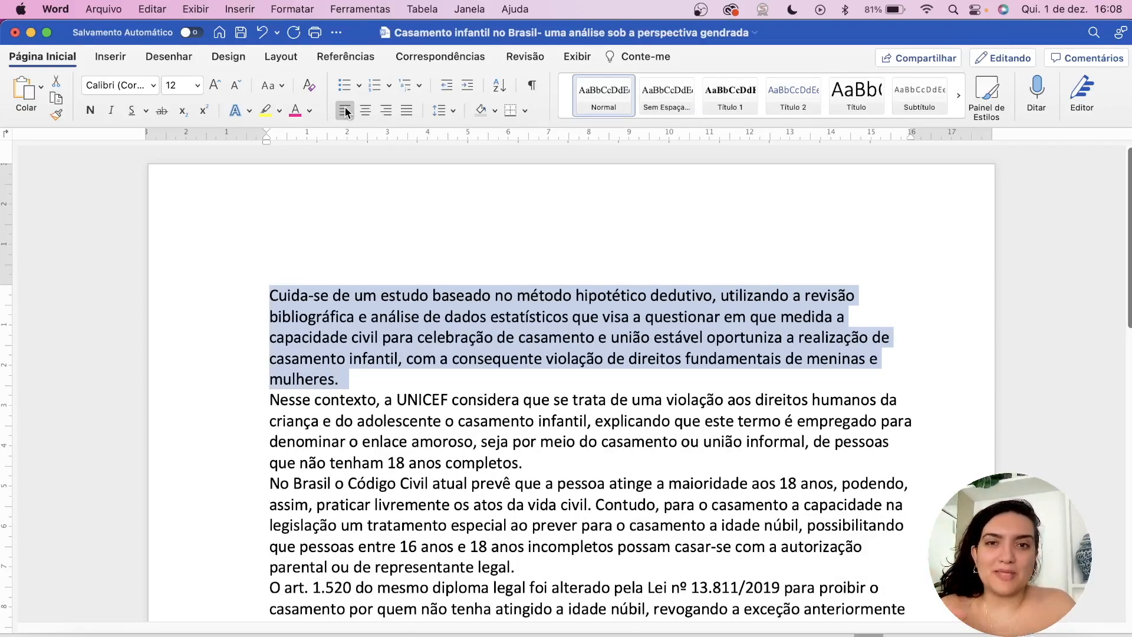
# Justify all of the document's text
pyautogui.press('super+a')
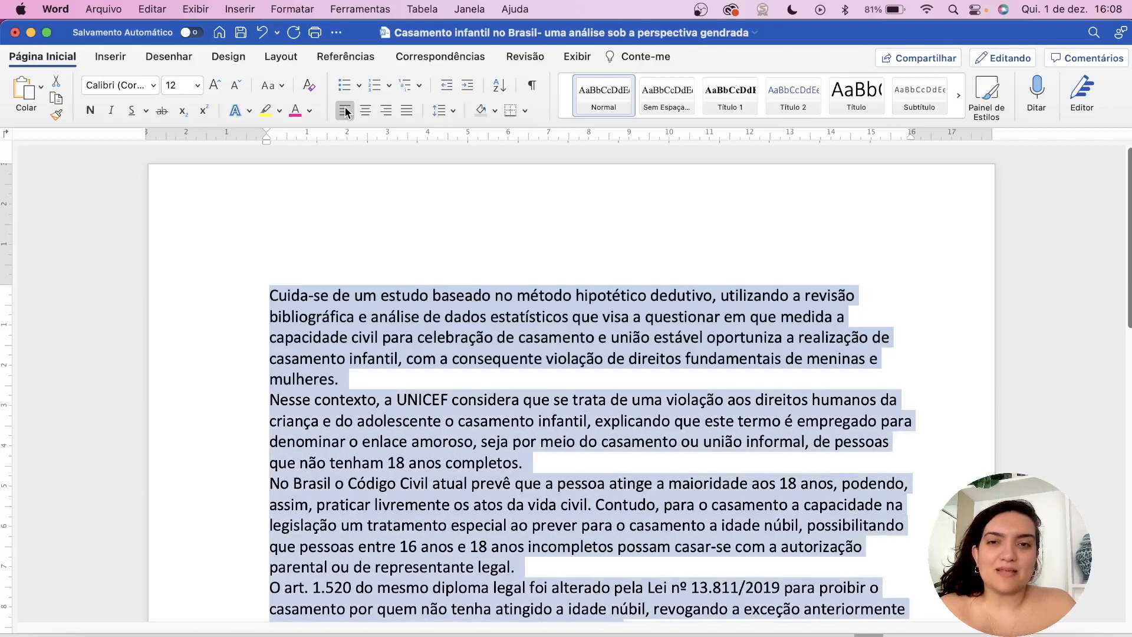
pyautogui.click(407, 111)
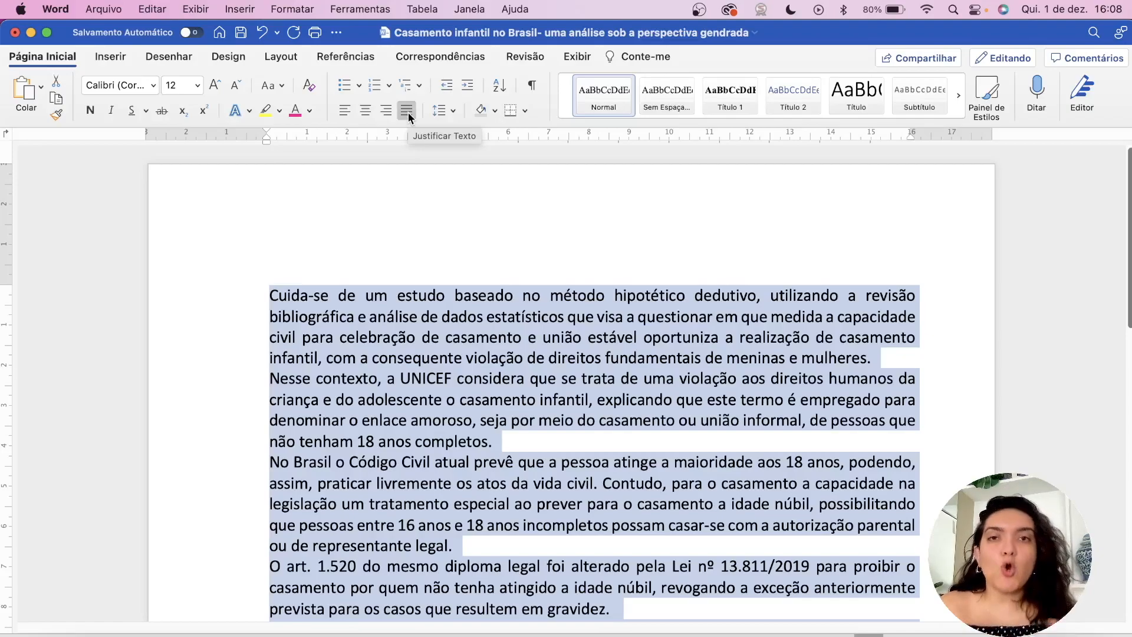
pyautogui.click(683, 386)
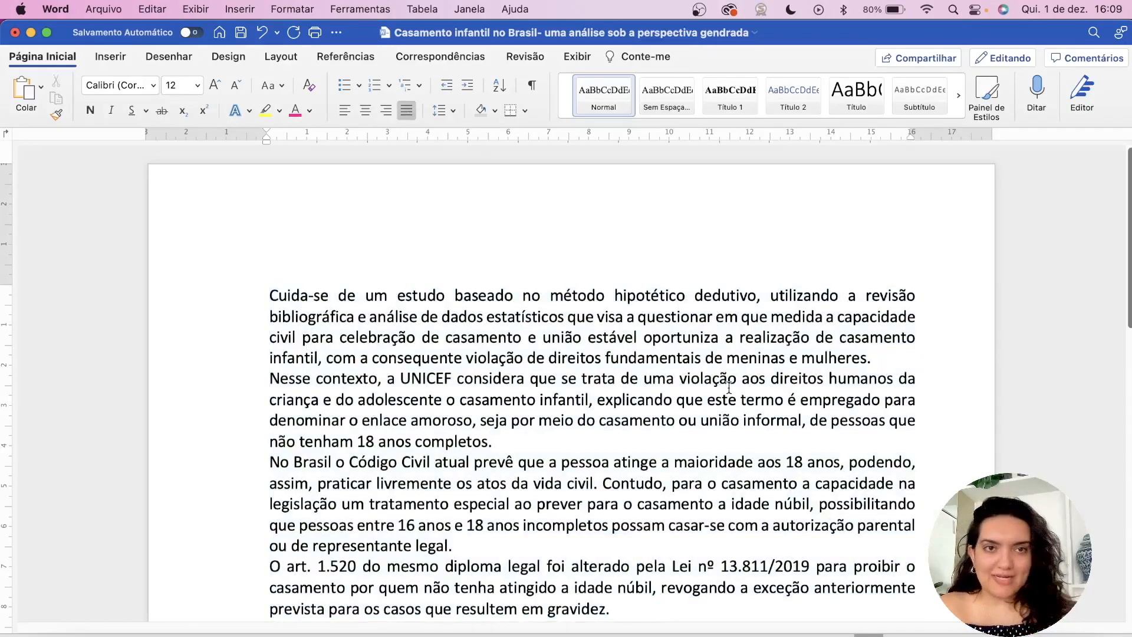
# Insert a blank line after the first paragraph and a run of blank lines after the second to isolate both paragraphs
pyautogui.click(887, 361)
pyautogui.press('Return')
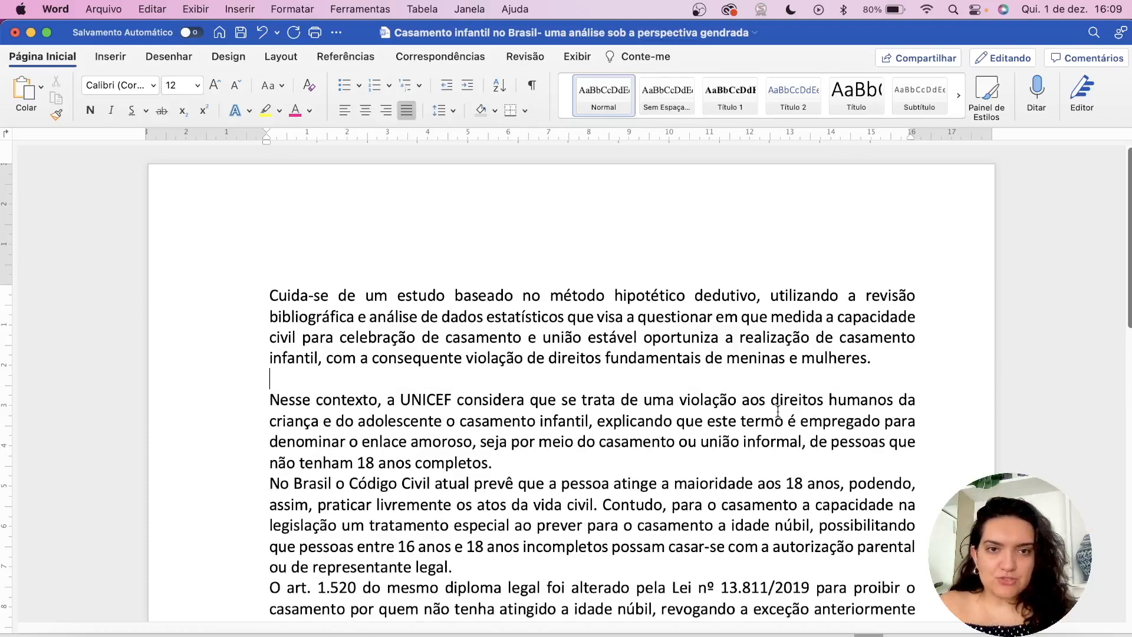
pyautogui.click(743, 466)
pyautogui.press('Return')
pyautogui.press('Return')
pyautogui.press('Return')
pyautogui.press('Return')
pyautogui.press('Return')
pyautogui.press('Return')
pyautogui.press('Return')
pyautogui.press('Return')
pyautogui.press('Return')
pyautogui.scroll(2, 703, 413)
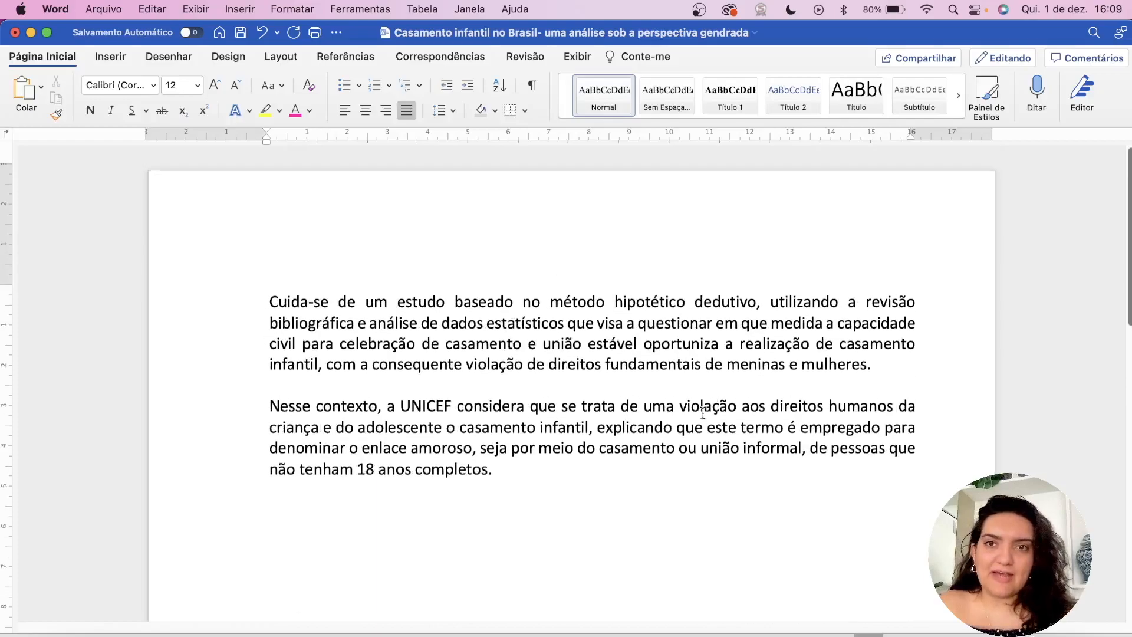
pyautogui.scroll(-1, 703, 412)
# Change the font of the first paragraph to Times New Roman
pyautogui.moveTo(204, 300); pyautogui.dragTo(211, 358)
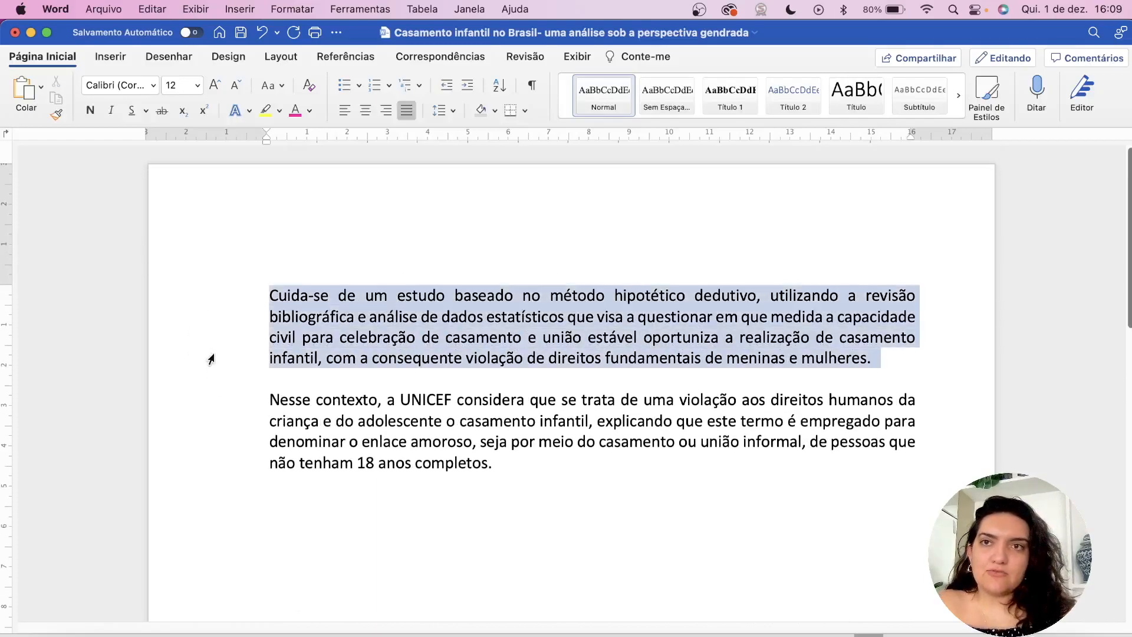
pyautogui.click(154, 86)
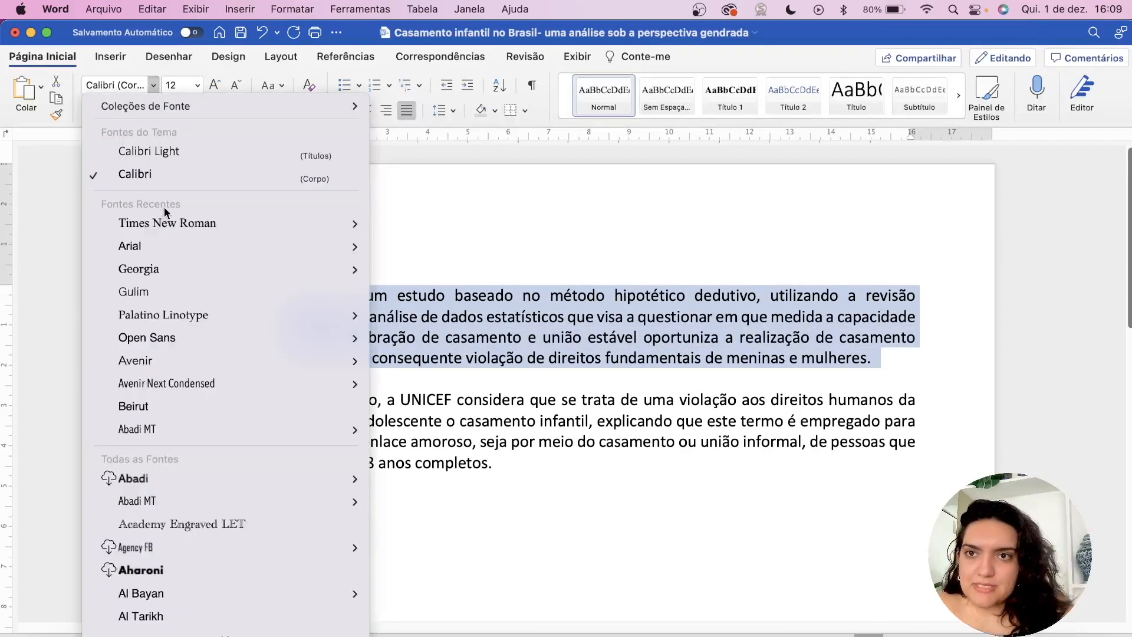
pyautogui.click(166, 226)
# Change the font of the second paragraph, starting "Nesse contexto", to Arial
pyautogui.moveTo(251, 396); pyautogui.dragTo(334, 470)
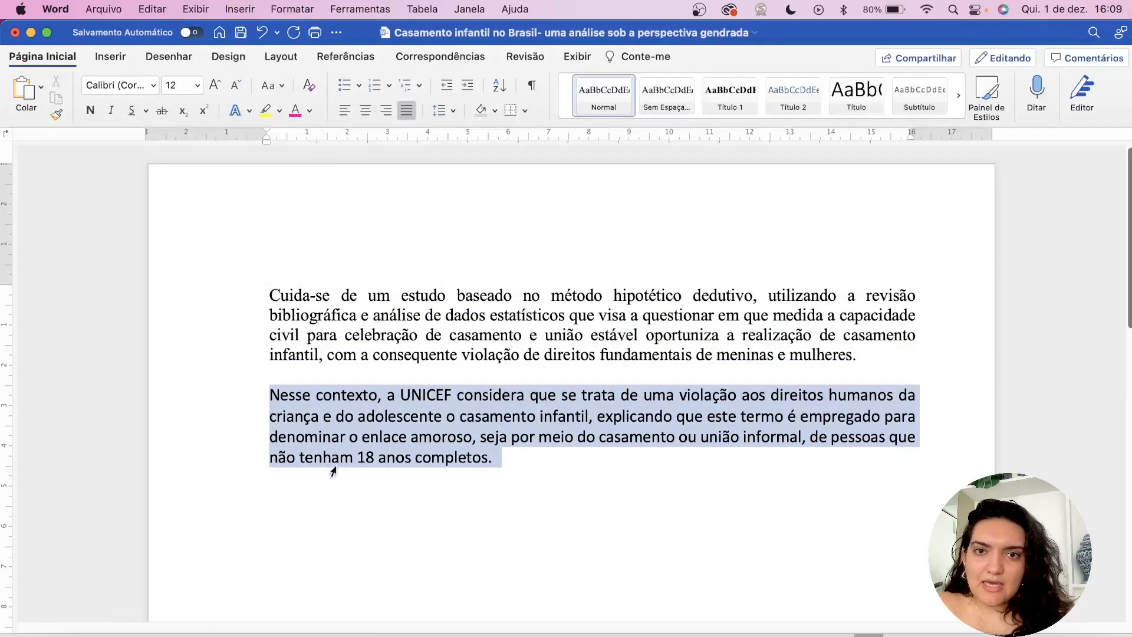
pyautogui.click(153, 86)
pyautogui.click(132, 248)
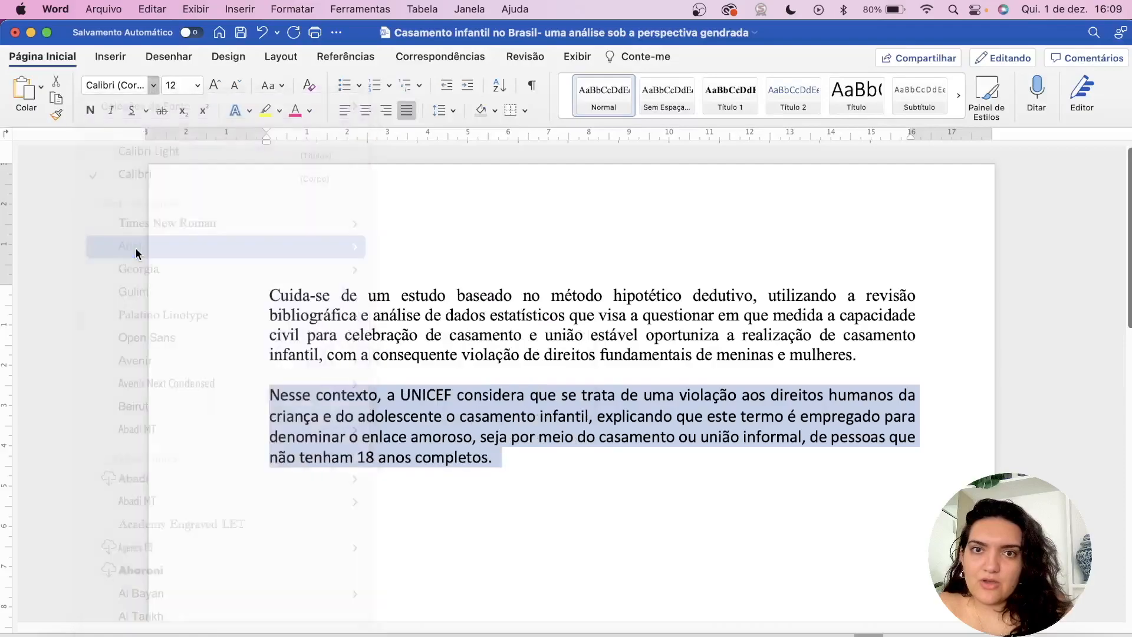
pyautogui.click(386, 302)
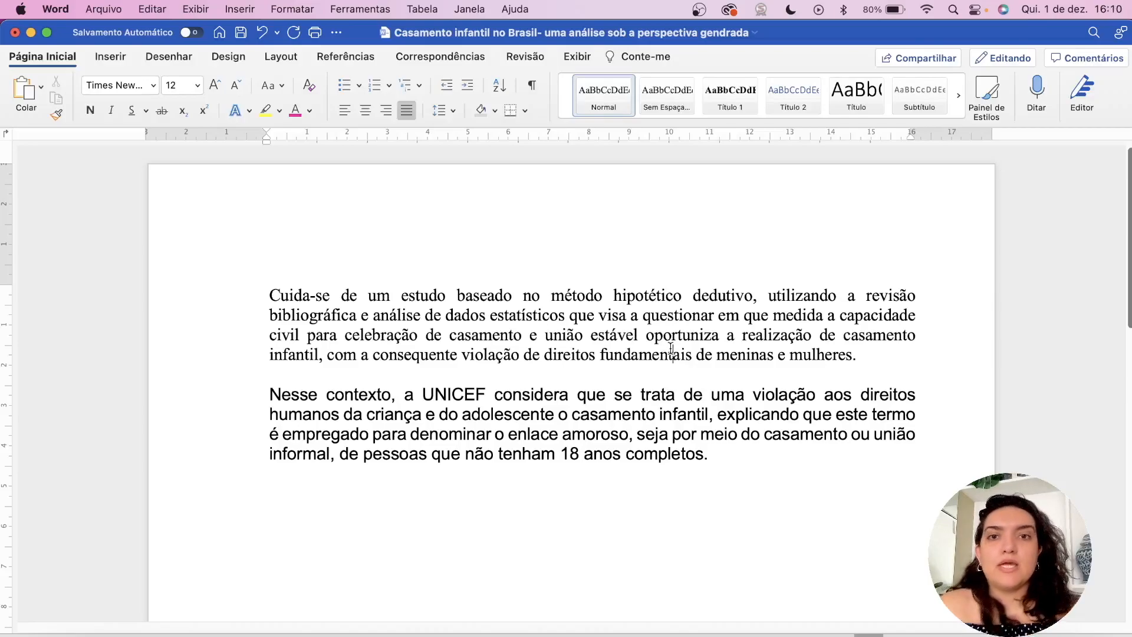
# Change the font of the entire document to Times New Roman
pyautogui.click(774, 469)
pyautogui.click(704, 356)
pyautogui.click(704, 366)
pyautogui.press('super+a')
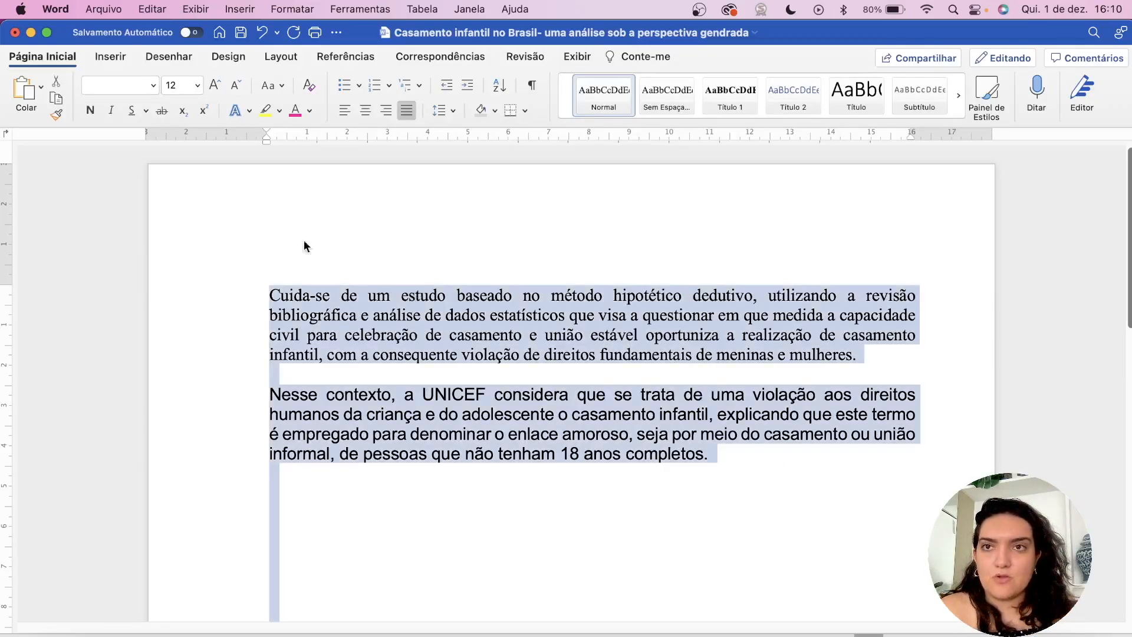
pyautogui.click(152, 88)
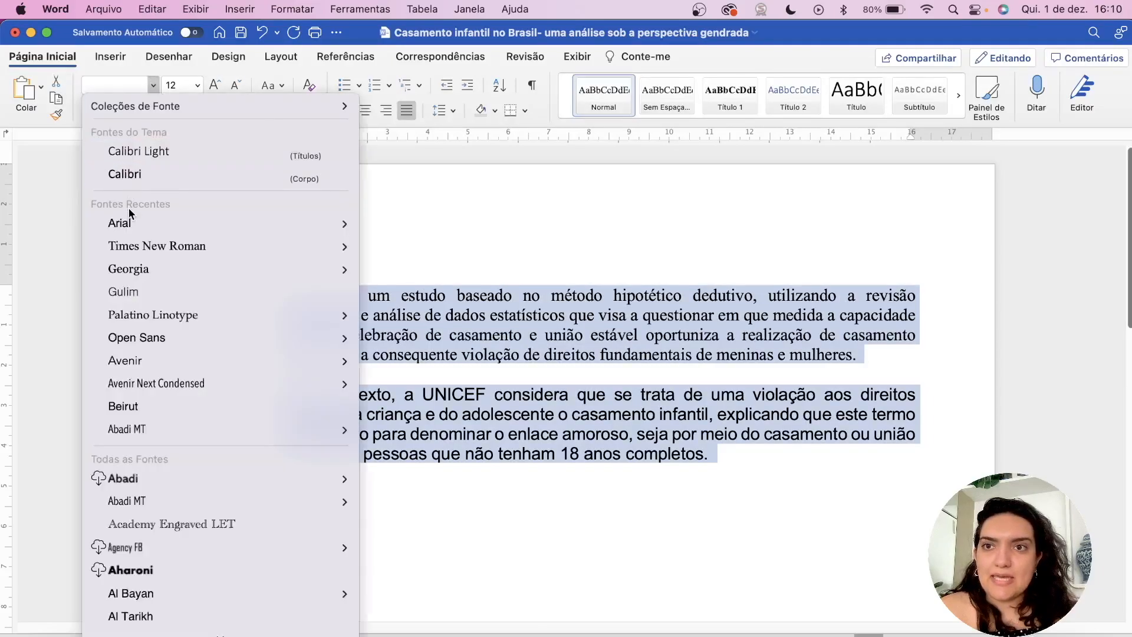
pyautogui.click(137, 247)
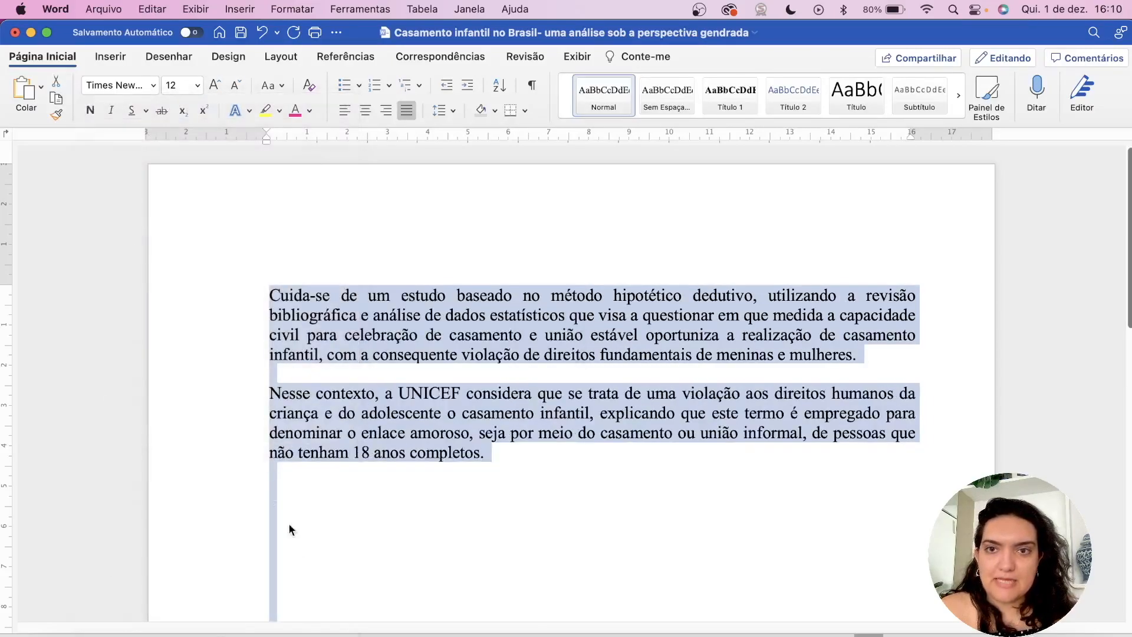
# Delete the blank lines after the second paragraph and the blank line between the first two paragraphs
pyautogui.click(318, 565)
pyautogui.press('BackSpace')
pyautogui.press('BackSpace')
pyautogui.press('BackSpace')
pyautogui.press('BackSpace')
pyautogui.press('Down')
pyautogui.press('Down')
pyautogui.press('BackSpace')
pyautogui.press('BackSpace')
pyautogui.press('BackSpace')
pyautogui.press('BackSpace')
pyautogui.press('BackSpace')
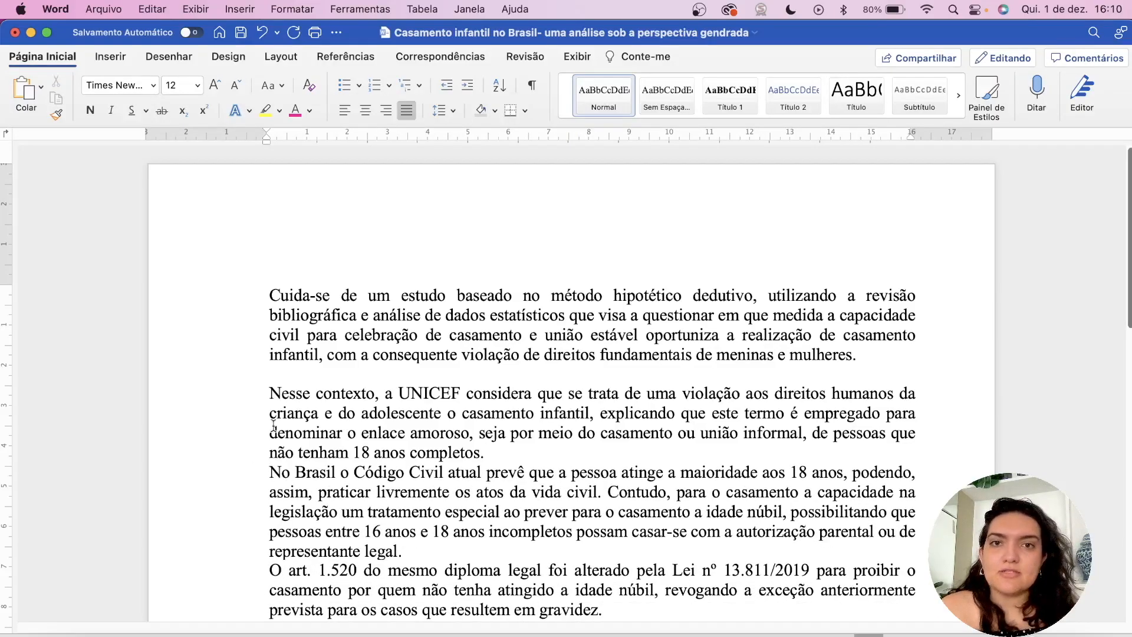
pyautogui.press('BackSpace')
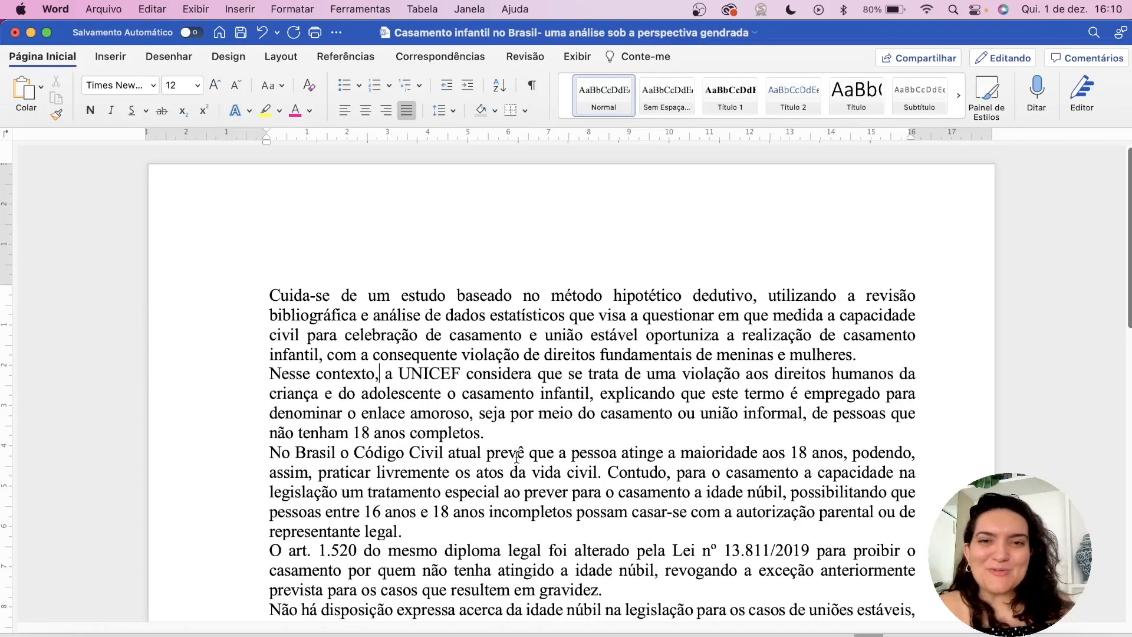
pyautogui.scroll(-2, 516, 457)
pyautogui.scroll(-2, 517, 458)
pyautogui.scroll(4, 516, 457)
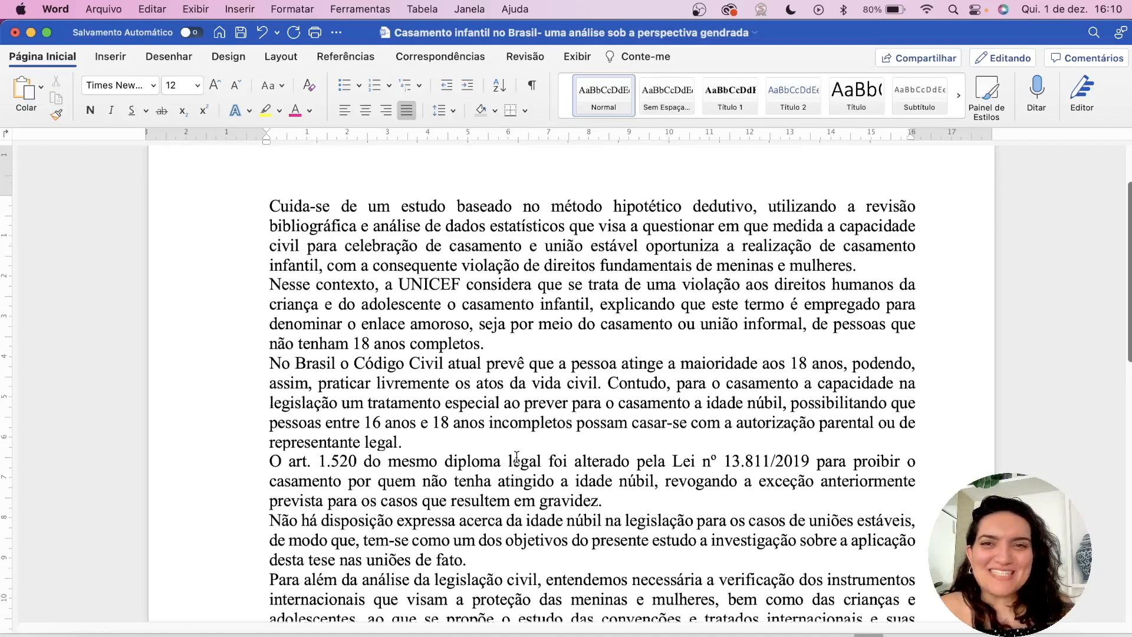
pyautogui.scroll(-8, 516, 458)
pyautogui.scroll(4, 517, 458)
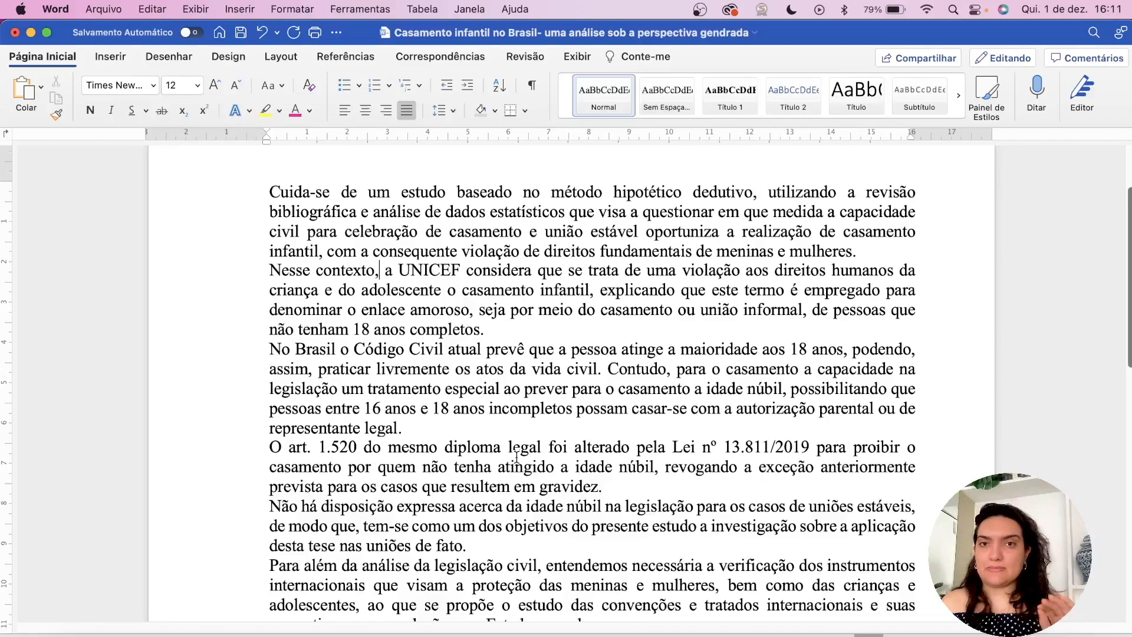
pyautogui.press('super+a')
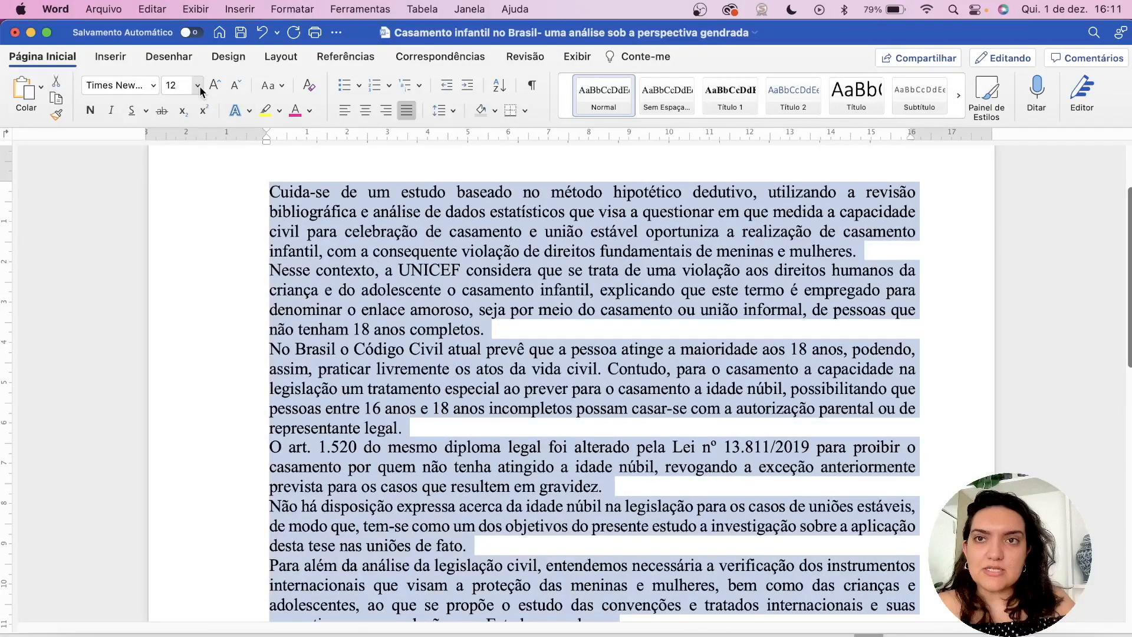
pyautogui.click(487, 329)
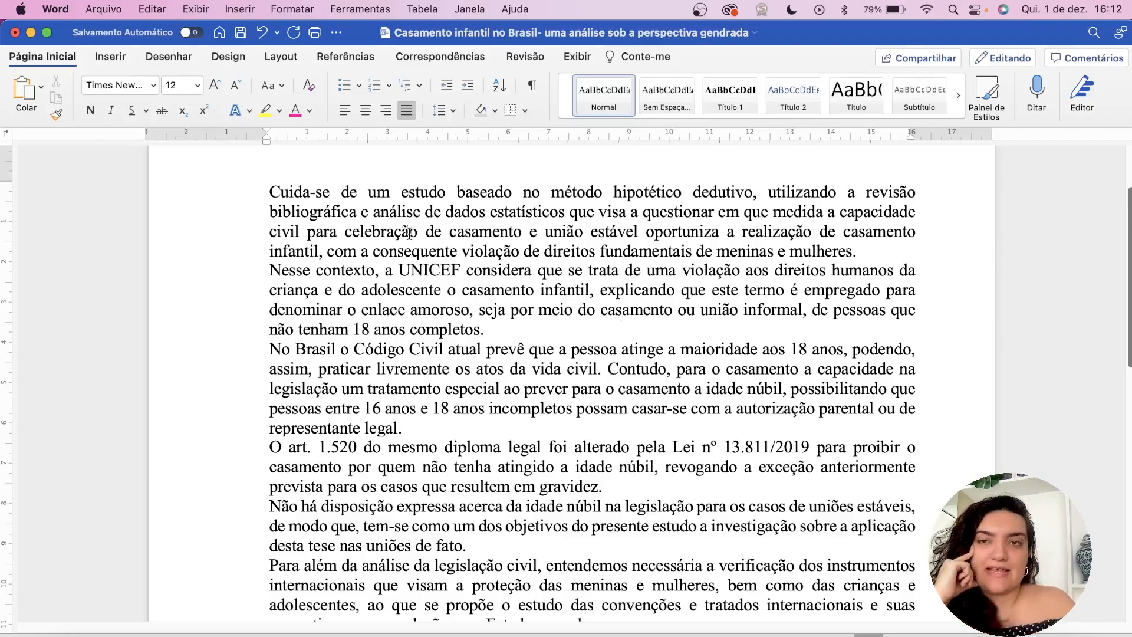
# Select the entire text and toggle the ruler off and back on
pyautogui.click(268, 193)
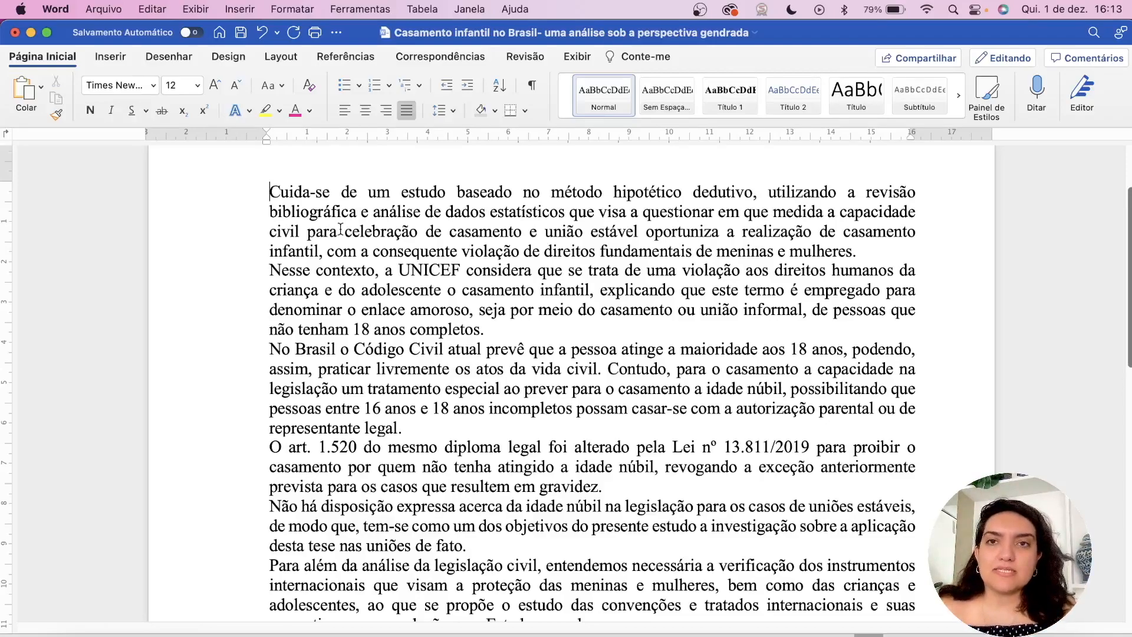
pyautogui.press('super+a')
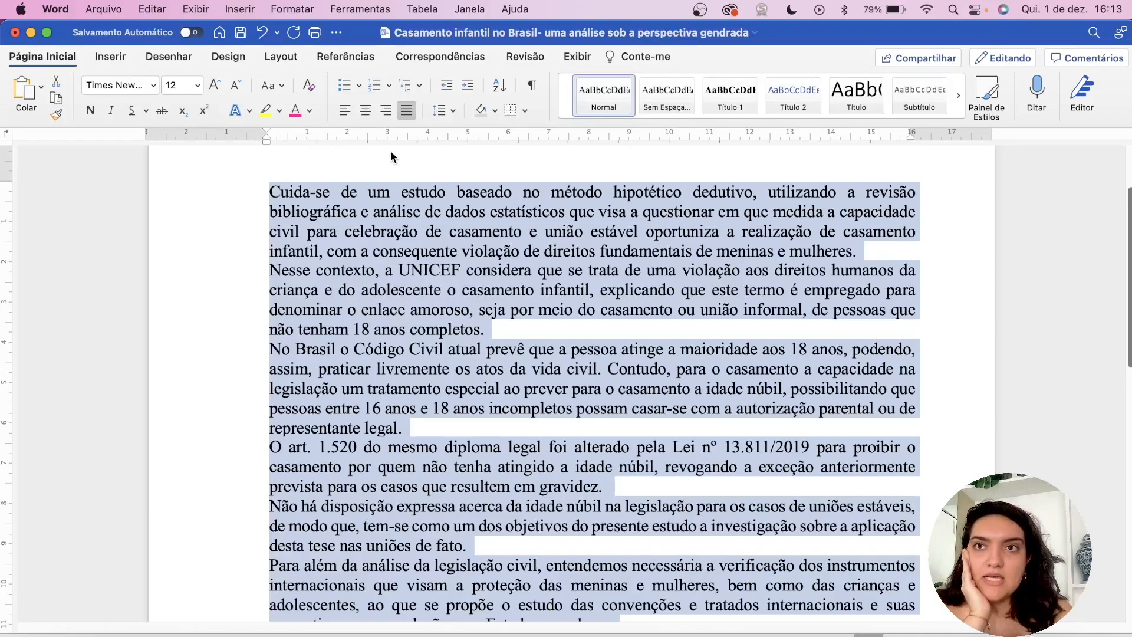
pyautogui.click(197, 9)
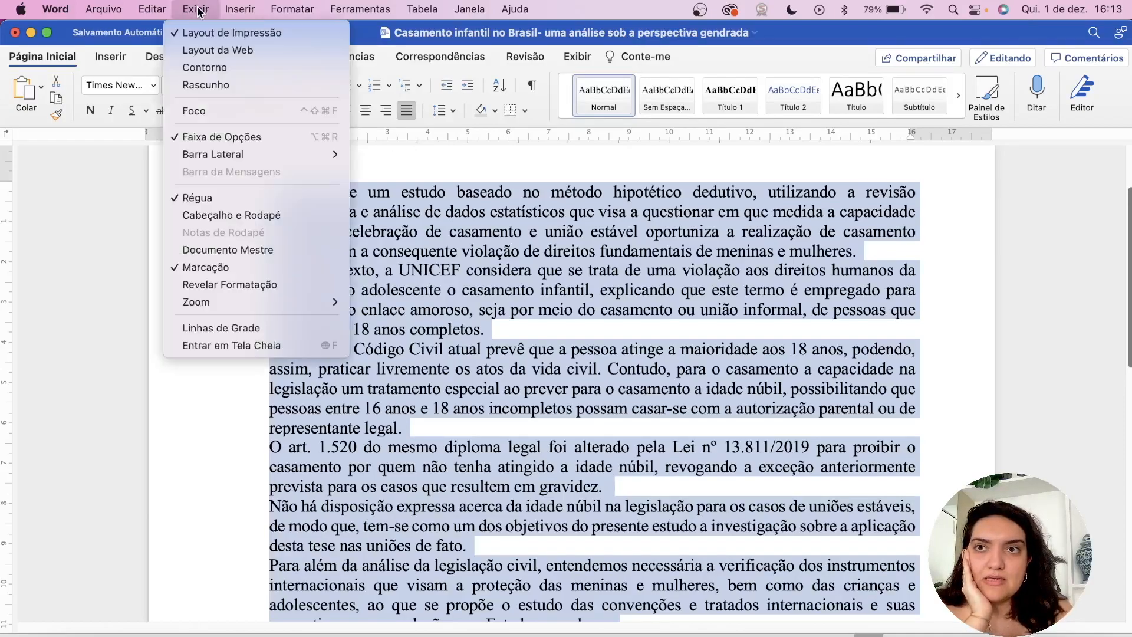
pyautogui.click(230, 200)
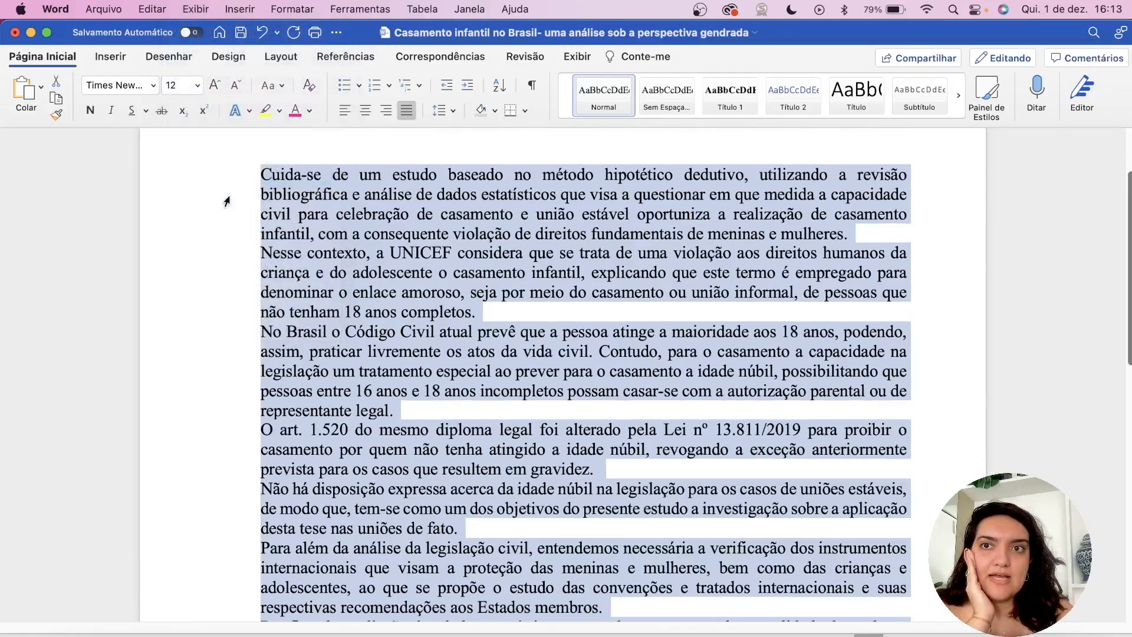
pyautogui.click(195, 9)
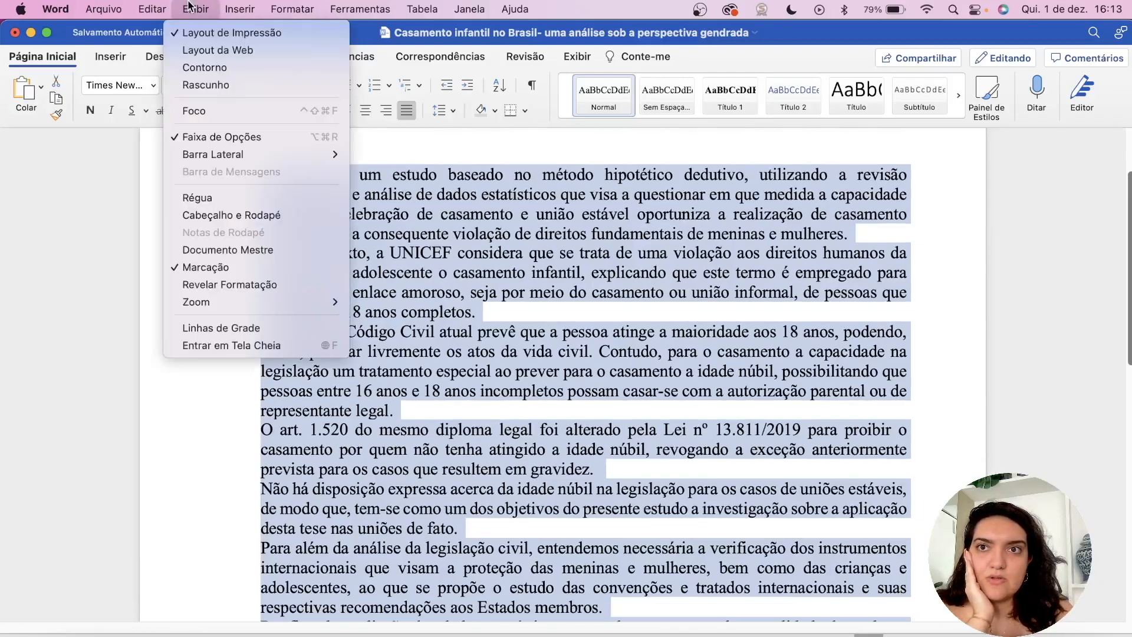
pyautogui.click(212, 202)
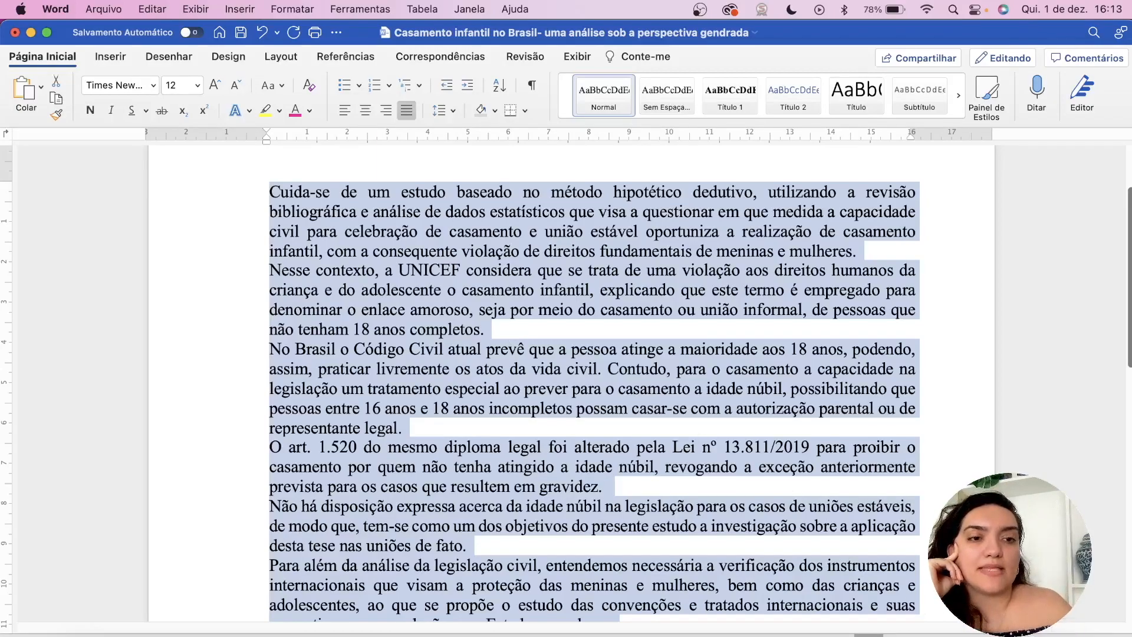
# Give all the selected paragraphs a first-line indent of about 1.25 cm on the ruler
pyautogui.moveTo(1041, 636); pyautogui.dragTo(1048, 636)
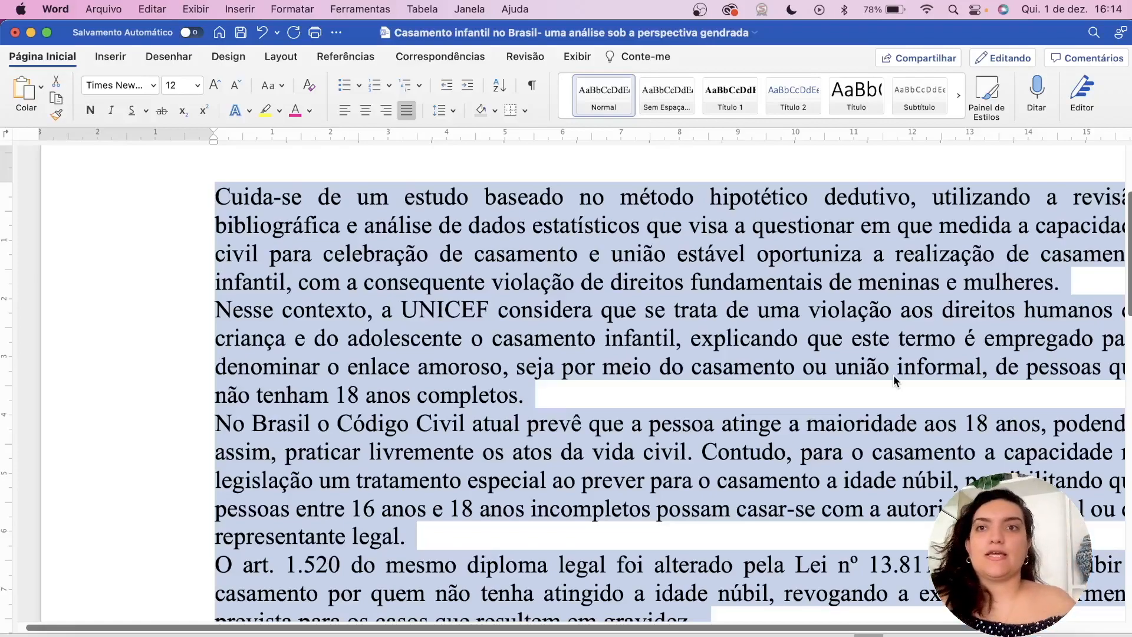
pyautogui.click(212, 142)
pyautogui.click(212, 142)
pyautogui.moveTo(212, 142)
pyautogui.mouseDown()
pyautogui.moveTo(366, 153)
pyautogui.moveTo(212, 149)
pyautogui.moveTo(214, 135)
pyautogui.mouseUp()
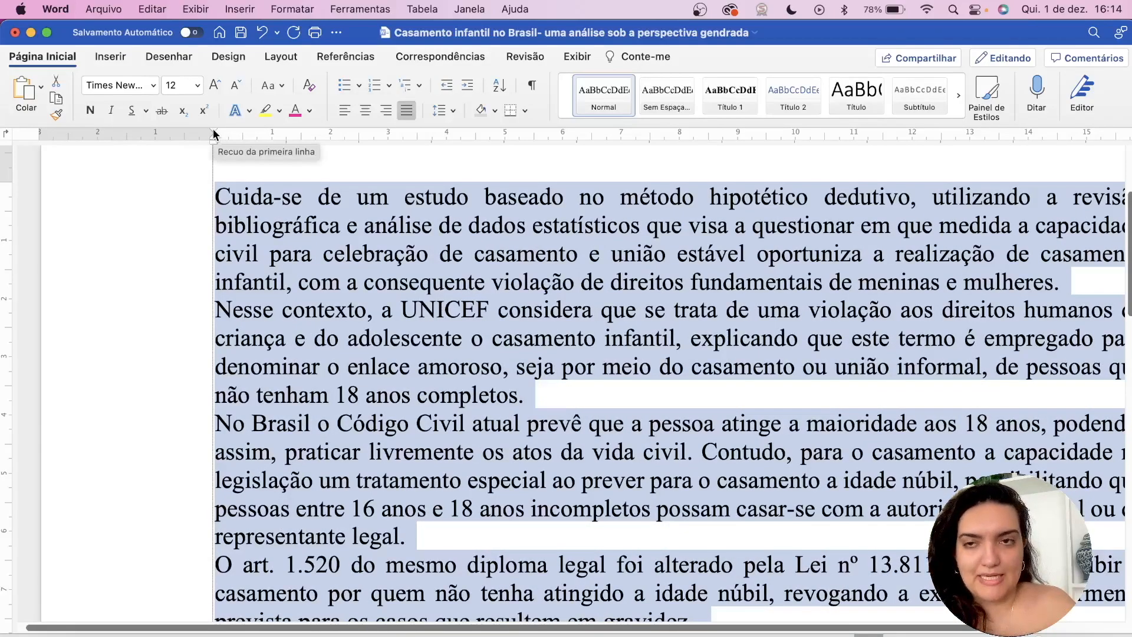
pyautogui.moveTo(214, 134)
pyautogui.mouseDown()
pyautogui.moveTo(301, 136)
pyautogui.moveTo(201, 136)
pyautogui.moveTo(217, 137)
pyautogui.mouseUp()
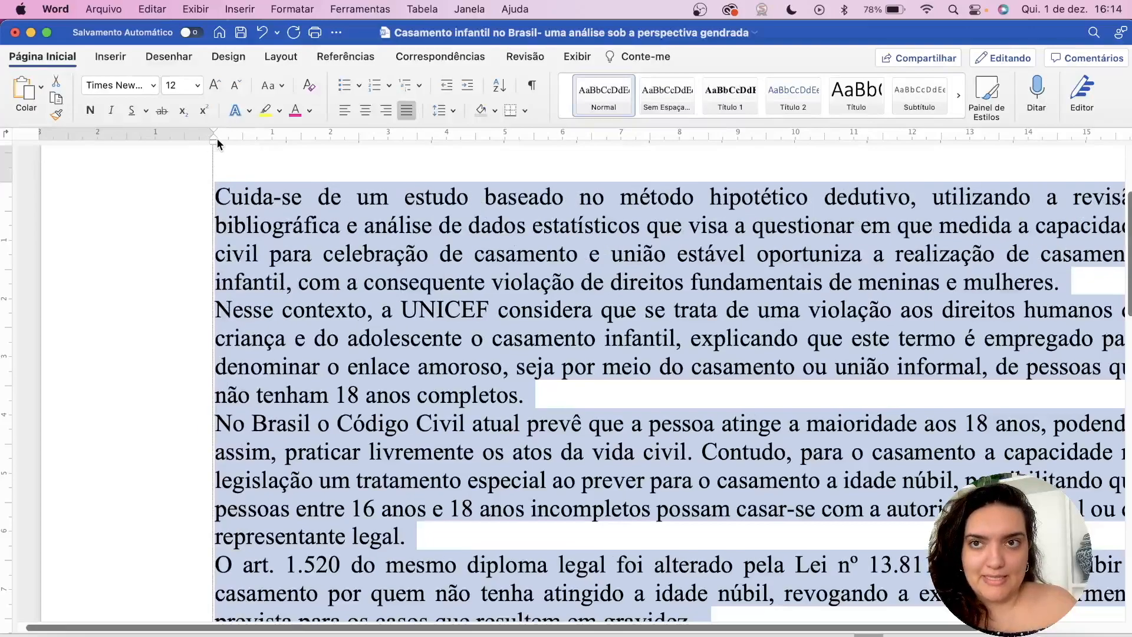
pyautogui.moveTo(217, 139)
pyautogui.mouseDown()
pyautogui.moveTo(302, 143)
pyautogui.moveTo(286, 142)
pyautogui.mouseUp()
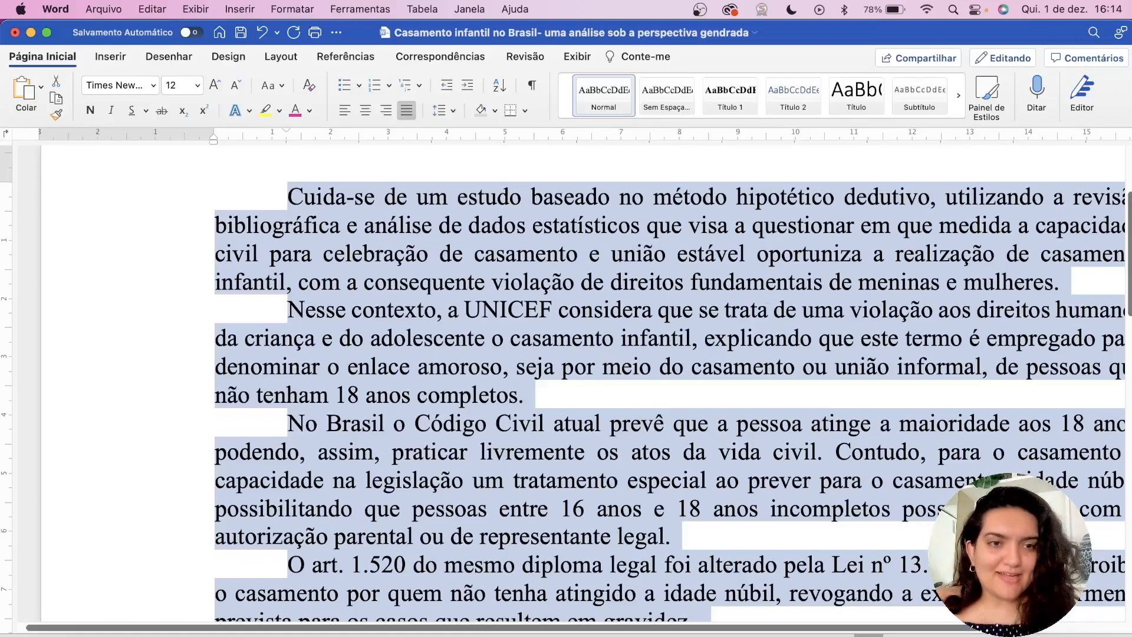
pyautogui.click(982, 636)
pyautogui.click(981, 636)
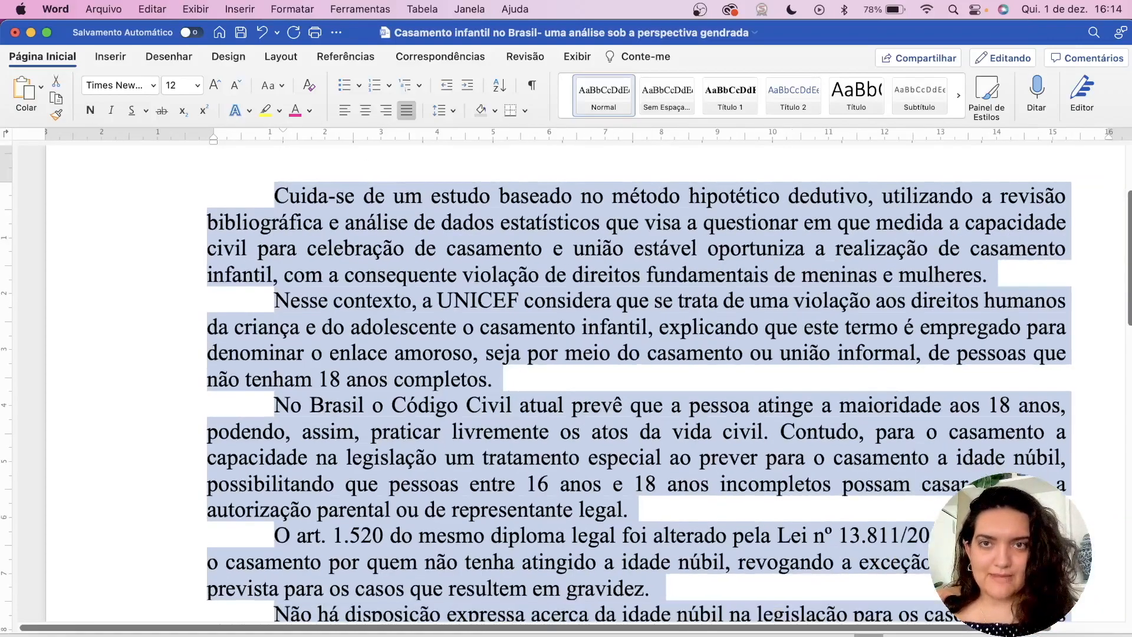
pyautogui.click(981, 636)
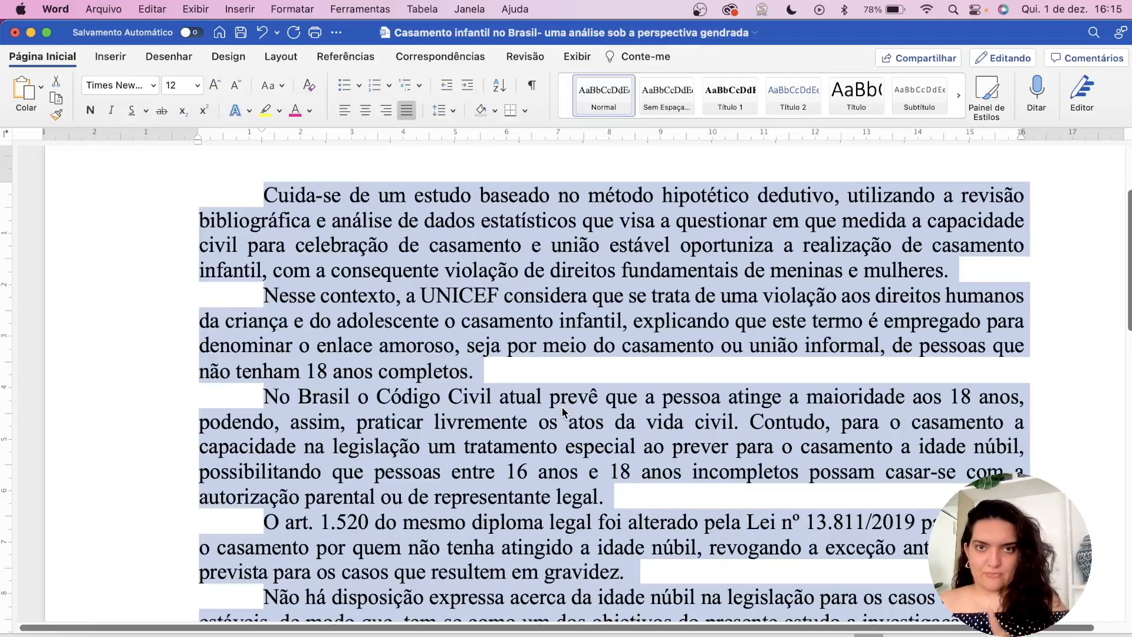
# Set the line spacing of the second paragraph, starting "Nesse contexto", to 1,5
pyautogui.click(394, 322)
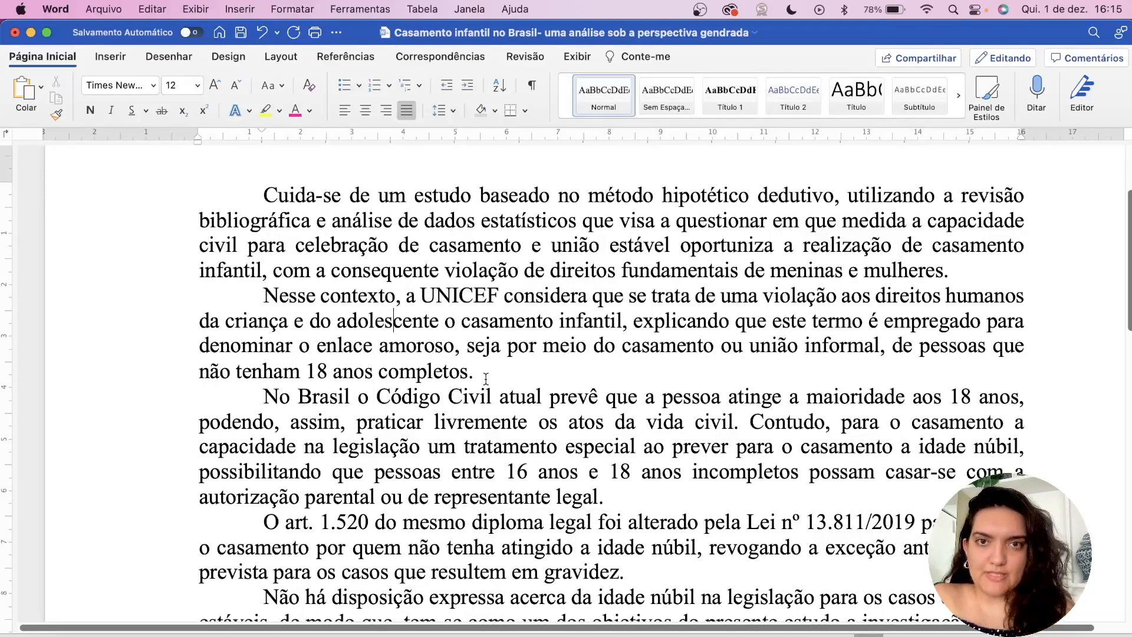
pyautogui.moveTo(486, 378); pyautogui.dragTo(299, 290)
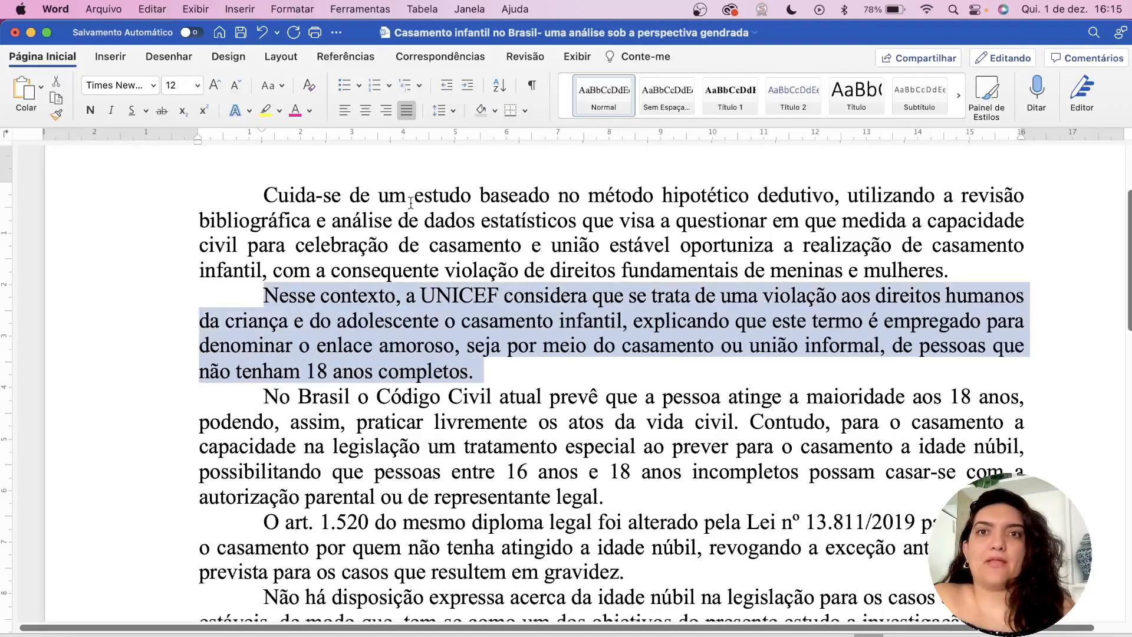
pyautogui.click(453, 111)
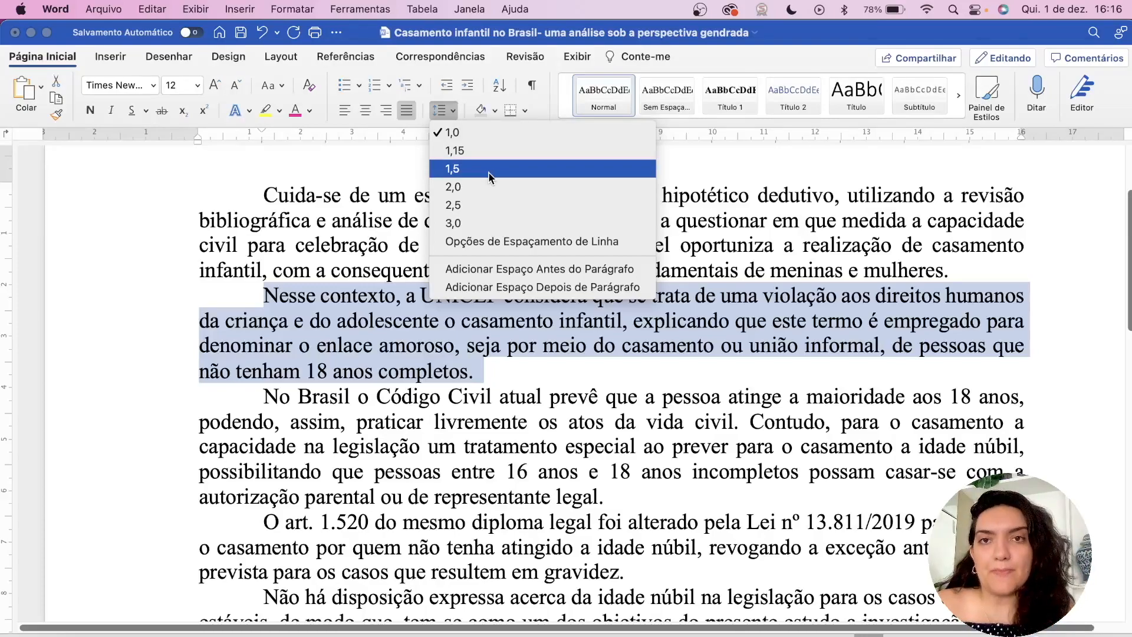
pyautogui.click(488, 172)
pyautogui.click(488, 416)
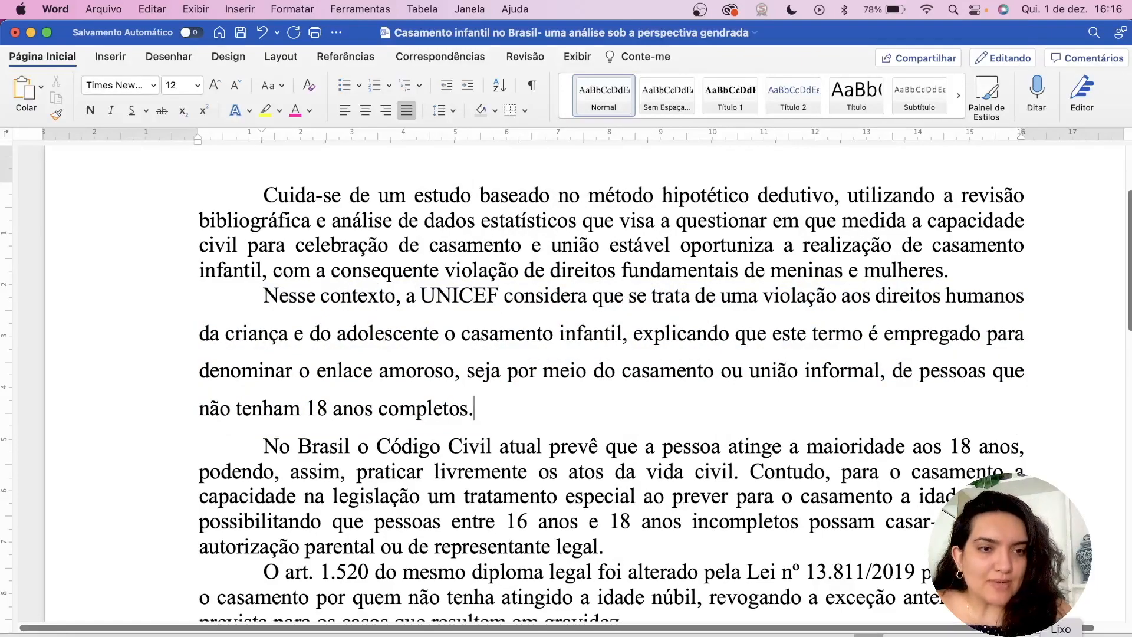
# Undo the line spacing change on the second paragraph
pyautogui.scroll(5, 875, 535)
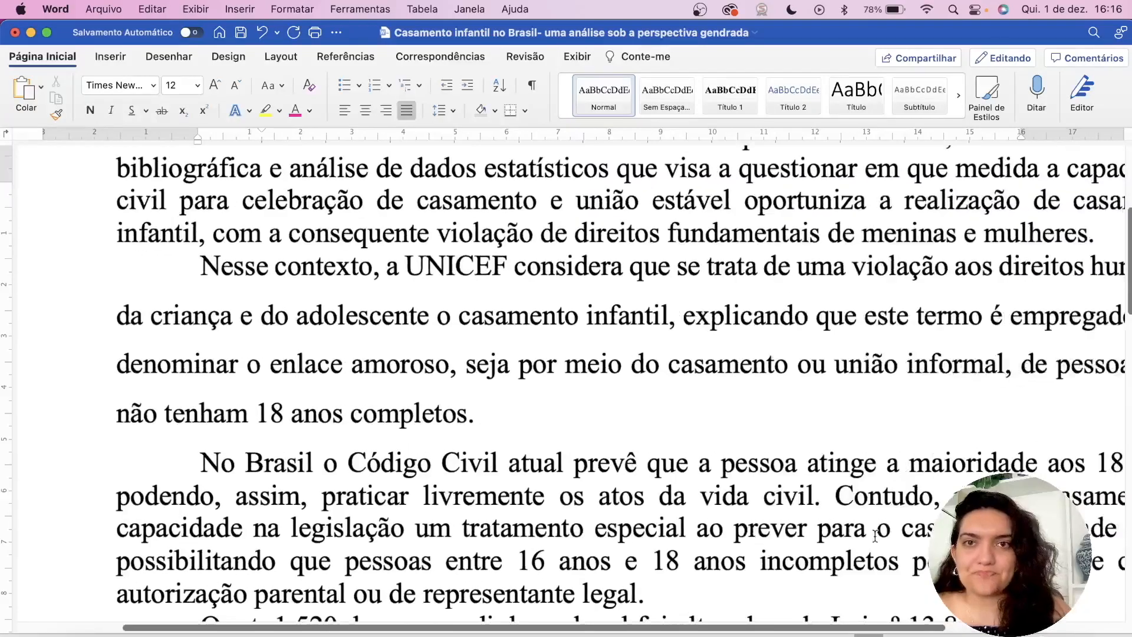
pyautogui.scroll(3, 875, 535)
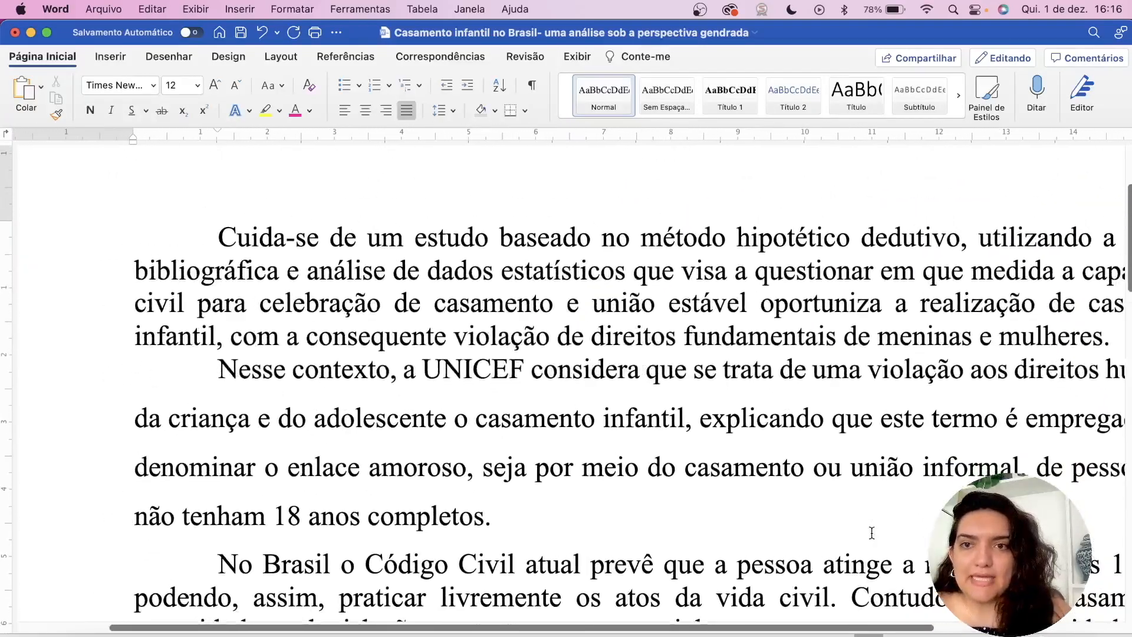
pyautogui.scroll(3, 871, 533)
pyautogui.scroll(3, 871, 532)
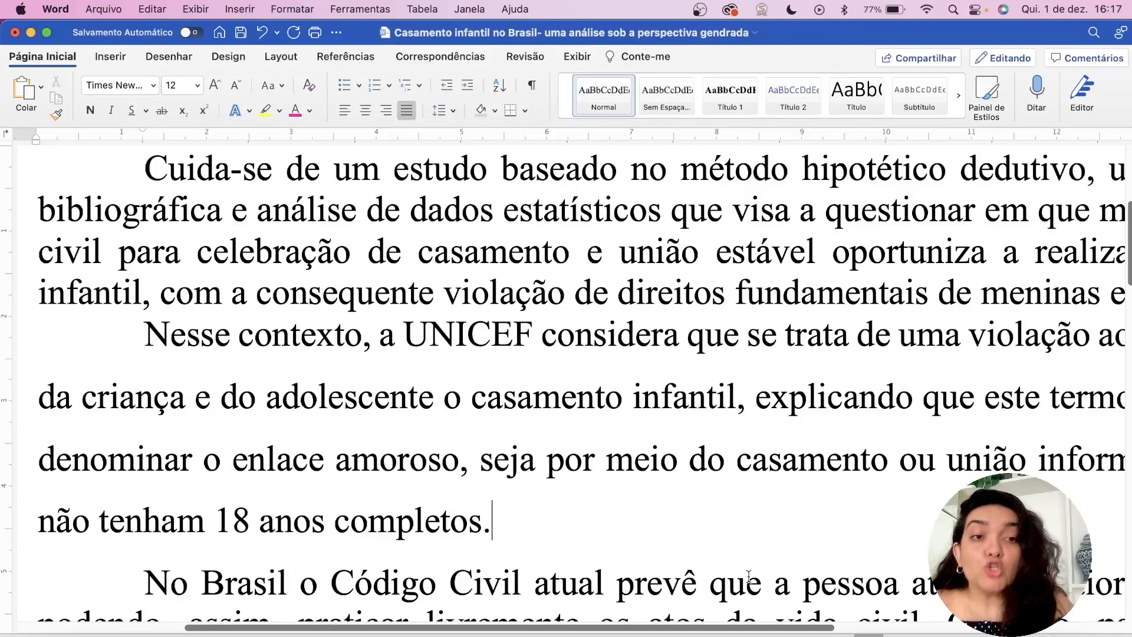
pyautogui.scroll(-1, 749, 577)
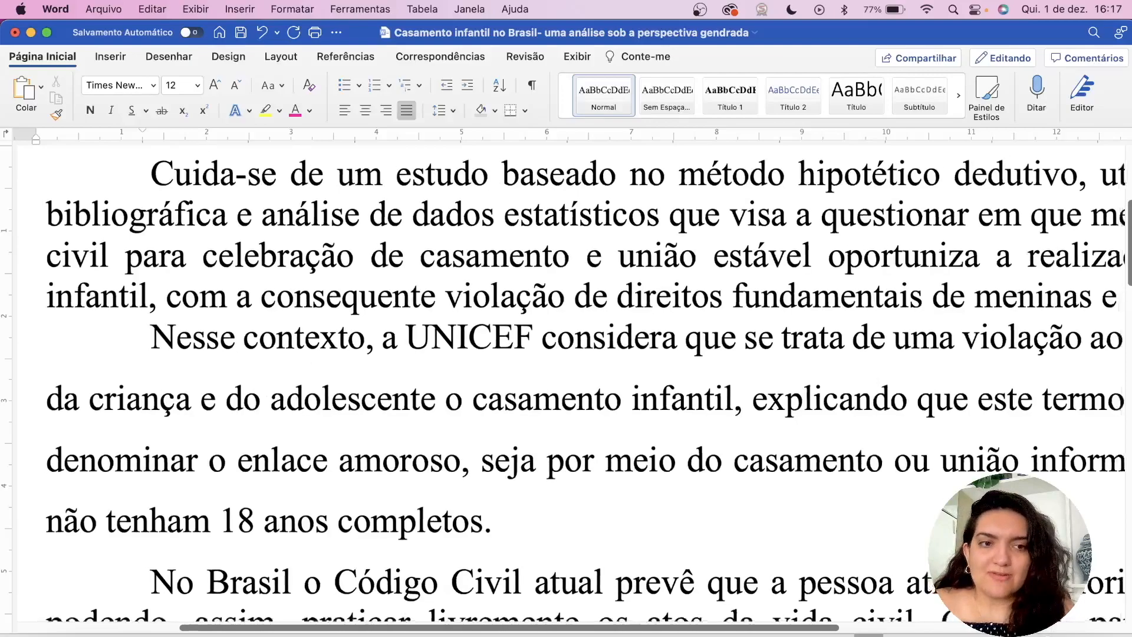
pyautogui.scroll(-5, 854, 545)
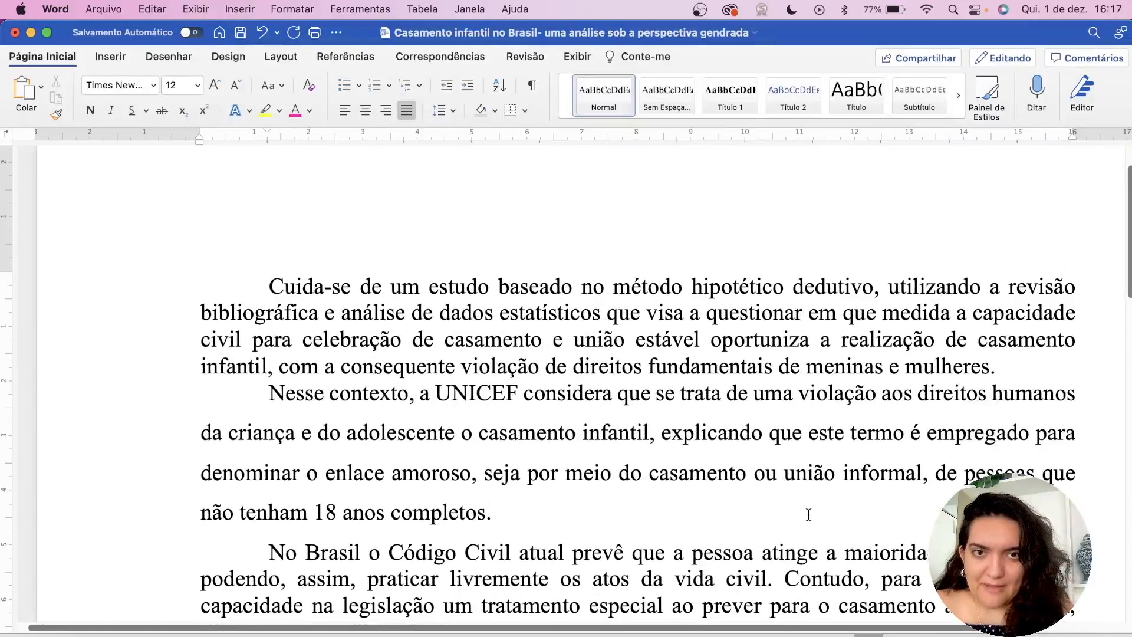
pyautogui.click(259, 37)
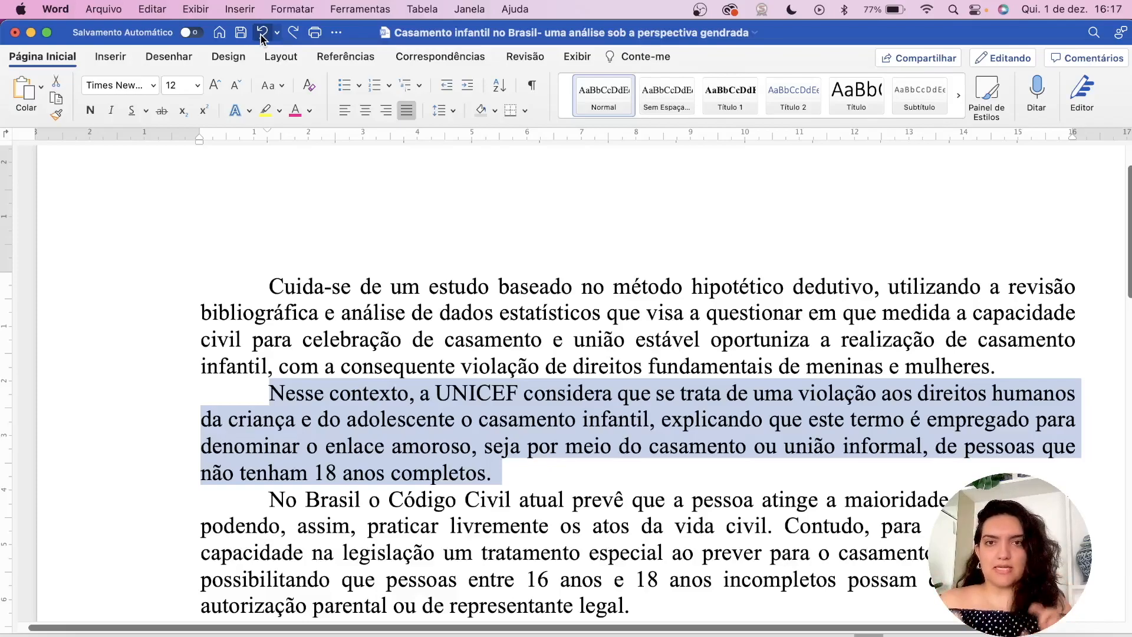
# Set the line spacing of the whole document's text to 1,5
pyautogui.click(262, 35)
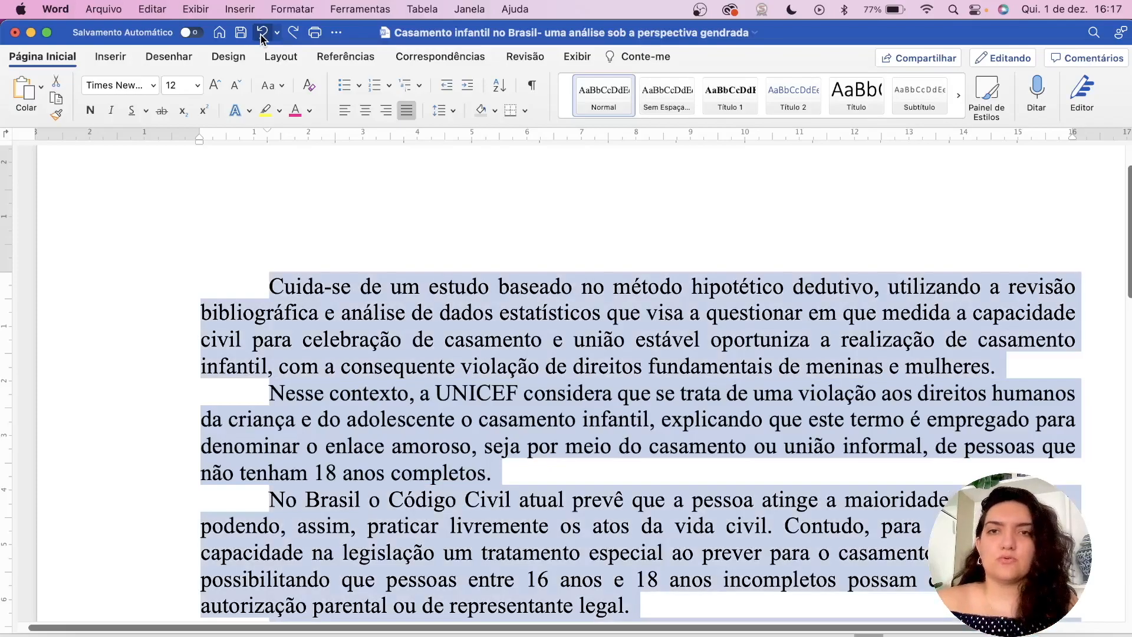
pyautogui.click(452, 111)
pyautogui.click(464, 169)
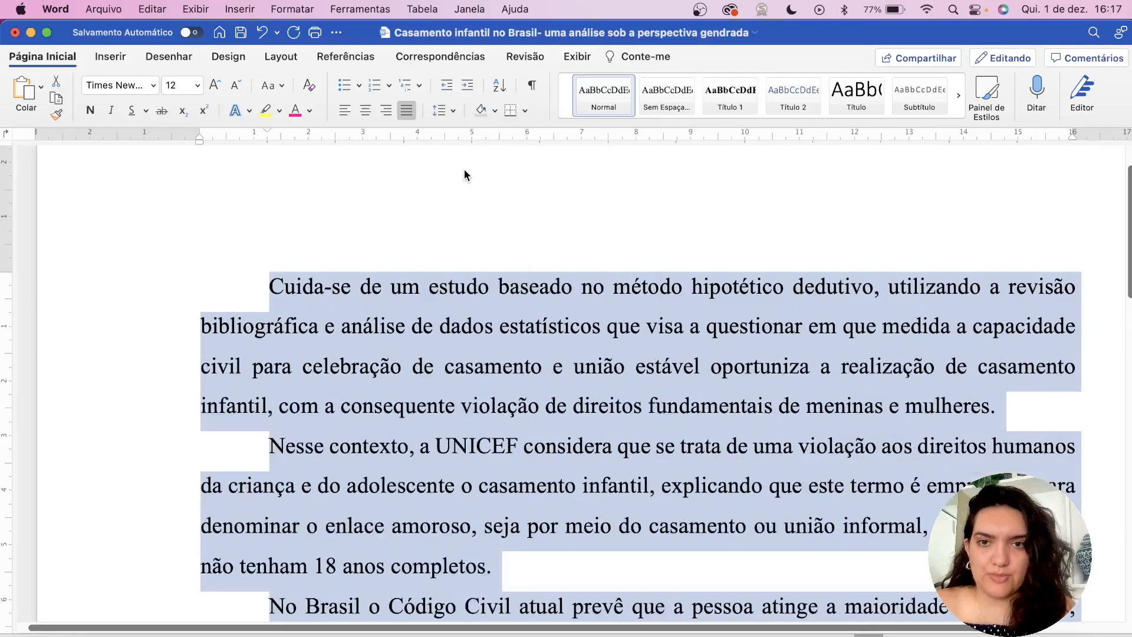
pyautogui.scroll(-2, 494, 381)
pyautogui.scroll(-2, 495, 378)
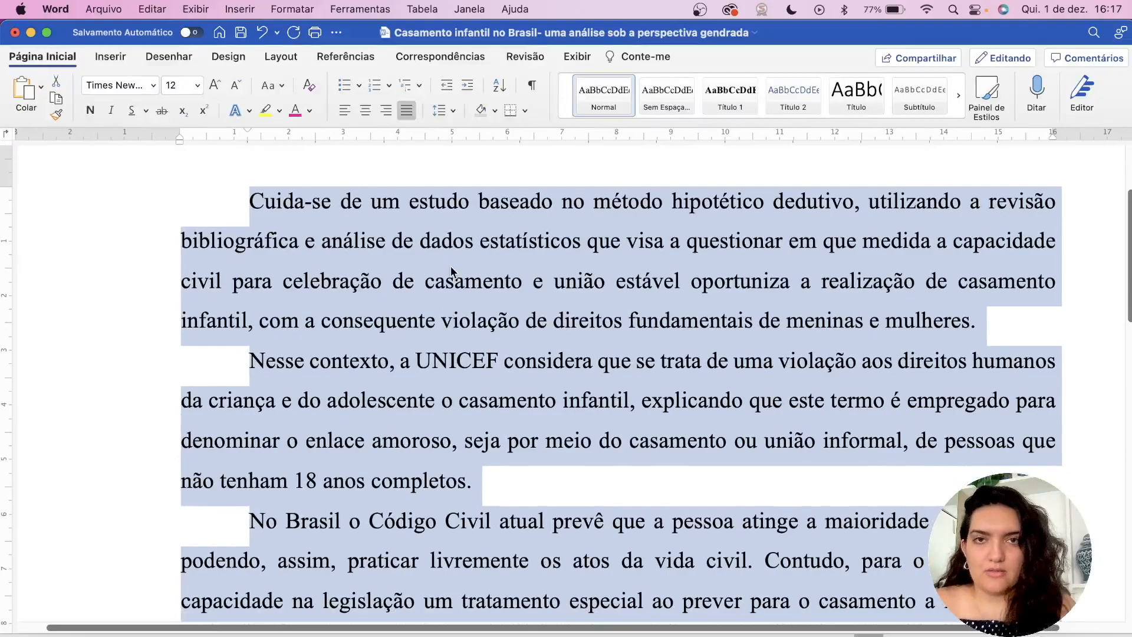
pyautogui.click(460, 326)
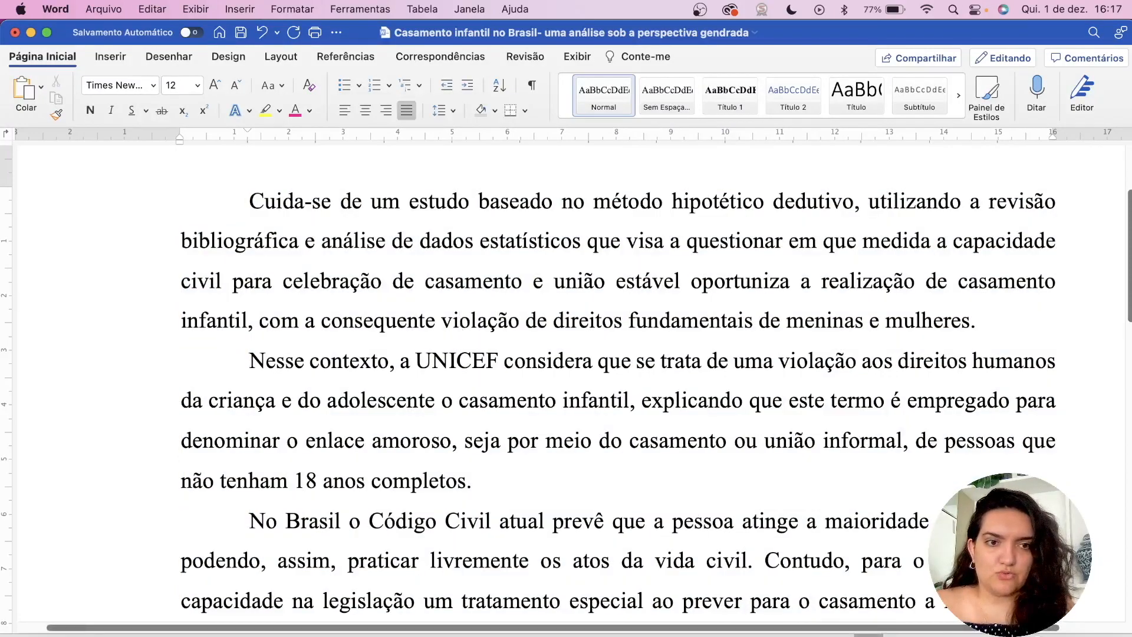
pyautogui.scroll(-4, 461, 322)
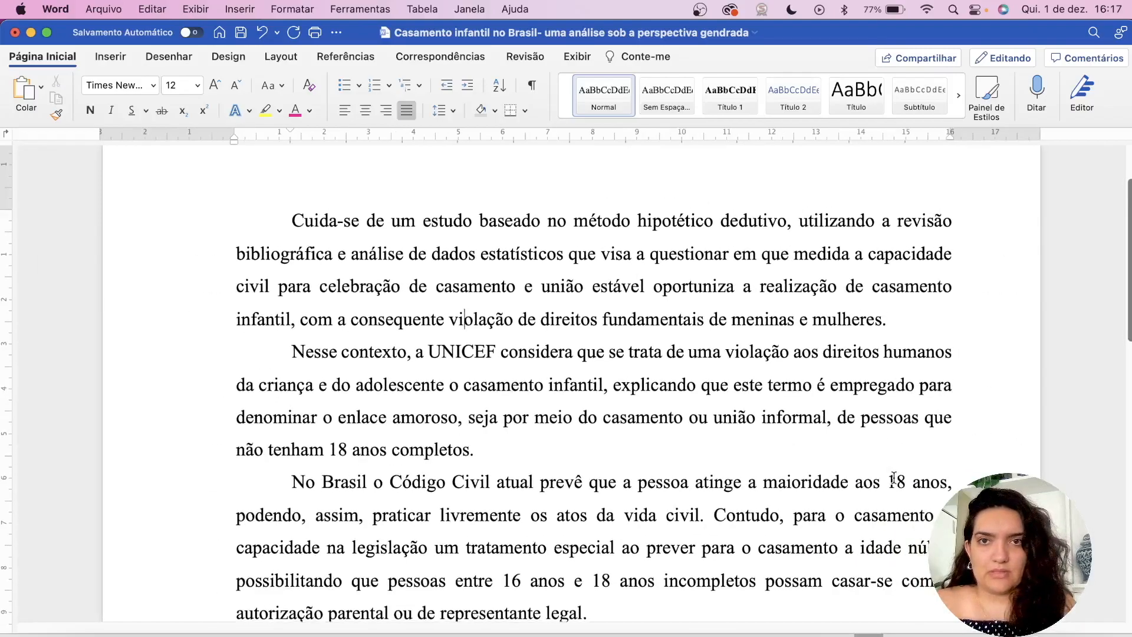
pyautogui.scroll(-5, 894, 477)
pyautogui.scroll(-6, 894, 478)
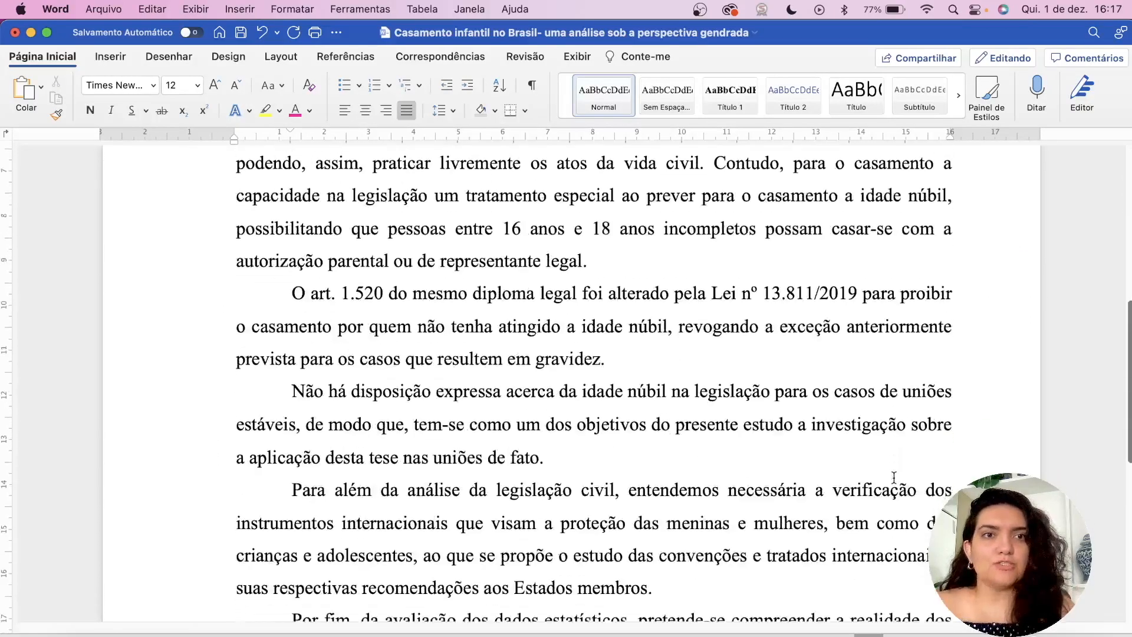
pyautogui.scroll(7, 894, 478)
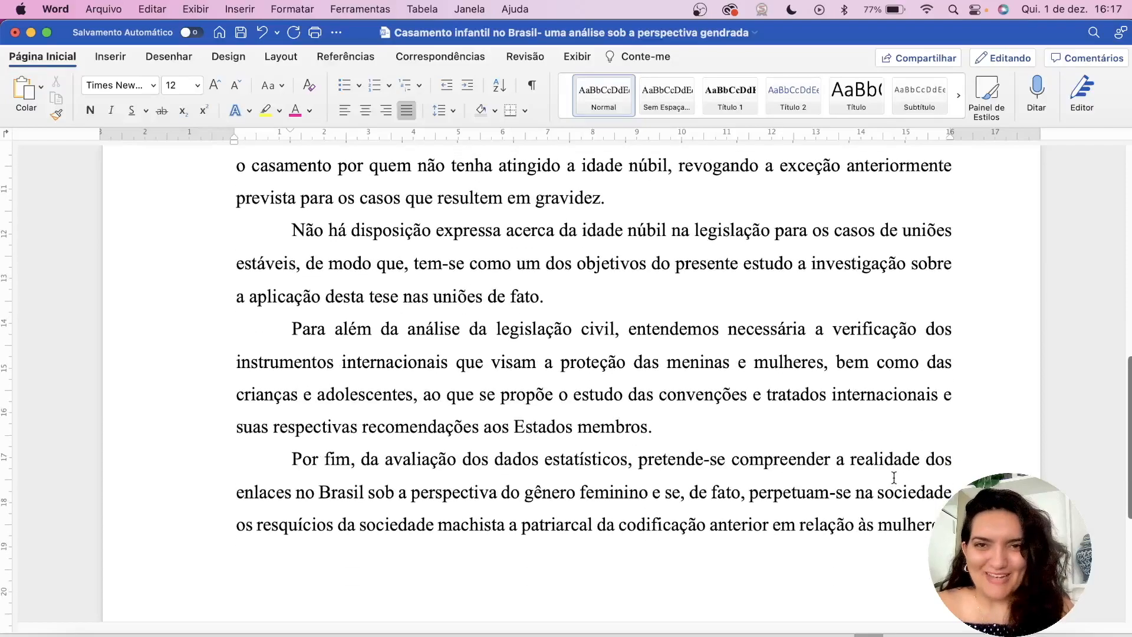
pyautogui.scroll(4, 894, 477)
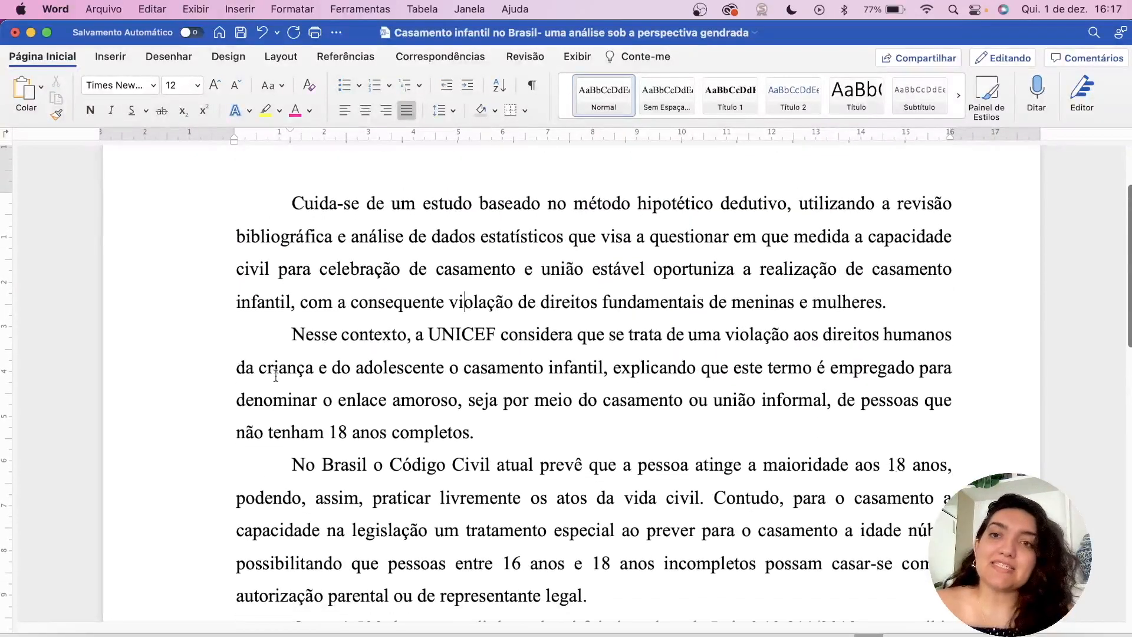
# Set the spacing before the second paragraph, starting "Nesse contexto", to 48 pt
pyautogui.moveTo(280, 330); pyautogui.dragTo(517, 436)
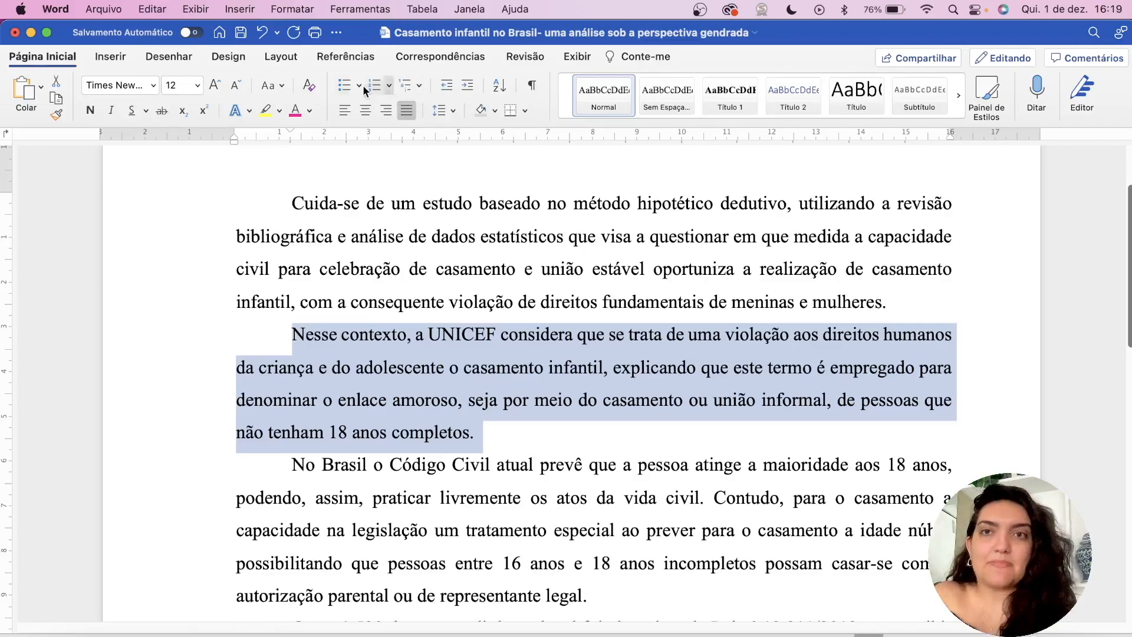
pyautogui.click(280, 57)
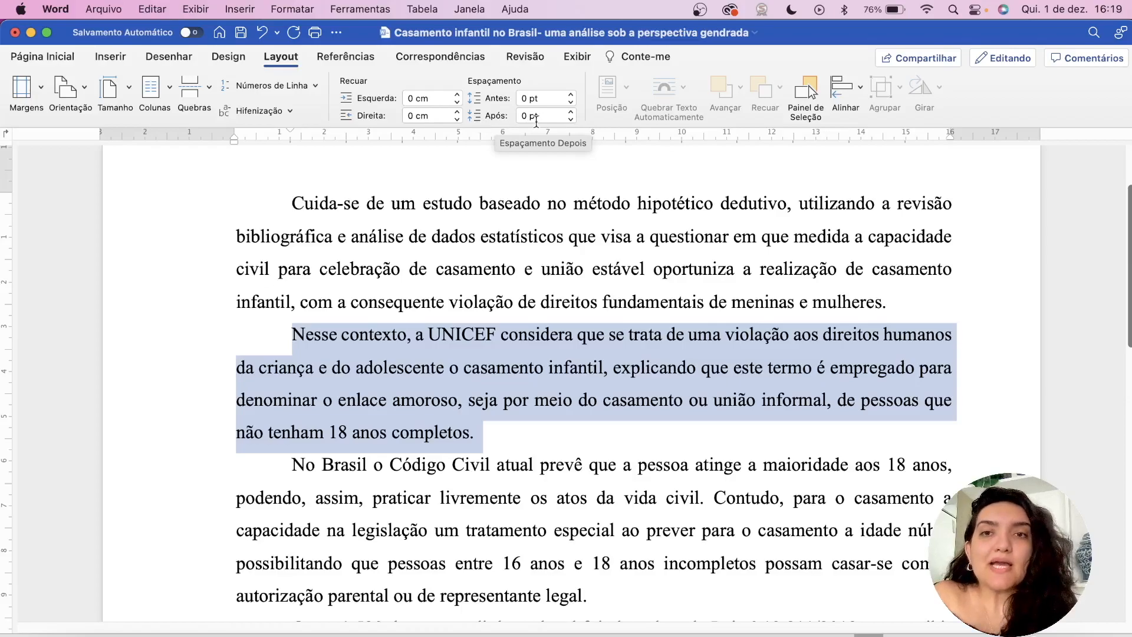
pyautogui.click(572, 95)
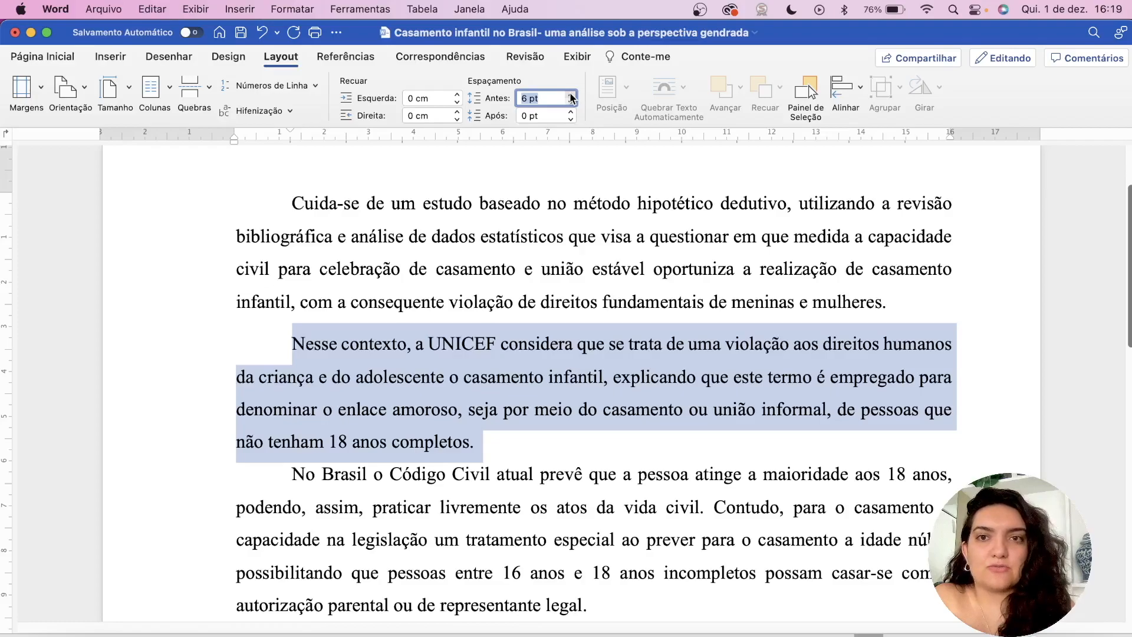
pyautogui.click(571, 95)
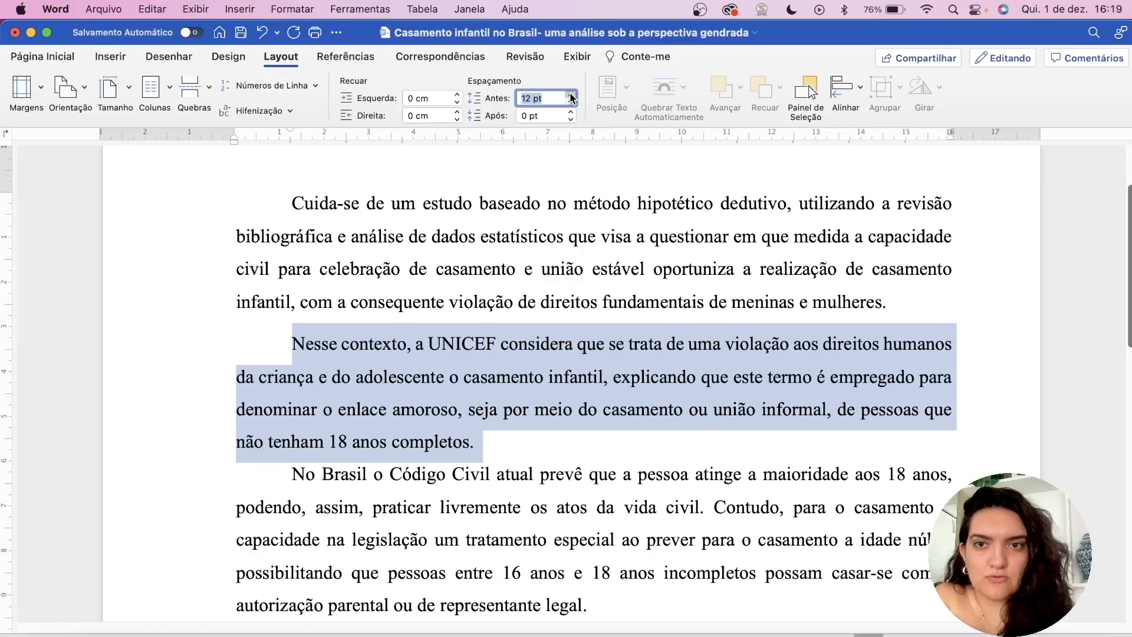
pyautogui.click(571, 95)
pyautogui.click(571, 96)
pyautogui.click(571, 95)
pyautogui.click(571, 95)
pyautogui.click(571, 95)
pyautogui.click(571, 95)
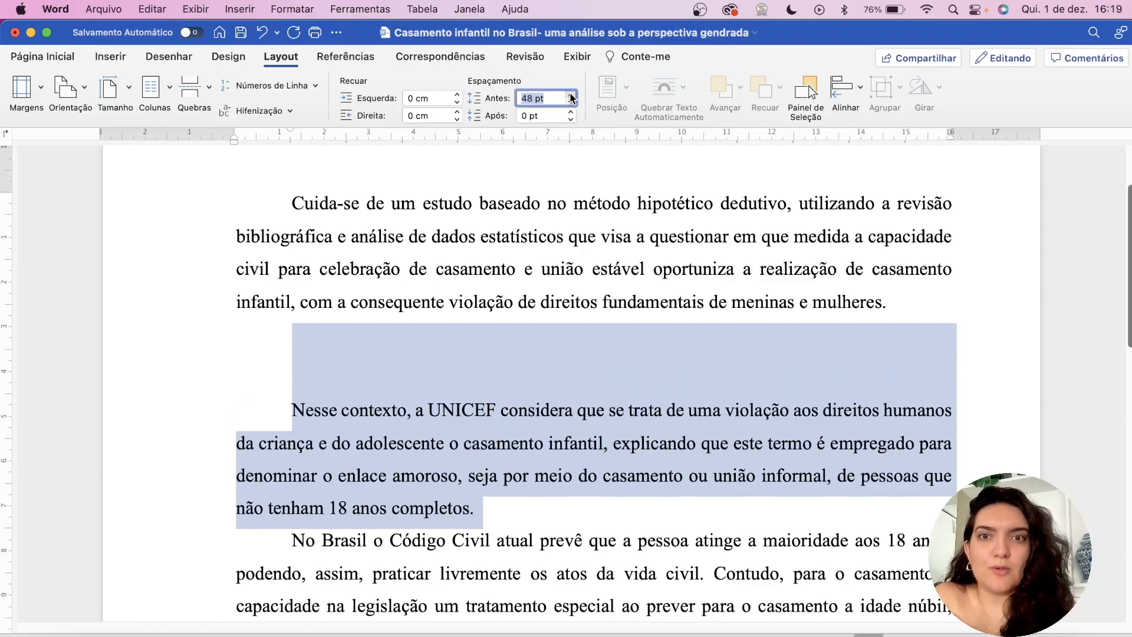
# Set the spacing after the second paragraph, starting "Nesse contexto", to 48 pt
pyautogui.click(394, 448)
pyautogui.moveTo(283, 404); pyautogui.dragTo(357, 409)
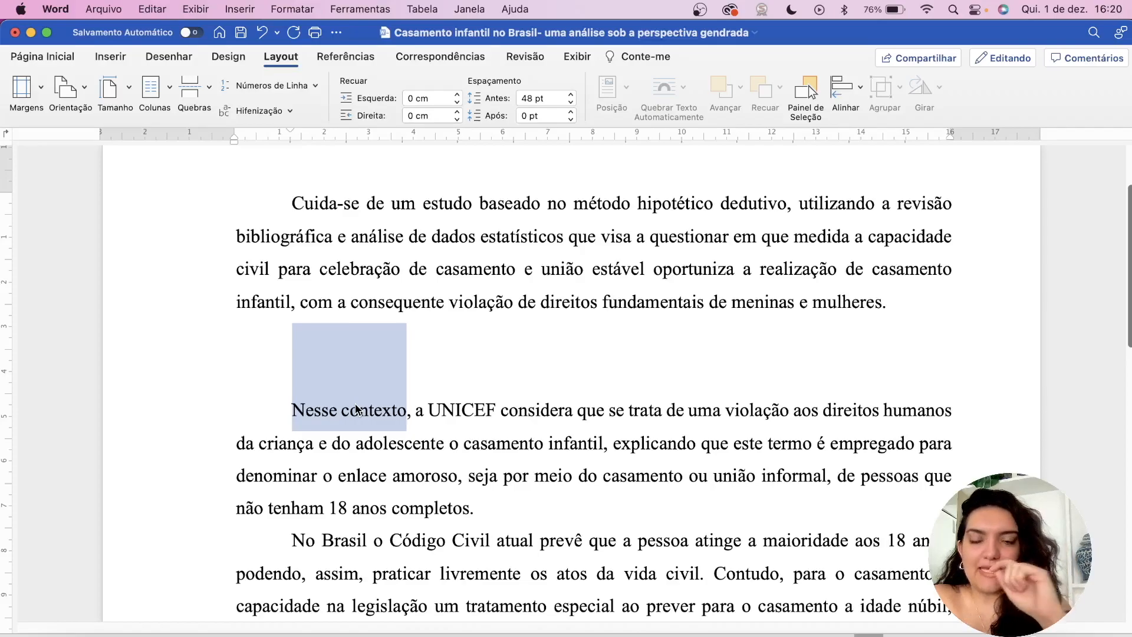
pyautogui.click(430, 453)
pyautogui.moveTo(342, 330); pyautogui.dragTo(362, 393)
pyautogui.click(464, 475)
pyautogui.moveTo(480, 508); pyautogui.dragTo(270, 335)
pyautogui.click(571, 113)
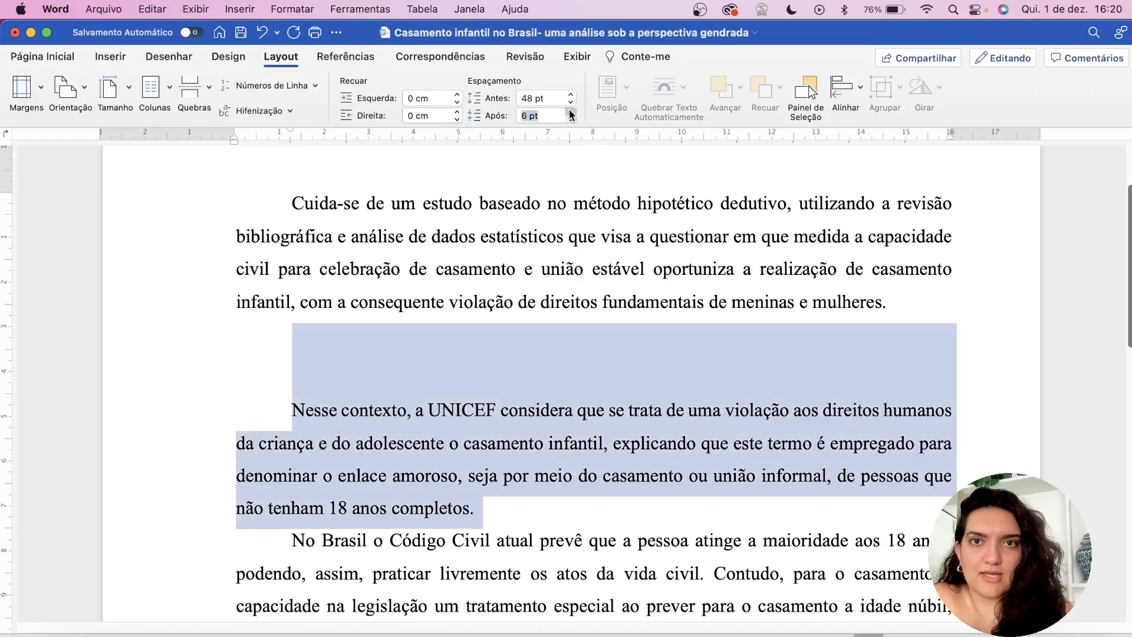
pyautogui.click(571, 113)
pyautogui.click(571, 112)
pyautogui.click(571, 112)
pyautogui.click(571, 112)
pyautogui.click(571, 112)
pyautogui.click(571, 112)
pyautogui.click(571, 112)
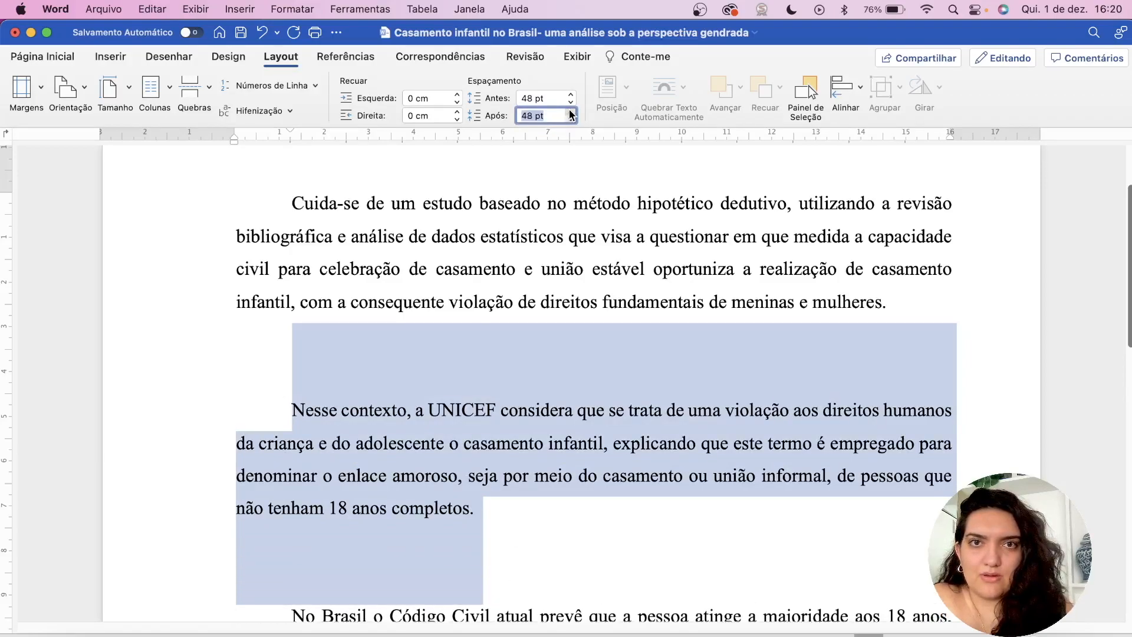
pyautogui.click(594, 516)
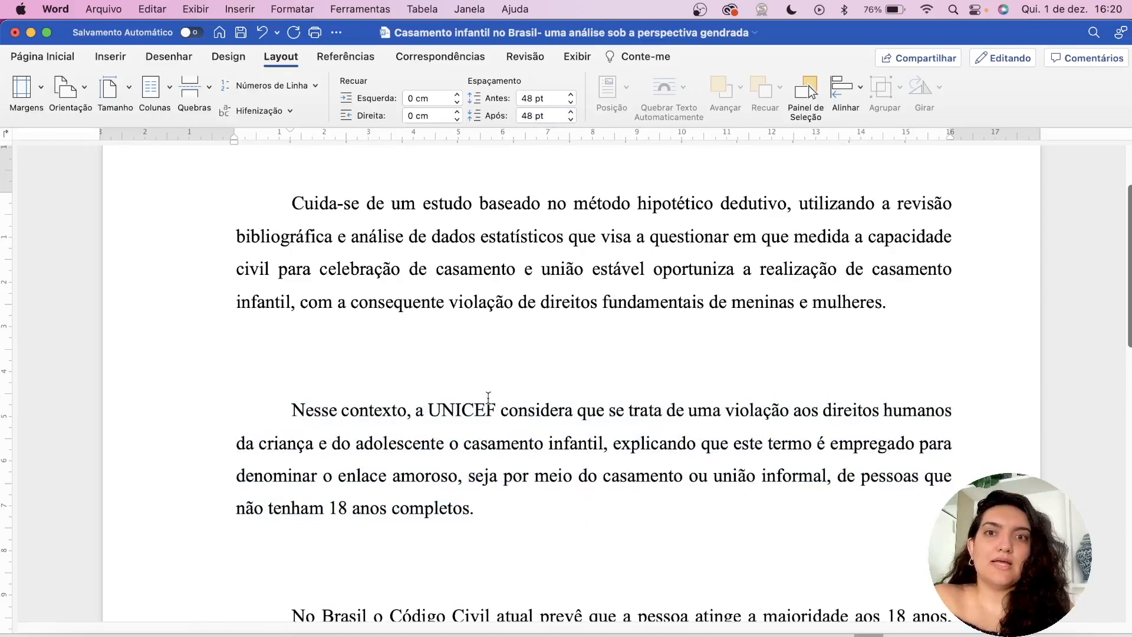
# Set the spacing before and after the second paragraph to 12 pt each
pyautogui.moveTo(293, 407); pyautogui.dragTo(477, 518)
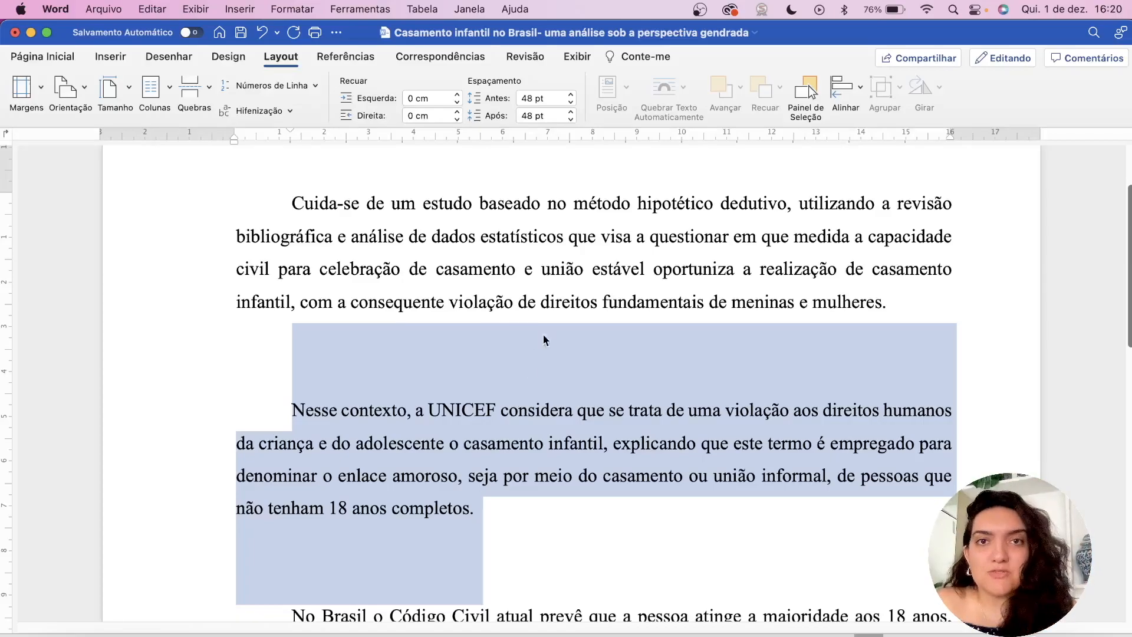
pyautogui.click(547, 98)
pyautogui.write('12 pt')
pyautogui.click(531, 115)
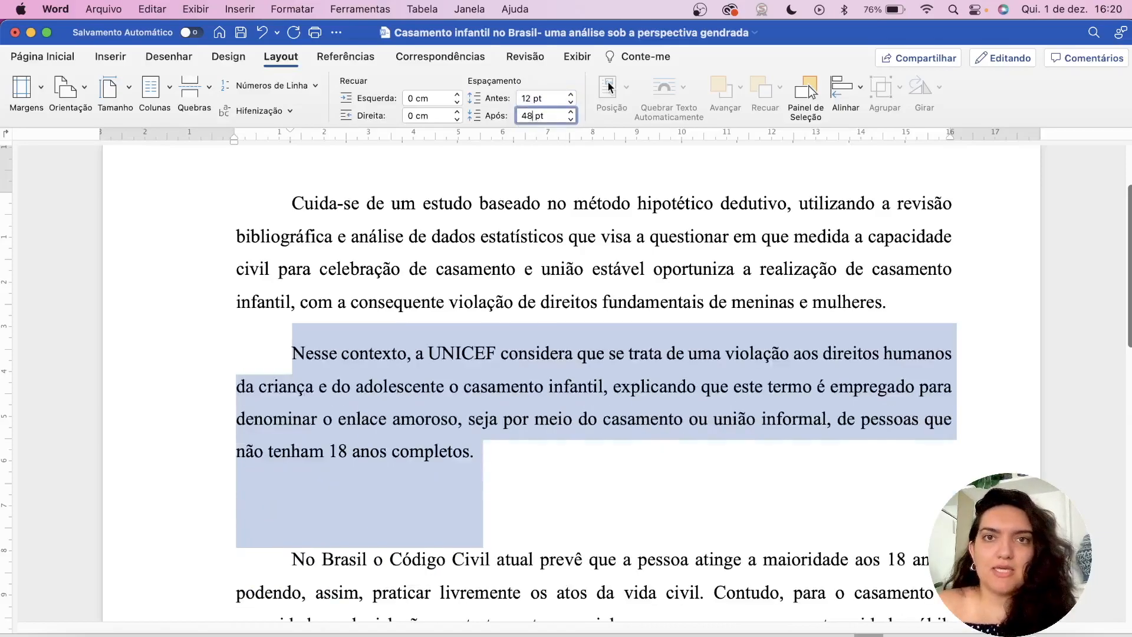
pyautogui.write('12 pt')
pyautogui.press('Return')
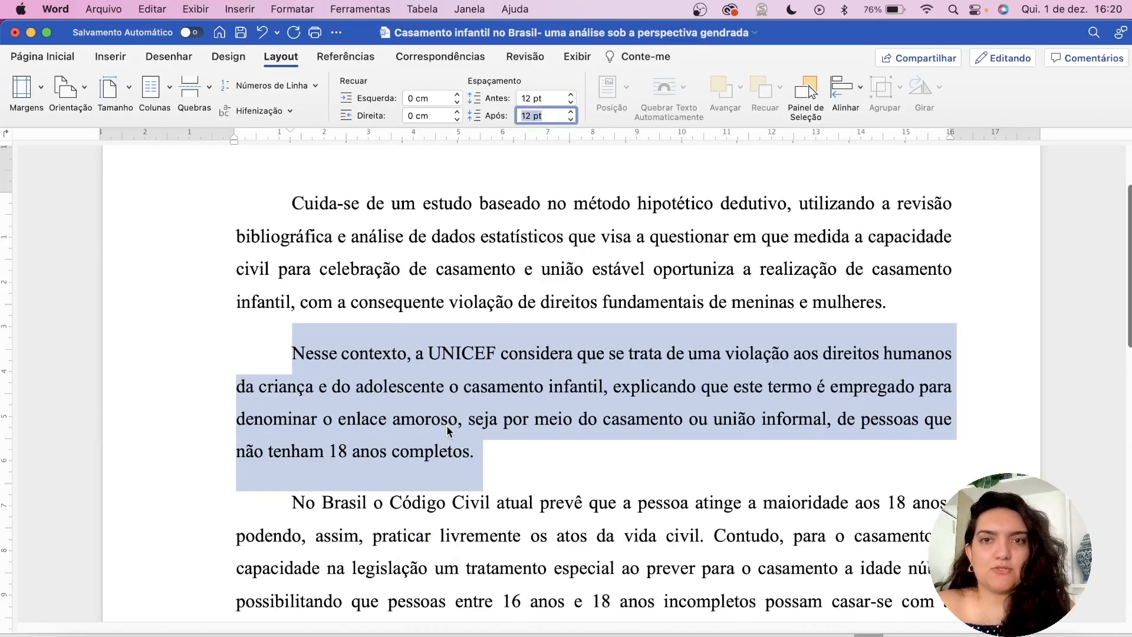
pyautogui.click(515, 299)
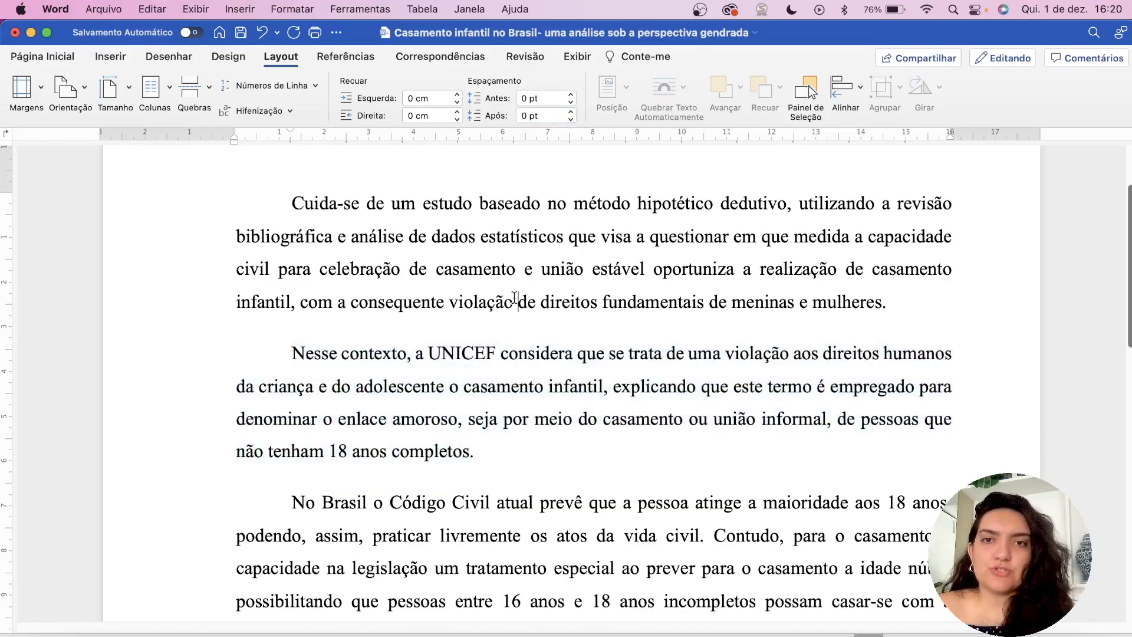
# Set the spacing before and after to 0 pt for all paragraphs in the document
pyautogui.press('super+a')
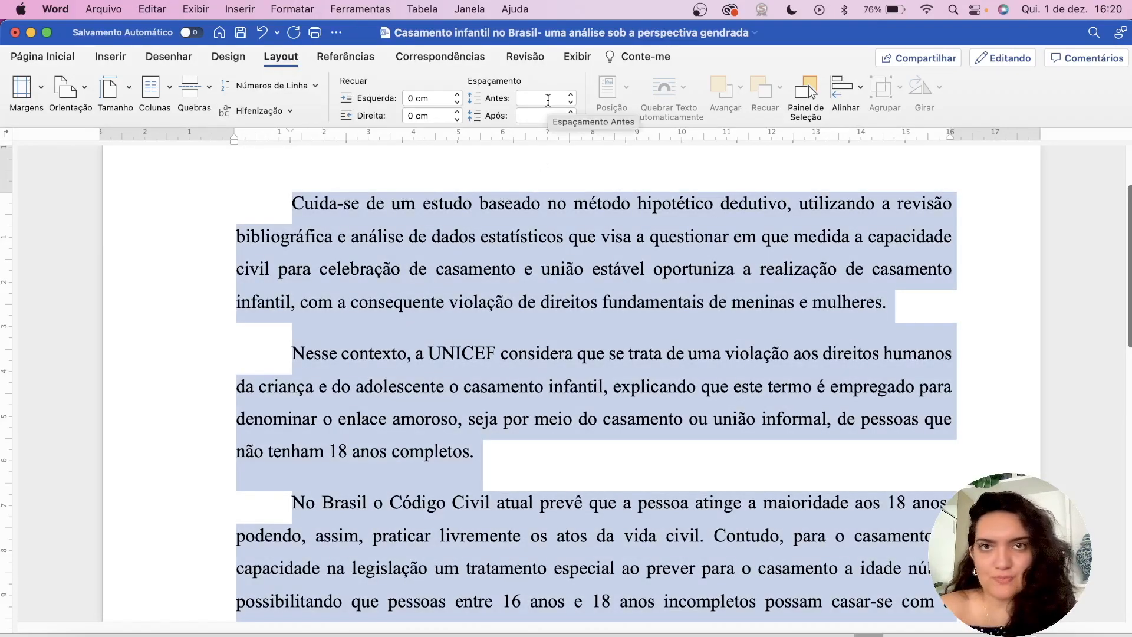
pyautogui.click(548, 100)
pyautogui.write('0')
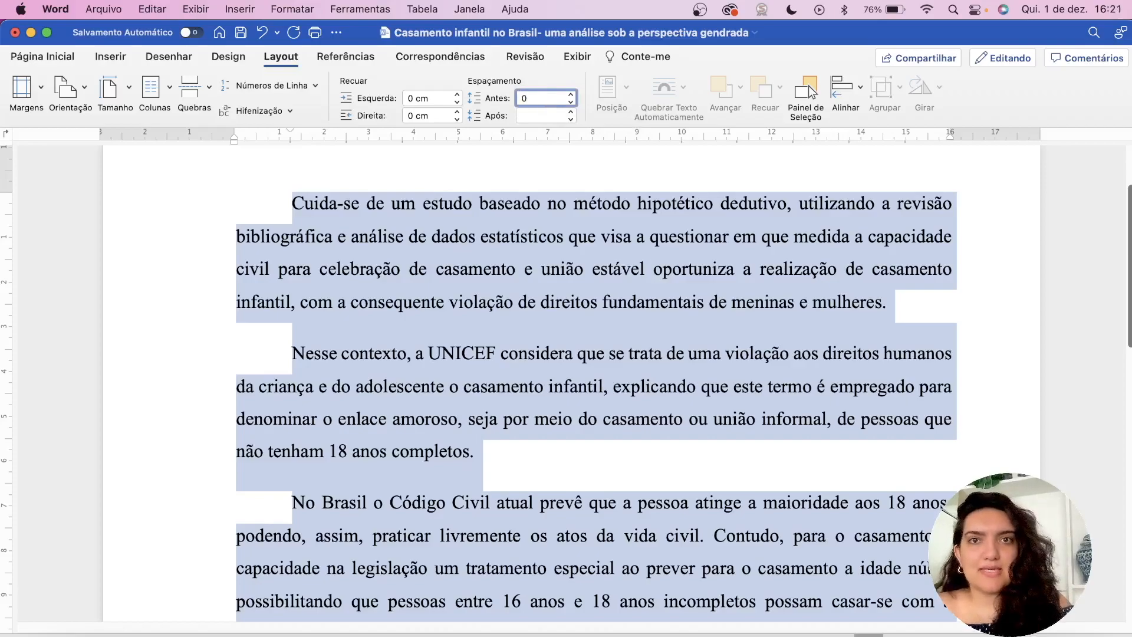
pyautogui.press('Return')
pyautogui.click(550, 115)
pyautogui.write('0')
pyautogui.press('Return')
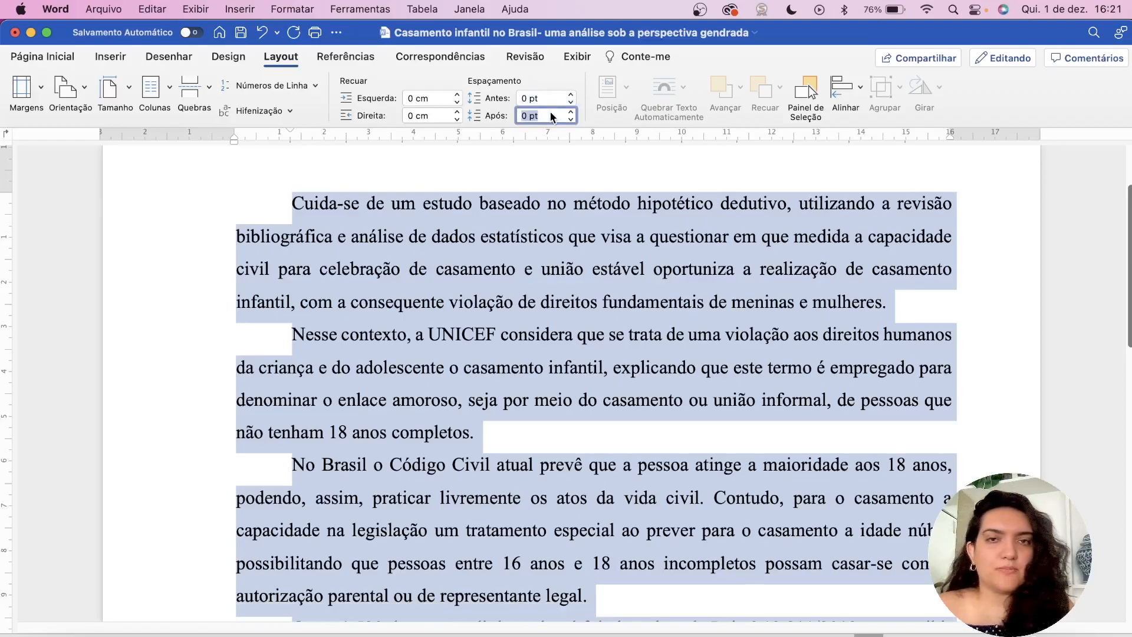
pyautogui.click(575, 302)
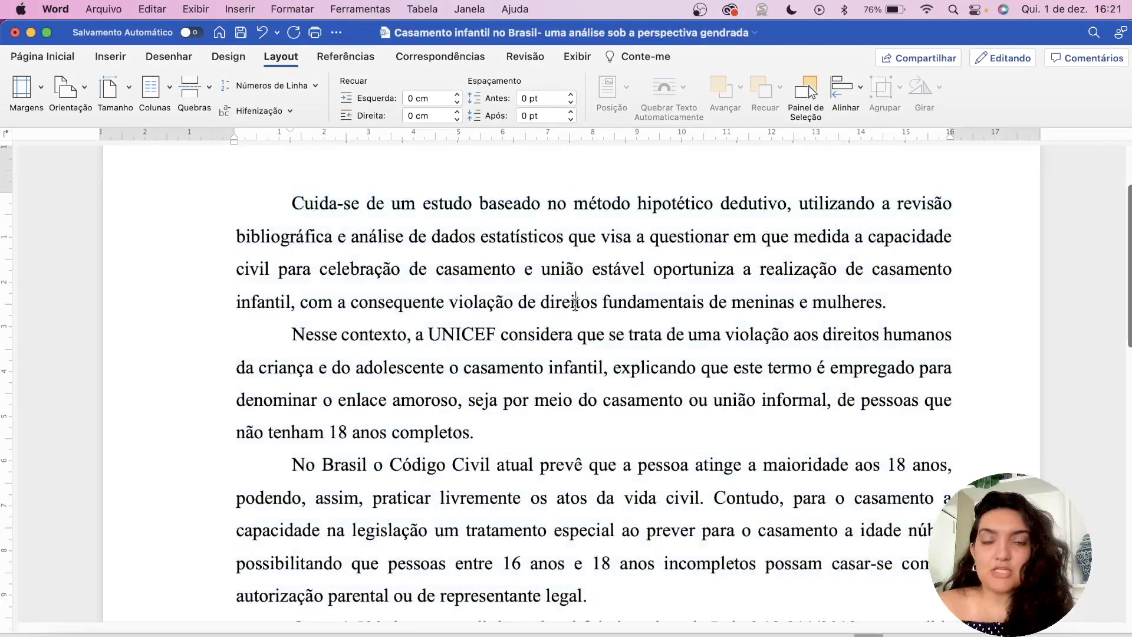
# Try 1,0 line spacing on the second paragraph, starting "Nesse contexto", and set it back to 1,5
pyautogui.scroll(3, 576, 304)
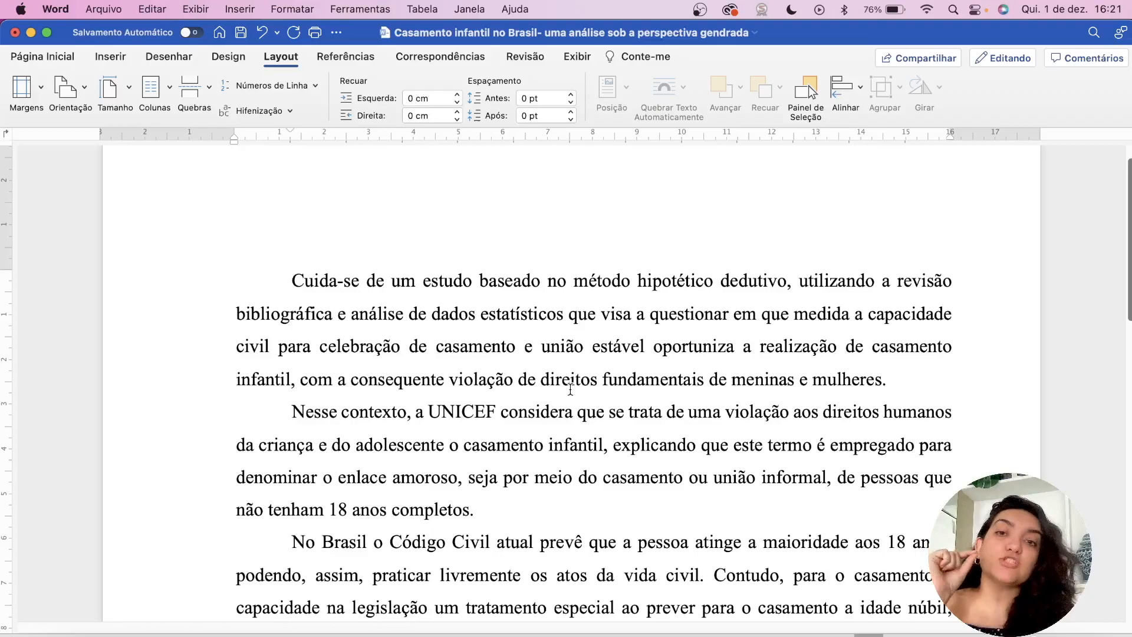
pyautogui.moveTo(291, 412); pyautogui.dragTo(478, 512)
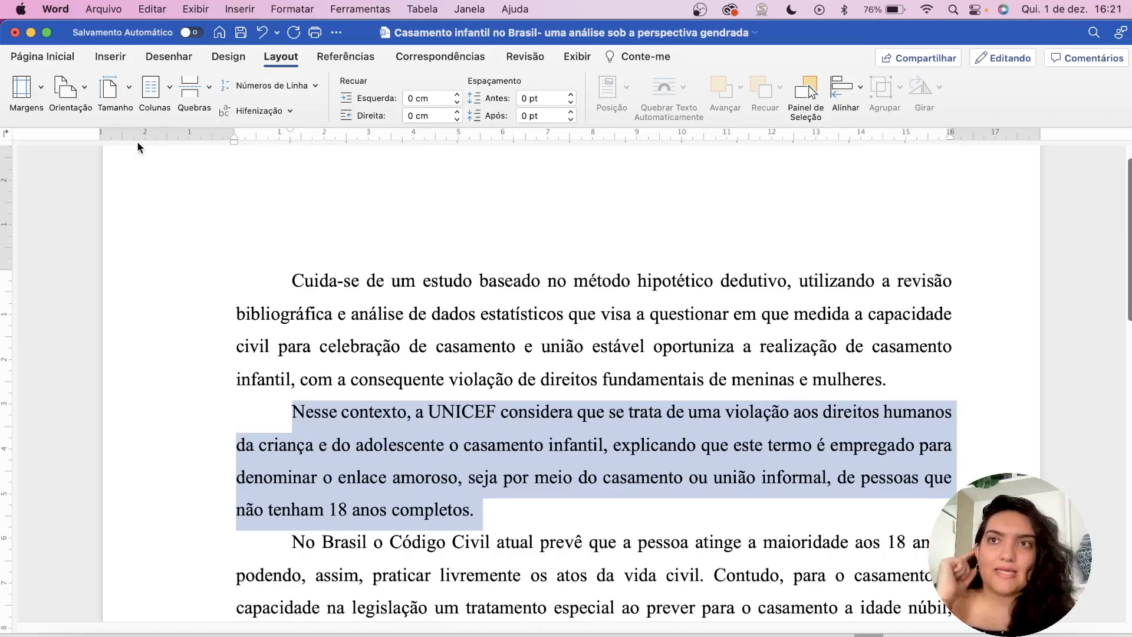
pyautogui.click(51, 59)
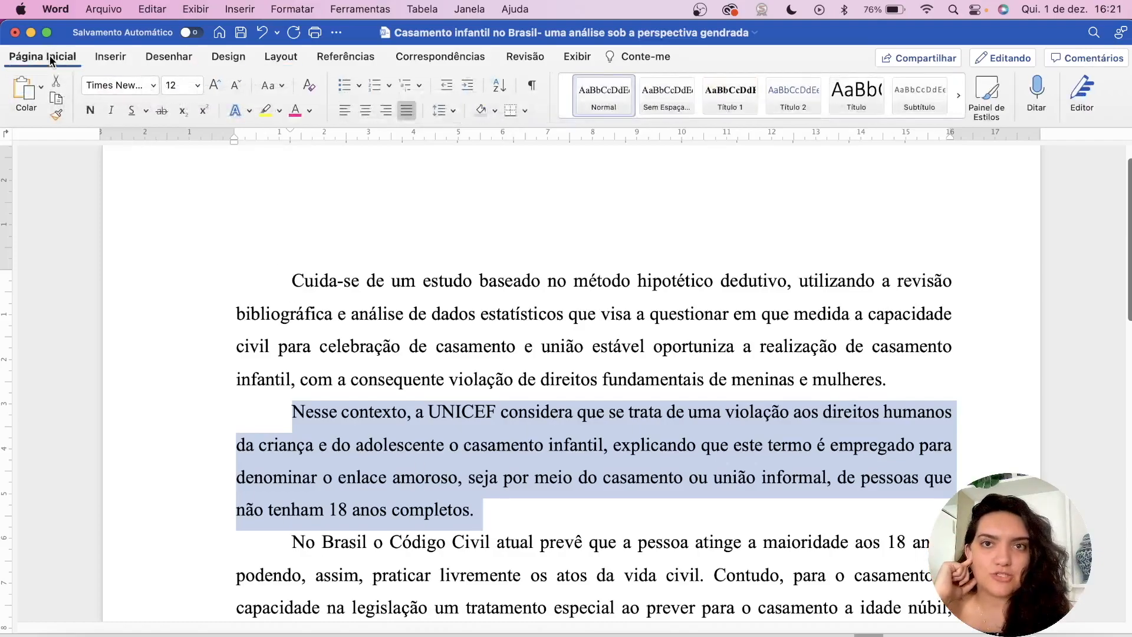
pyautogui.click(452, 112)
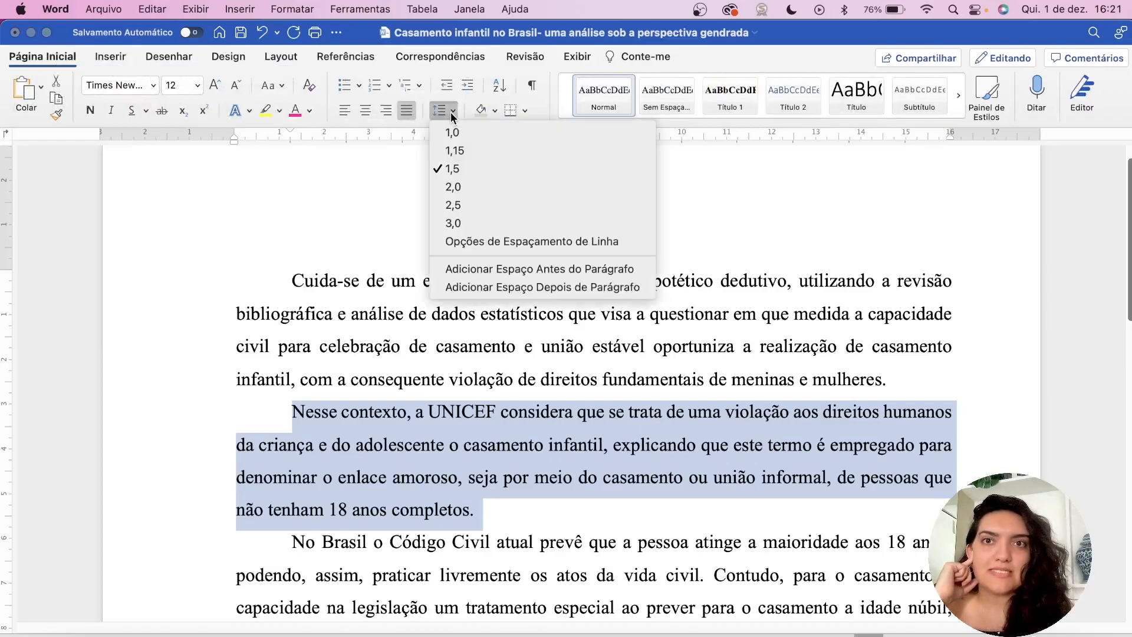
pyautogui.click(455, 132)
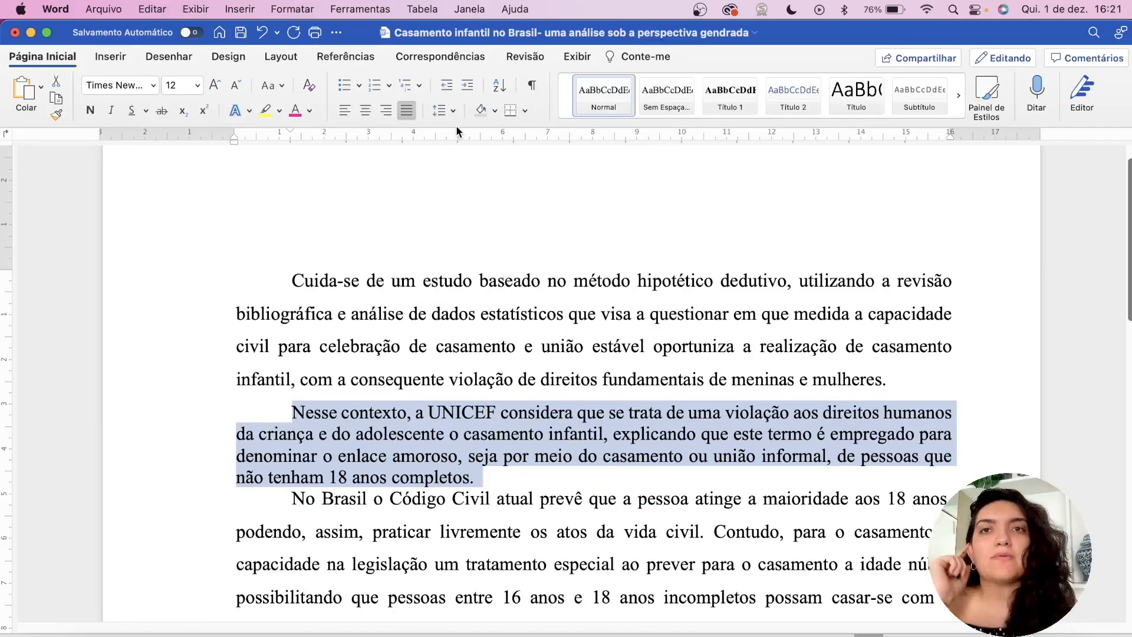
pyautogui.click(452, 111)
pyautogui.click(462, 173)
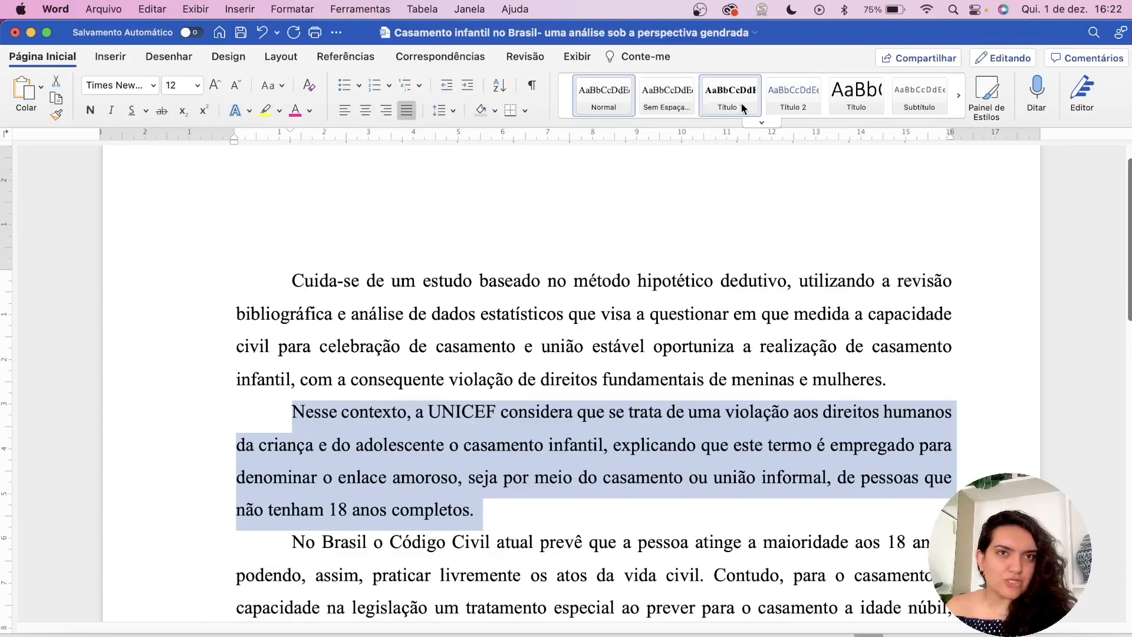
# Try the Citação, Forte, Ênfase and Ênfase Sutil styles on the second paragraph
pyautogui.click(958, 95)
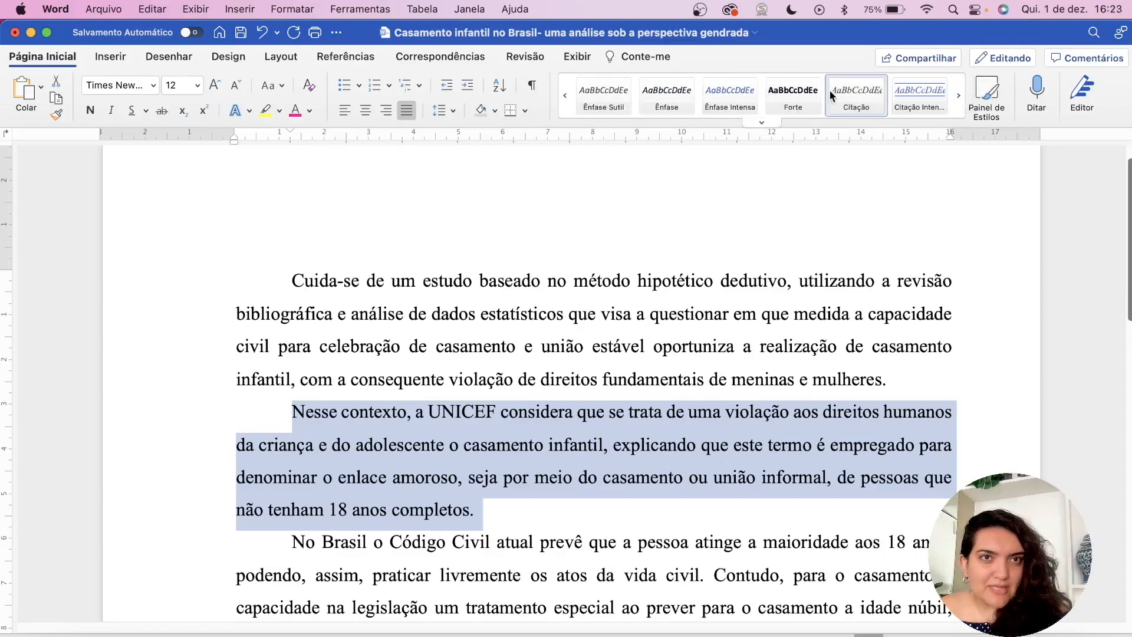
pyautogui.click(851, 97)
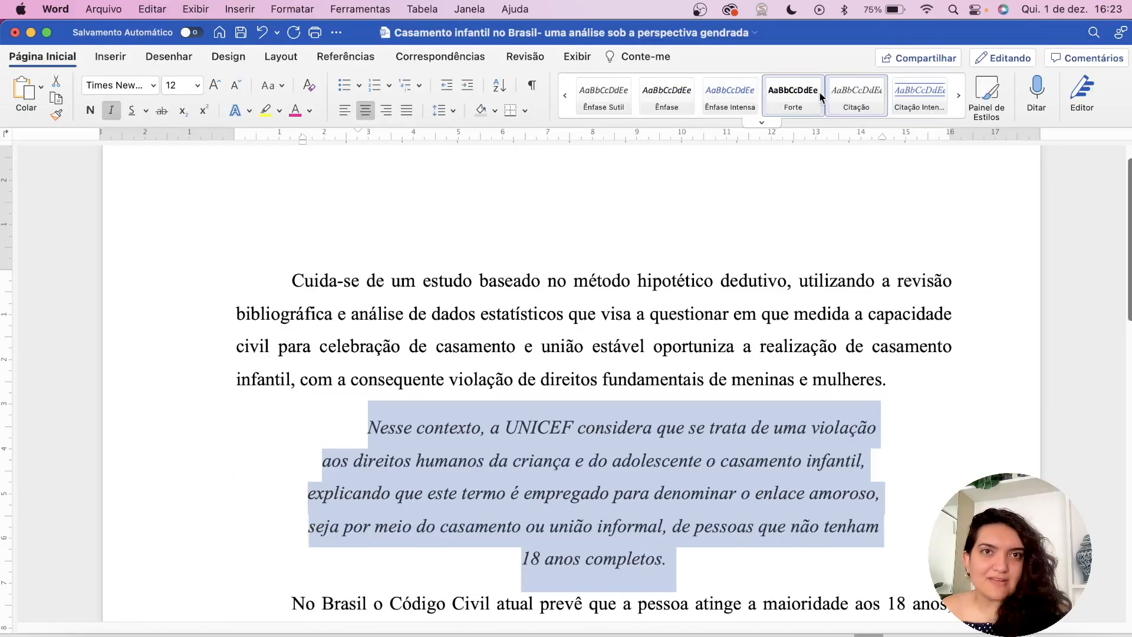
pyautogui.click(793, 96)
pyautogui.click(685, 94)
pyautogui.click(625, 95)
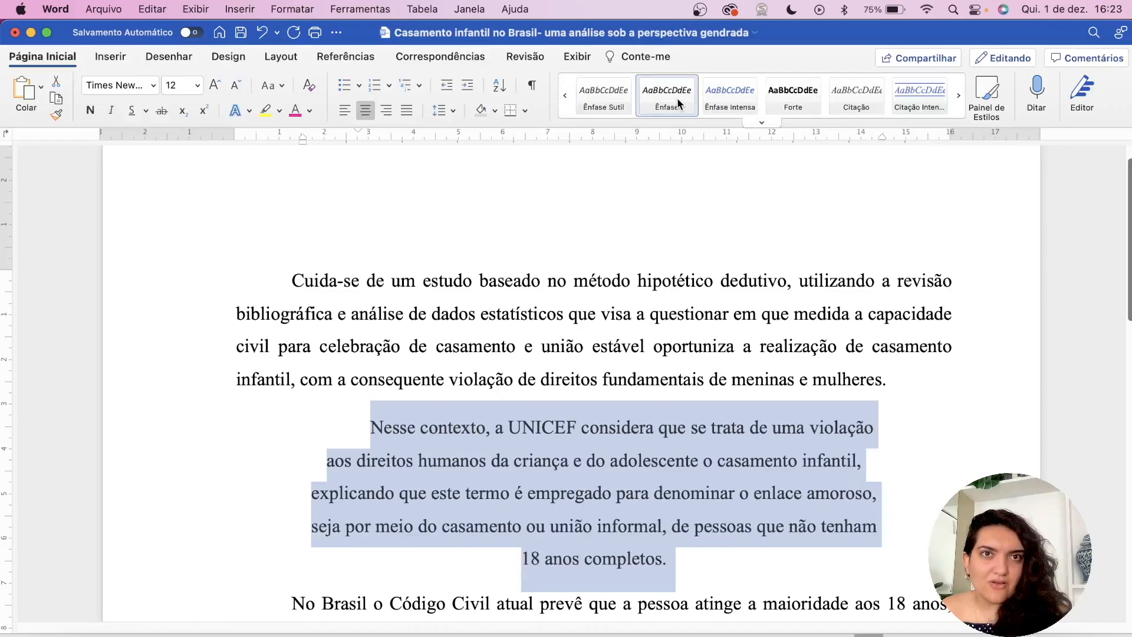
# Apply the Sem Espaçamento style to the second paragraph, and replace it with the Normal style
pyautogui.click(564, 96)
pyautogui.click(564, 98)
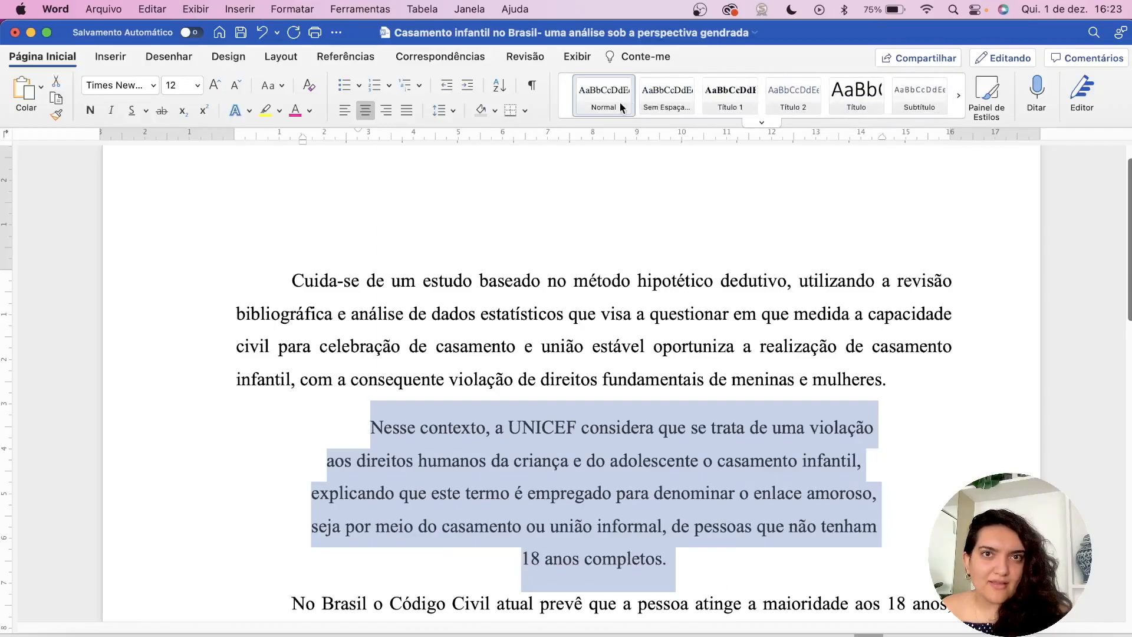
pyautogui.click(656, 101)
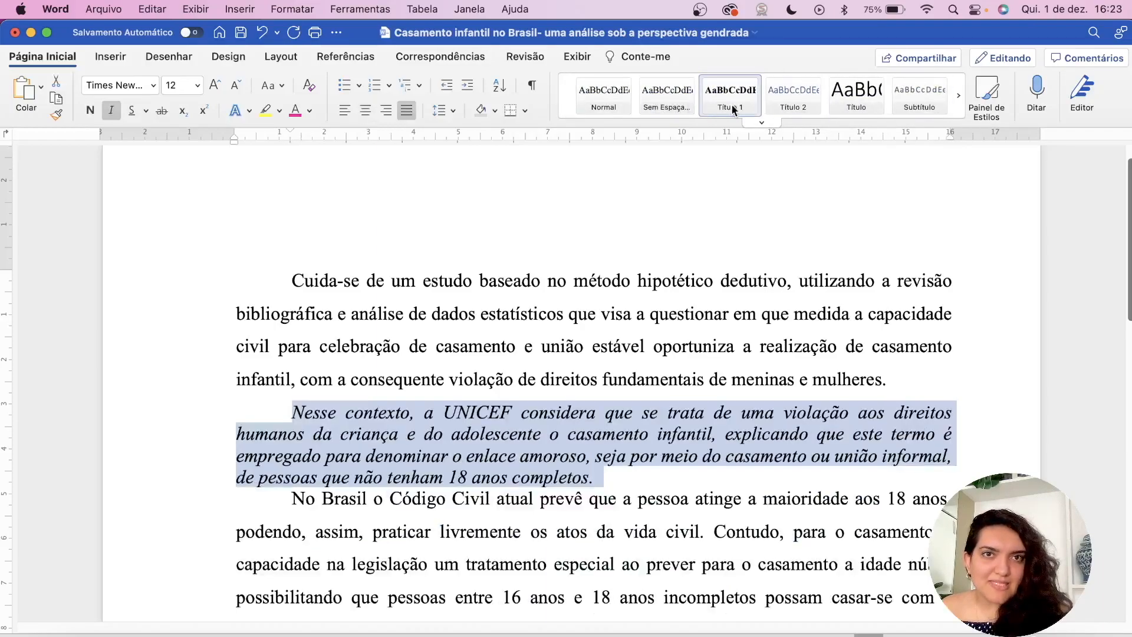
pyautogui.click(606, 99)
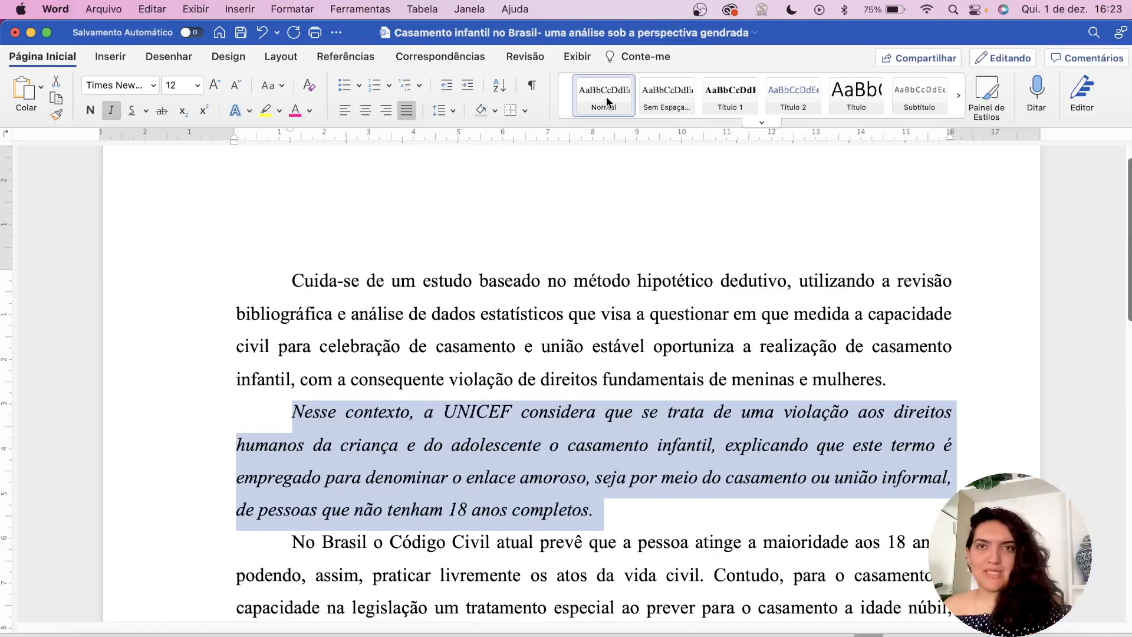
# Undo the recent style changes on the second paragraph, back to its plain Normal formatting
pyautogui.click(262, 33)
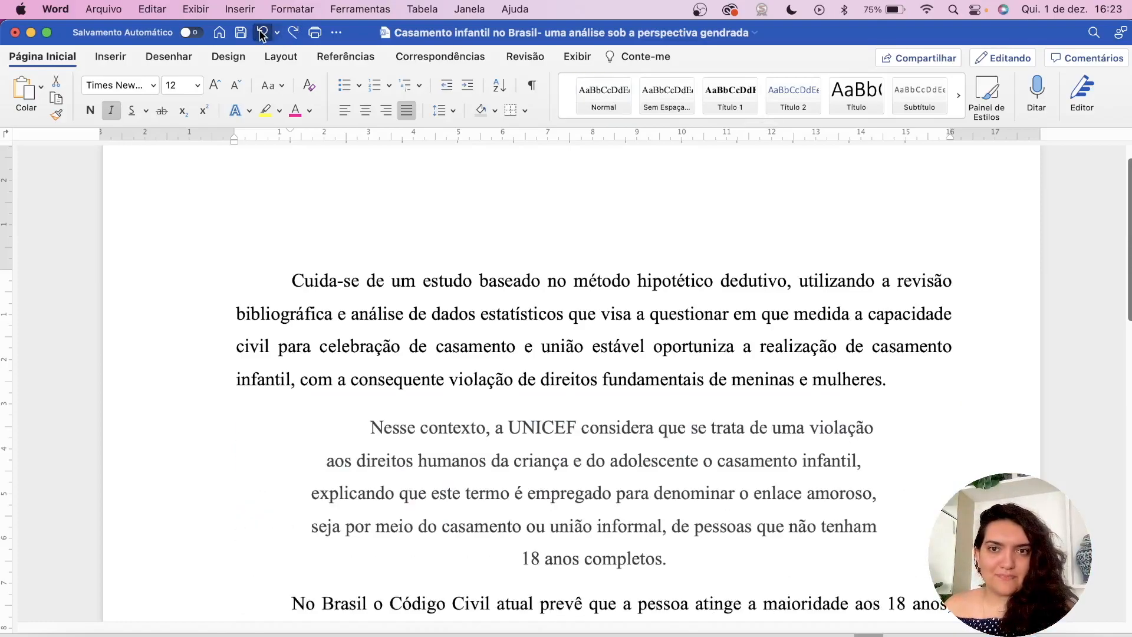
pyautogui.click(262, 34)
pyautogui.click(263, 33)
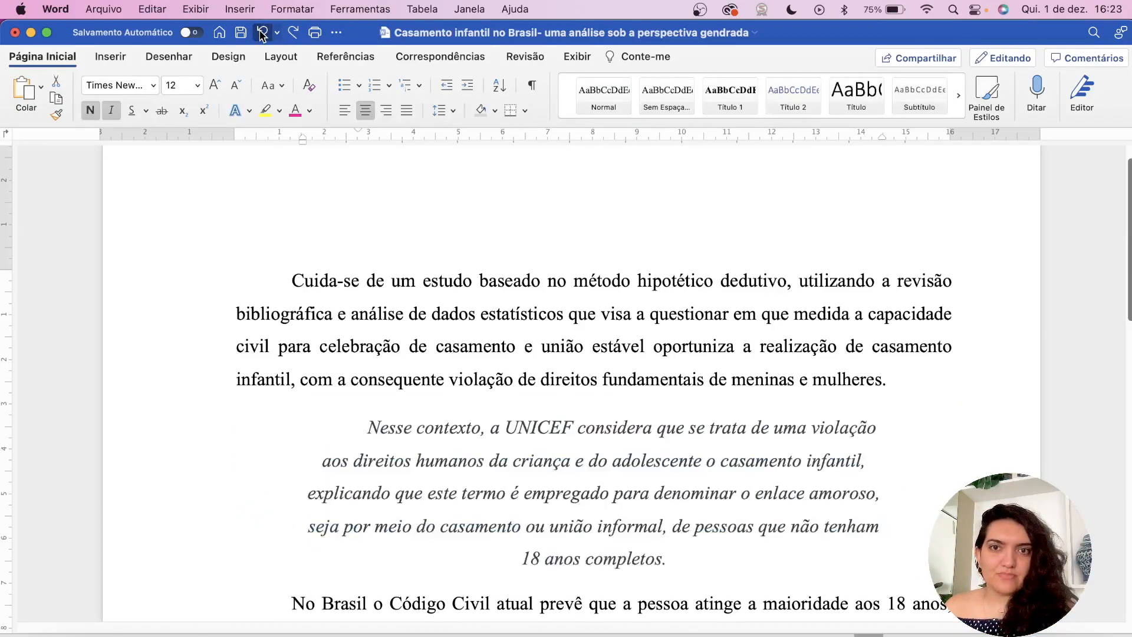
pyautogui.click(263, 33)
pyautogui.click(262, 33)
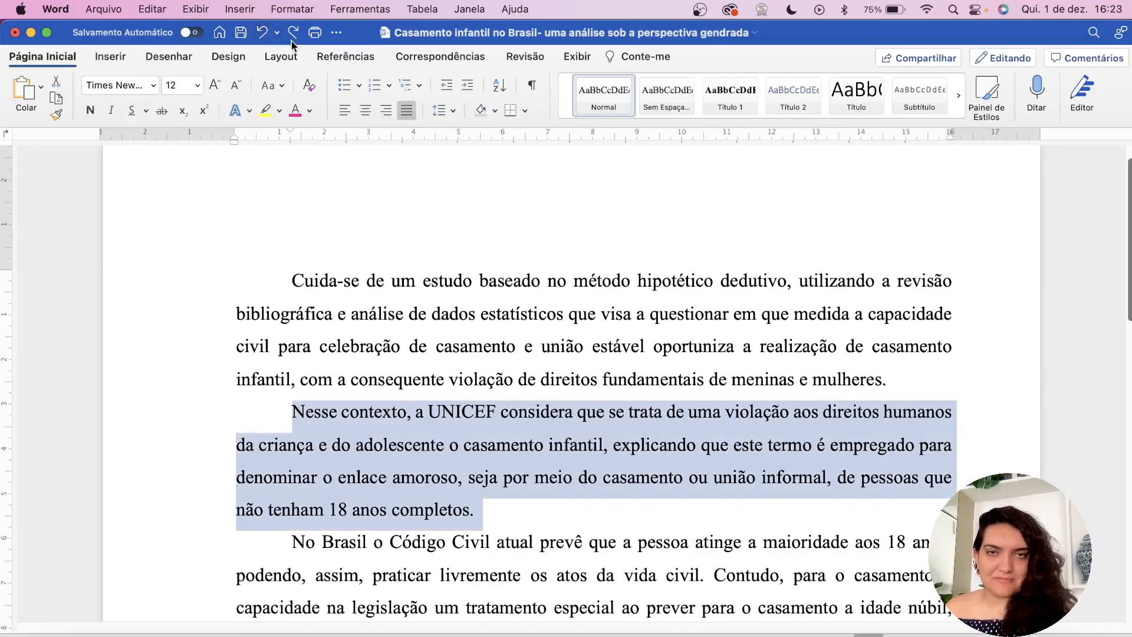
pyautogui.click(499, 313)
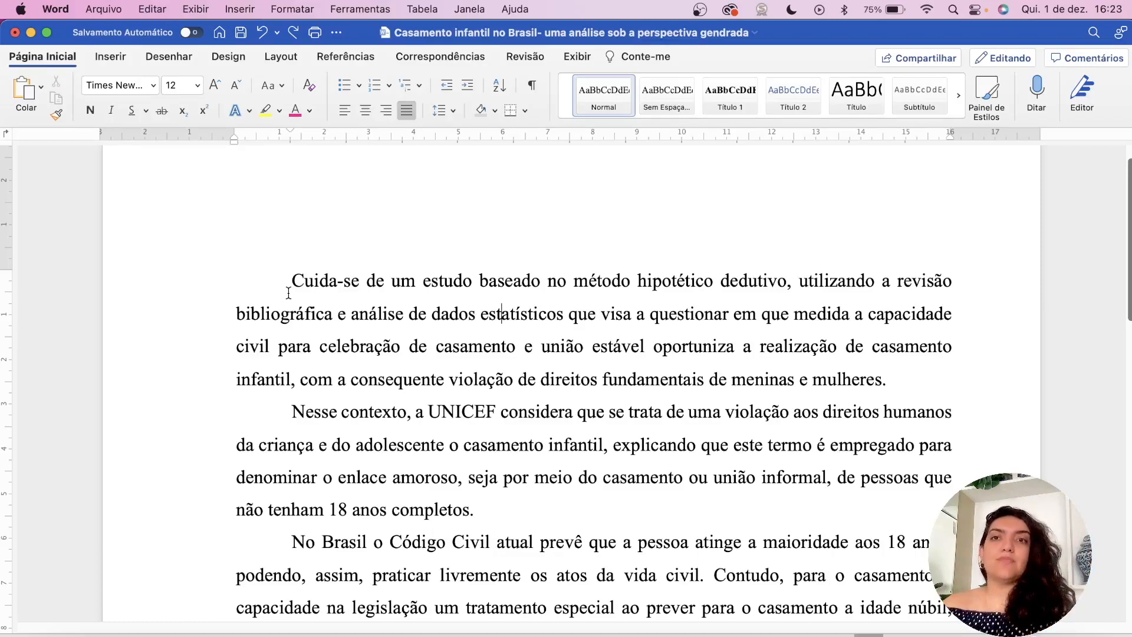
# Update the Normal style to match the formatting of the first two paragraphs
pyautogui.moveTo(292, 281); pyautogui.dragTo(534, 512)
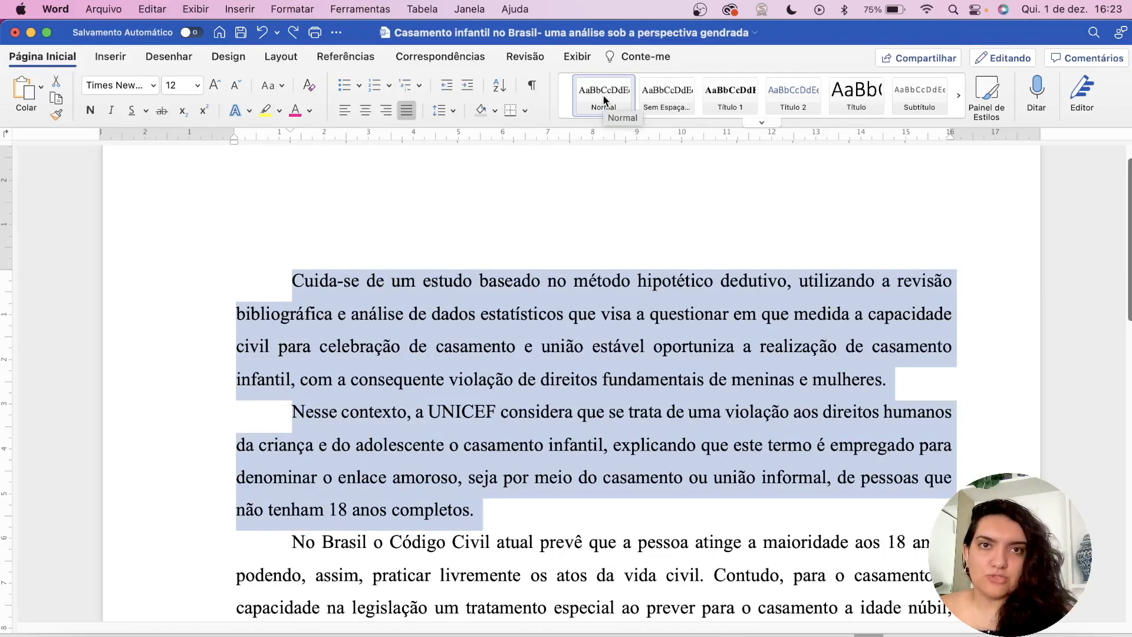
pyautogui.rightClick(602, 95)
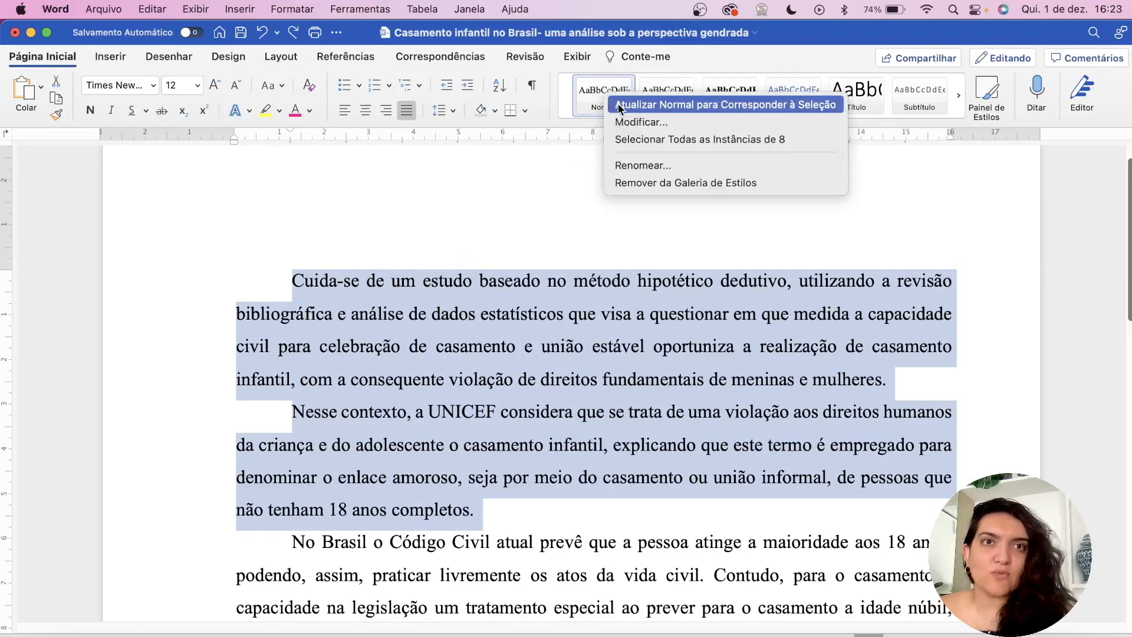
pyautogui.click(647, 105)
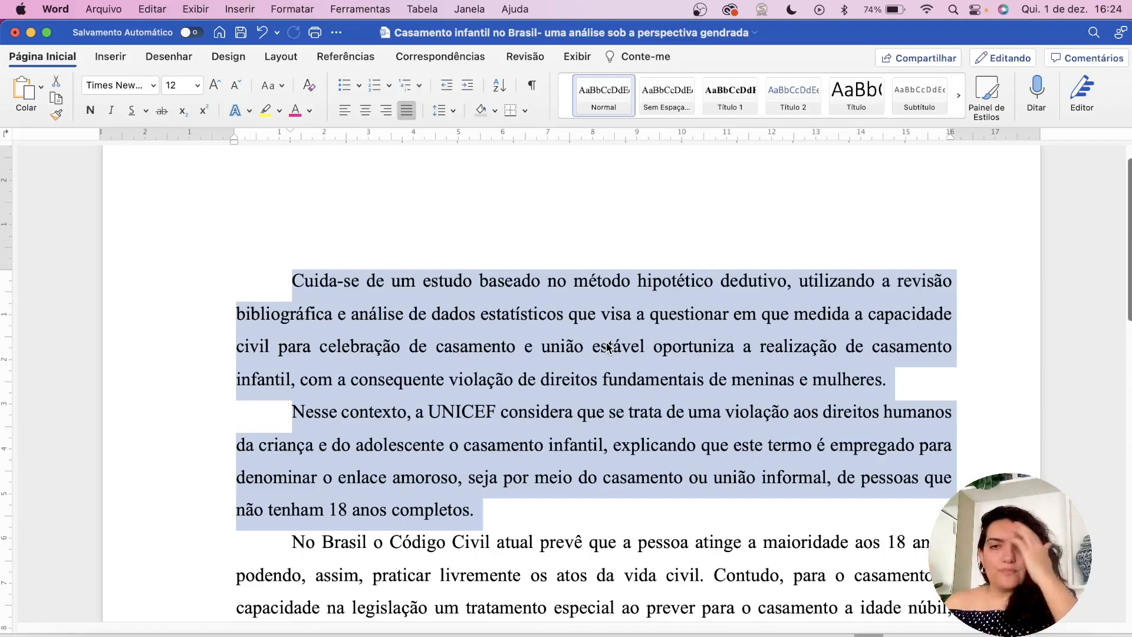
pyautogui.click(563, 502)
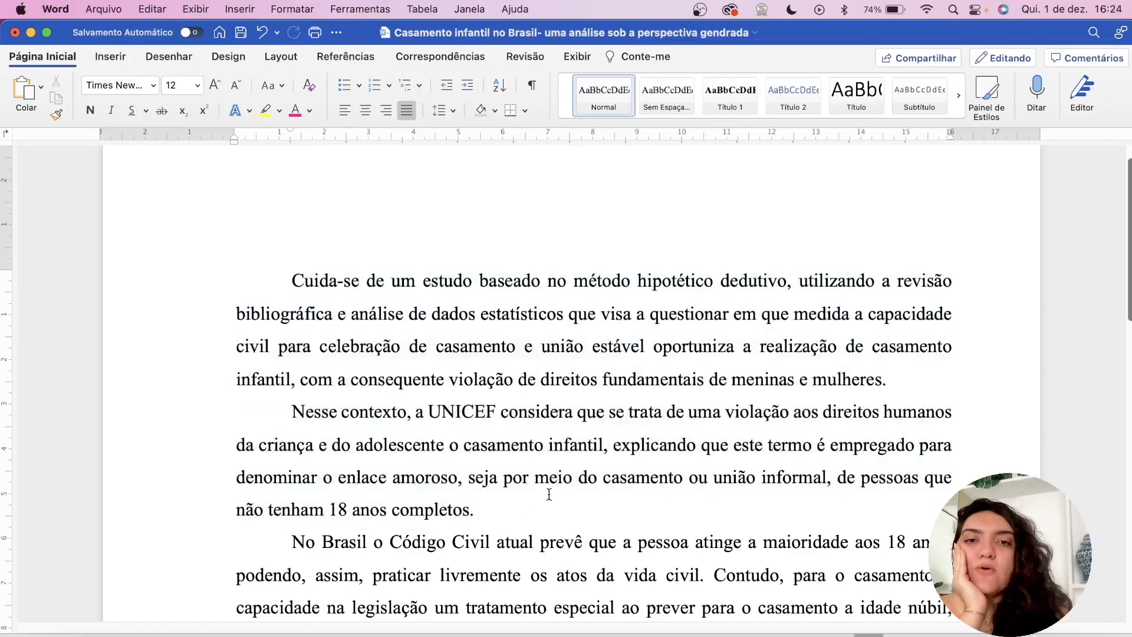
# Insert two blank lines above the first paragraph, without a first-line indent on the upper one
pyautogui.scroll(-1, 514, 517)
pyautogui.scroll(-5, 514, 518)
pyautogui.scroll(6, 361, 298)
pyautogui.click(281, 316)
pyautogui.press('Return')
pyautogui.press('Return')
pyautogui.press('Up')
pyautogui.press('Up')
pyautogui.press('BackSpace')
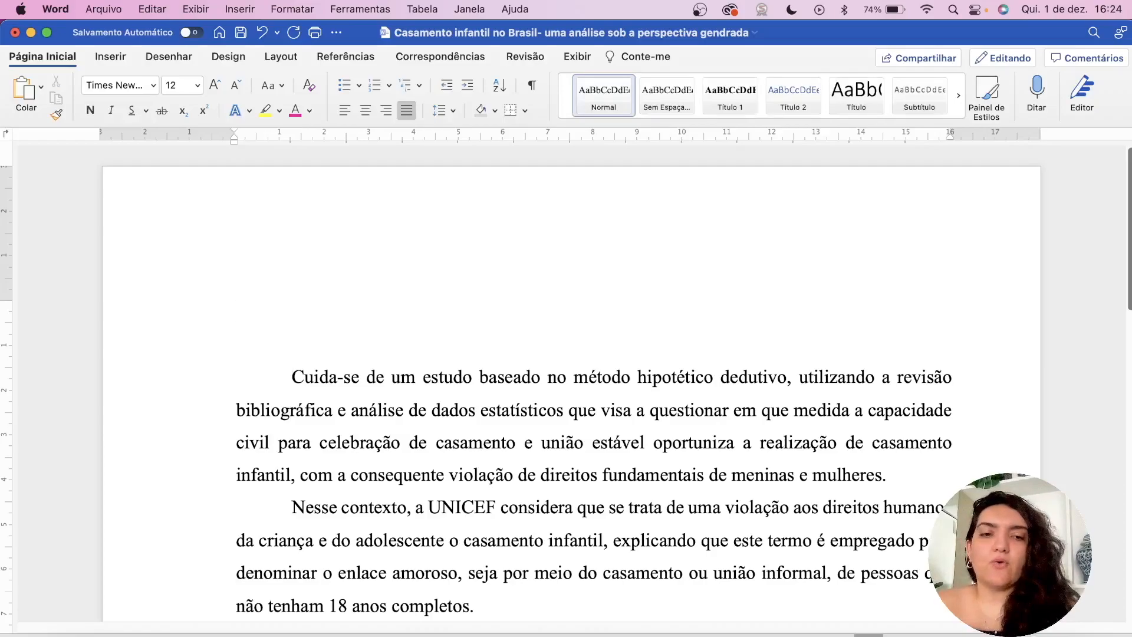
# Enter the sample text "Oi oi oi oi oi" on the first blank line above the text
pyautogui.write('Oi ')
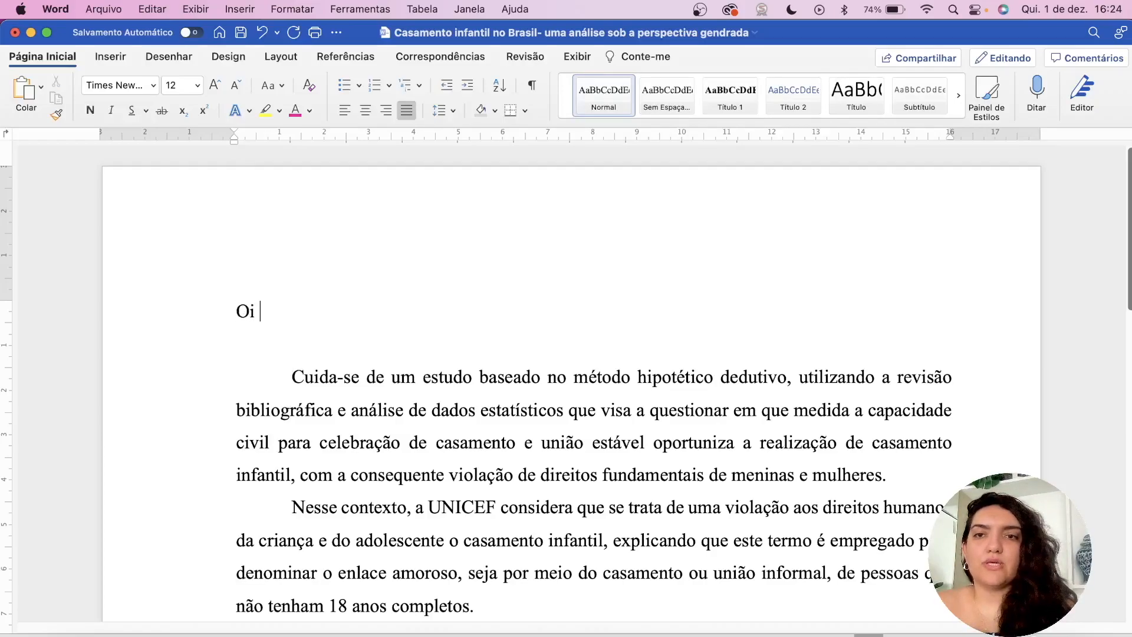
pyautogui.write('oi oi oi oi')
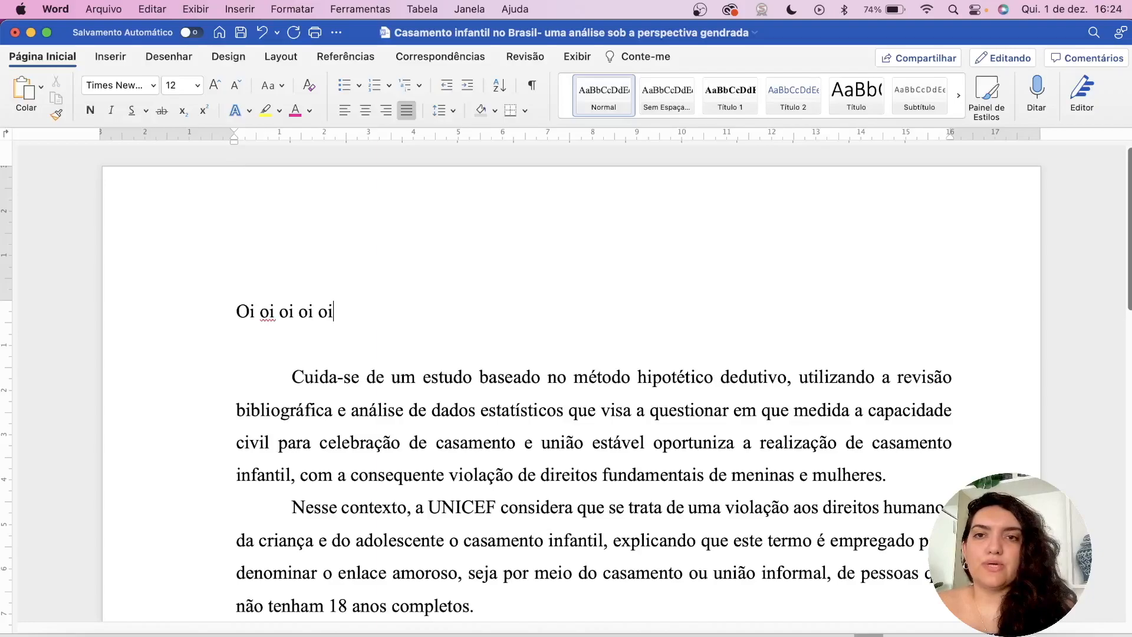
pyautogui.moveTo(393, 313); pyautogui.dragTo(234, 316)
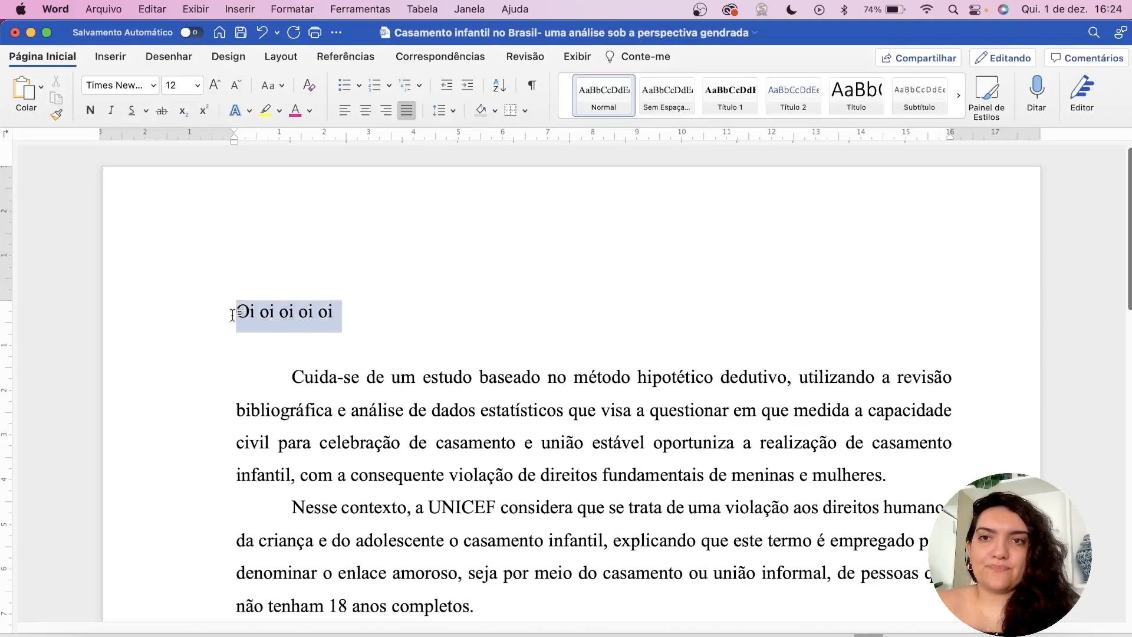
pyautogui.click(320, 317)
pyautogui.click(351, 318)
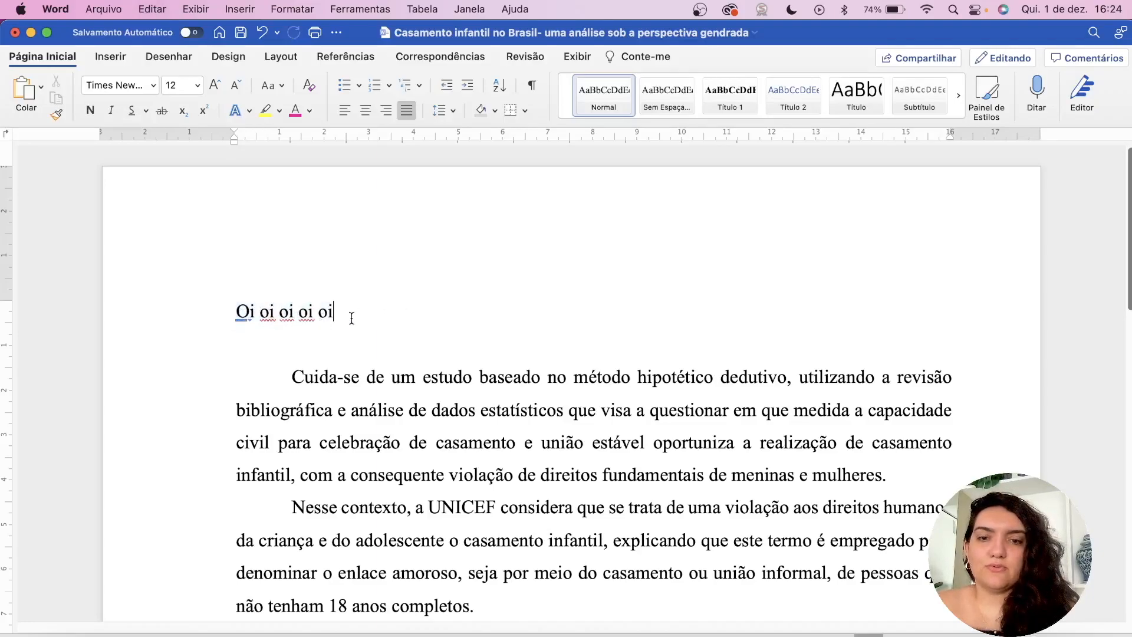
pyautogui.press('super+v')
pyautogui.press('super+v')
pyautogui.press('super+v')
pyautogui.press('super+v')
pyautogui.press('super+v')
pyautogui.press('super+v')
pyautogui.press('super+v')
pyautogui.press('super+v')
pyautogui.press('super+v')
pyautogui.press('super+z')
pyautogui.press('super+z')
pyautogui.press('super+z')
pyautogui.press('super+z')
pyautogui.press('super+z')
pyautogui.press('super+z')
pyautogui.press('super+z')
pyautogui.press('super+z')
pyautogui.press('super+z')
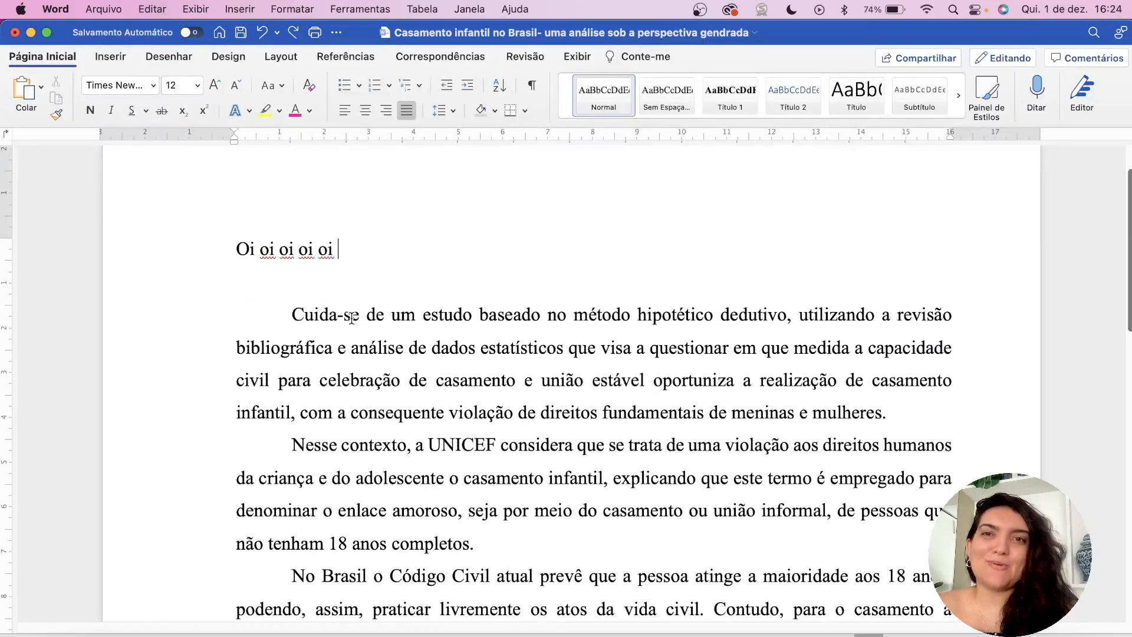
# Paste a copy of the first paragraph after "Oi oi oi oi oi" and delete that sample text
pyautogui.moveTo(292, 314); pyautogui.dragTo(883, 402)
pyautogui.press('super+c')
pyautogui.click(480, 245)
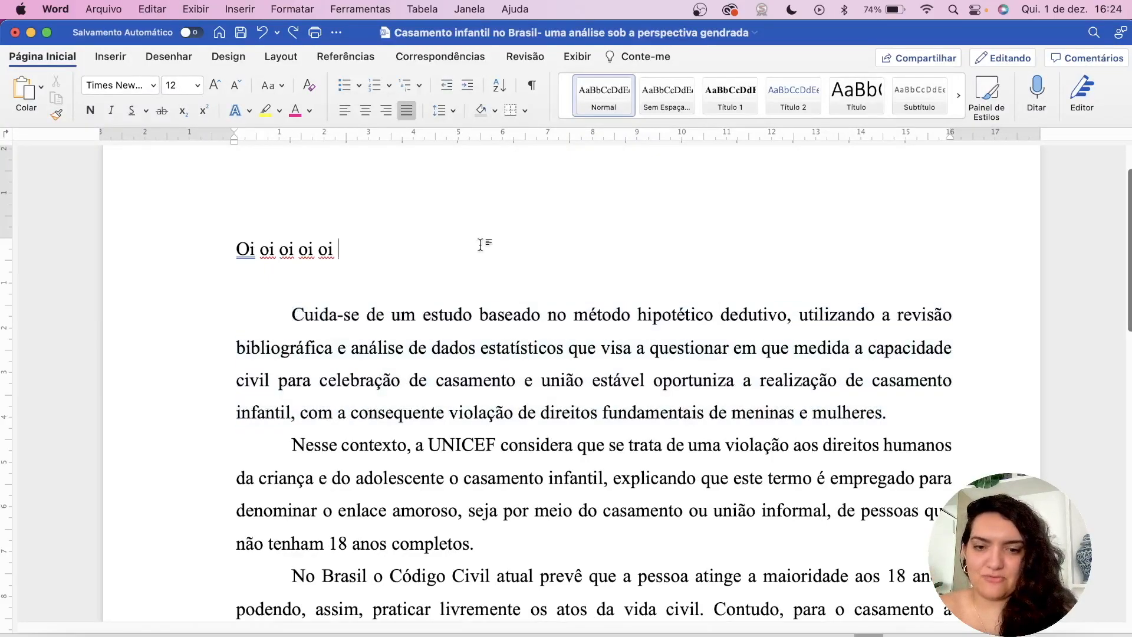
pyautogui.press('super+v')
pyautogui.click(296, 248)
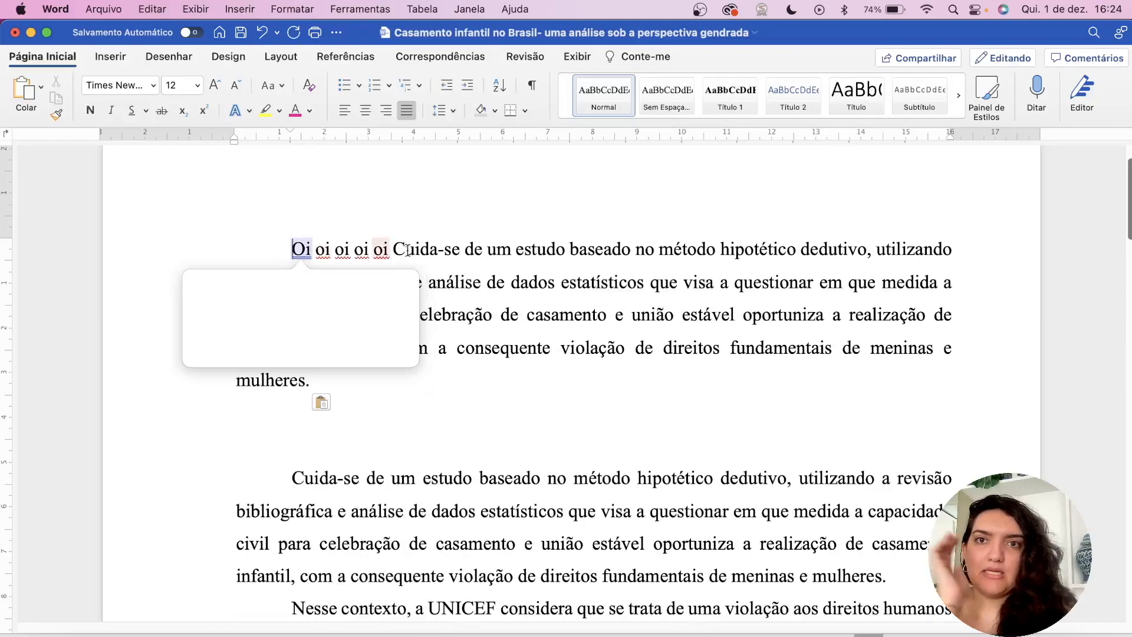
pyautogui.moveTo(394, 248); pyautogui.dragTo(293, 243)
pyautogui.press('BackSpace')
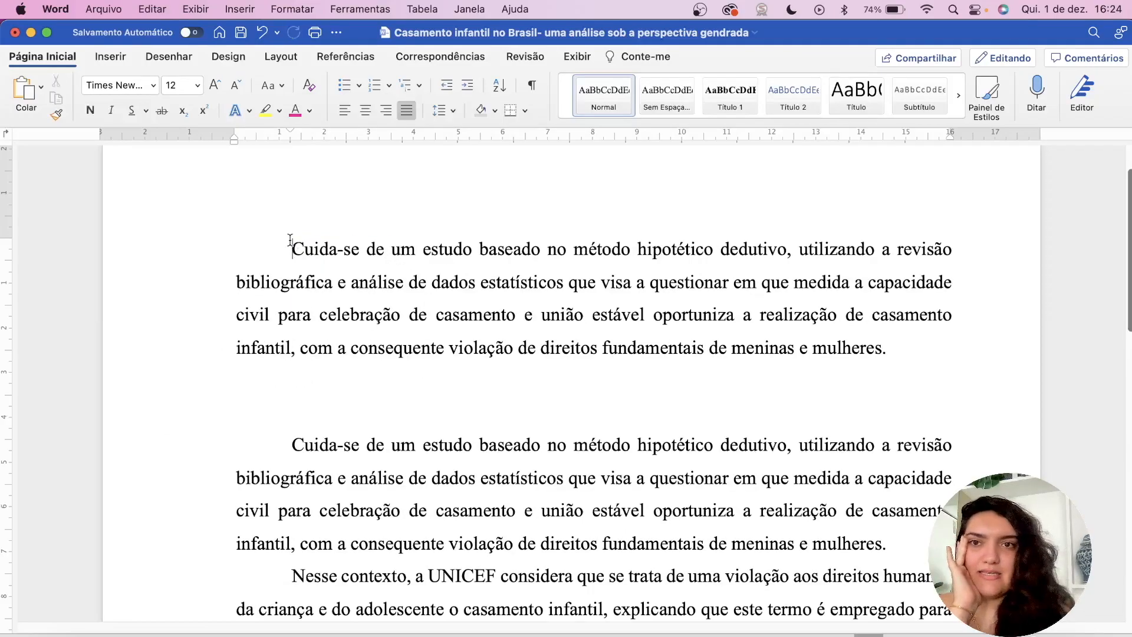
# Remove the first-line indent from the pasted paragraph and reduce its line spacing
pyautogui.press('BackSpace')
pyautogui.moveTo(216, 239); pyautogui.dragTo(185, 356)
pyautogui.click(451, 109)
pyautogui.click(448, 146)
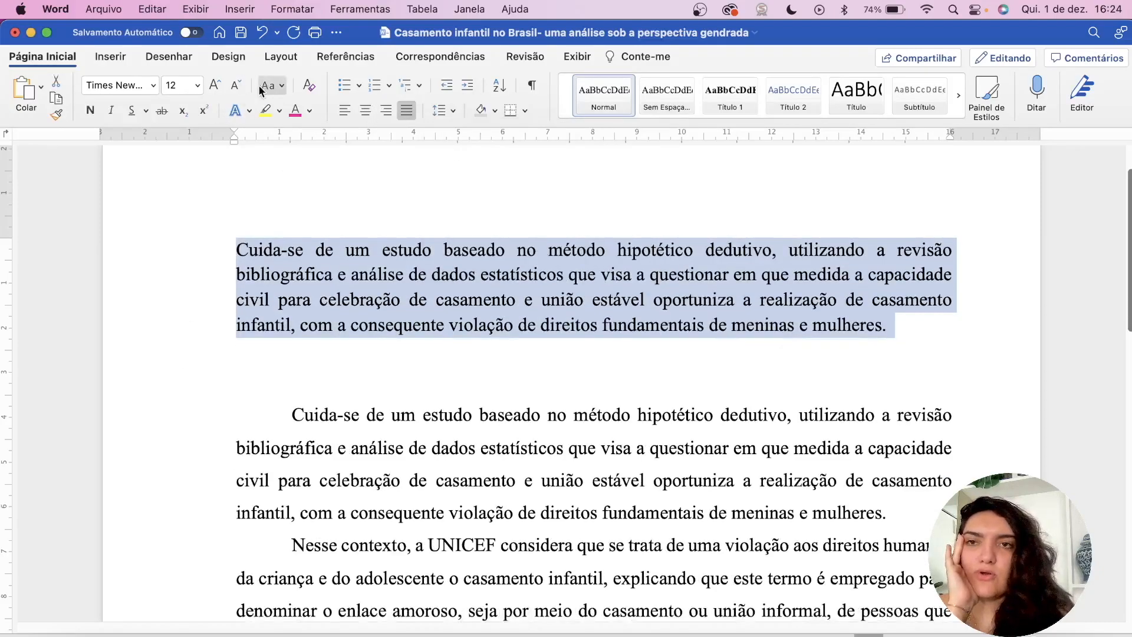
# Make the pasted paragraph bold and italic and set its font to Calibri
pyautogui.click(90, 110)
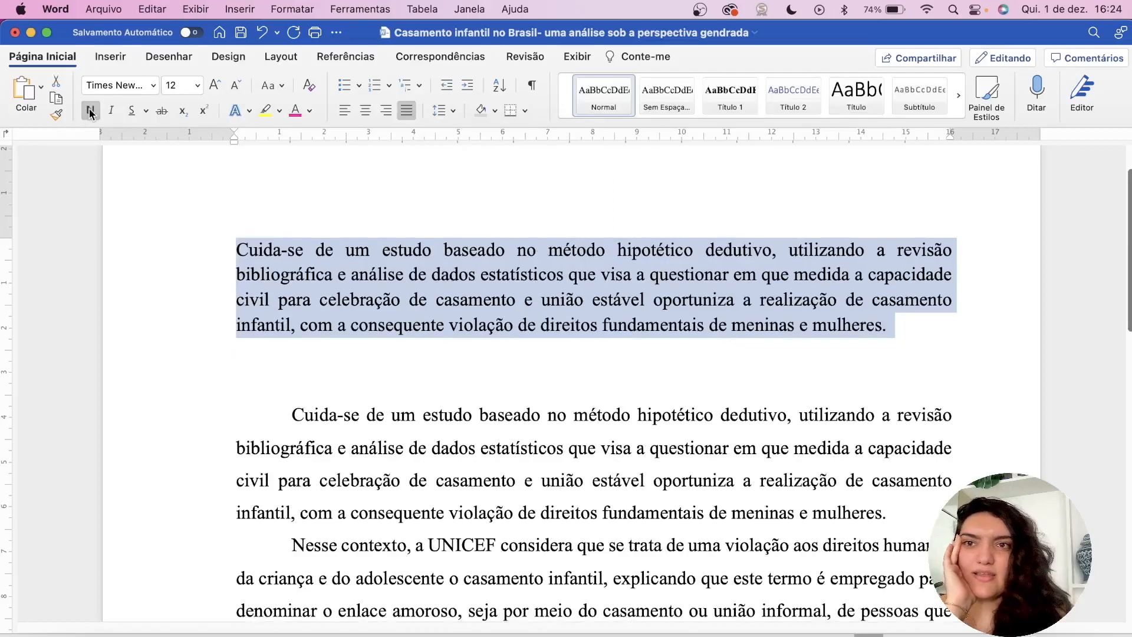
pyautogui.click(111, 112)
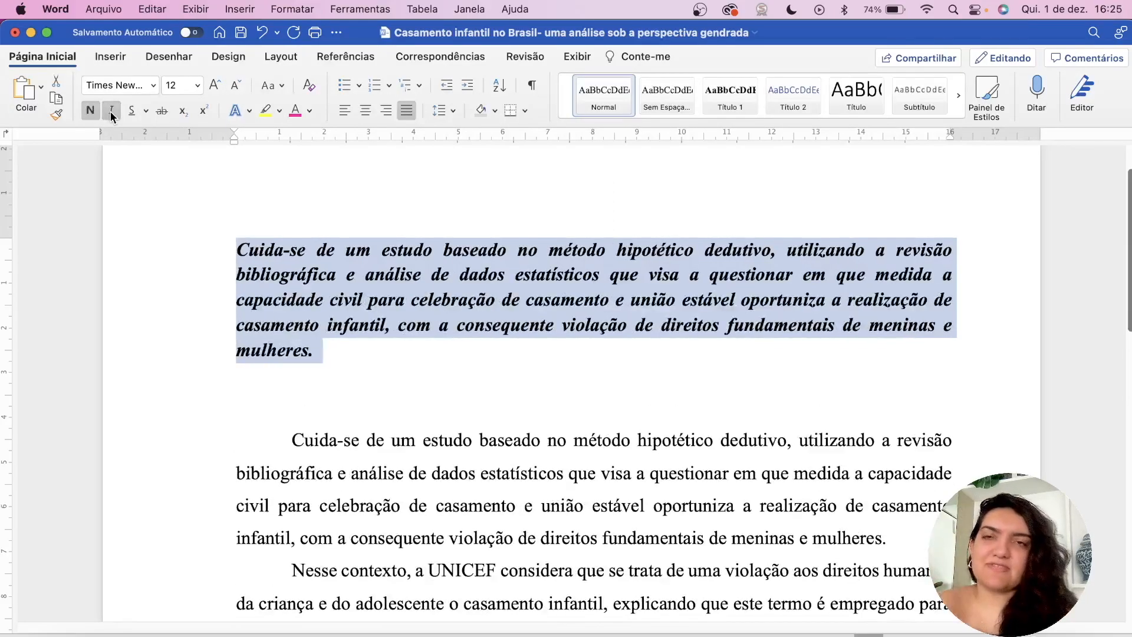
pyautogui.click(153, 86)
pyautogui.click(150, 87)
pyautogui.click(150, 87)
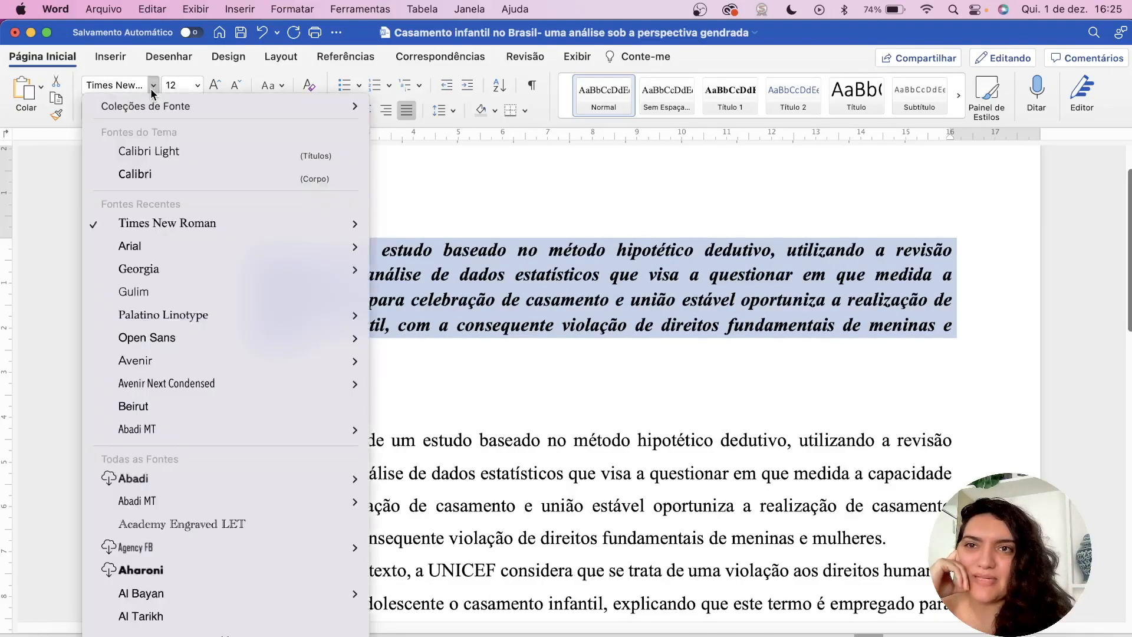
pyautogui.click(158, 170)
pyautogui.click(514, 387)
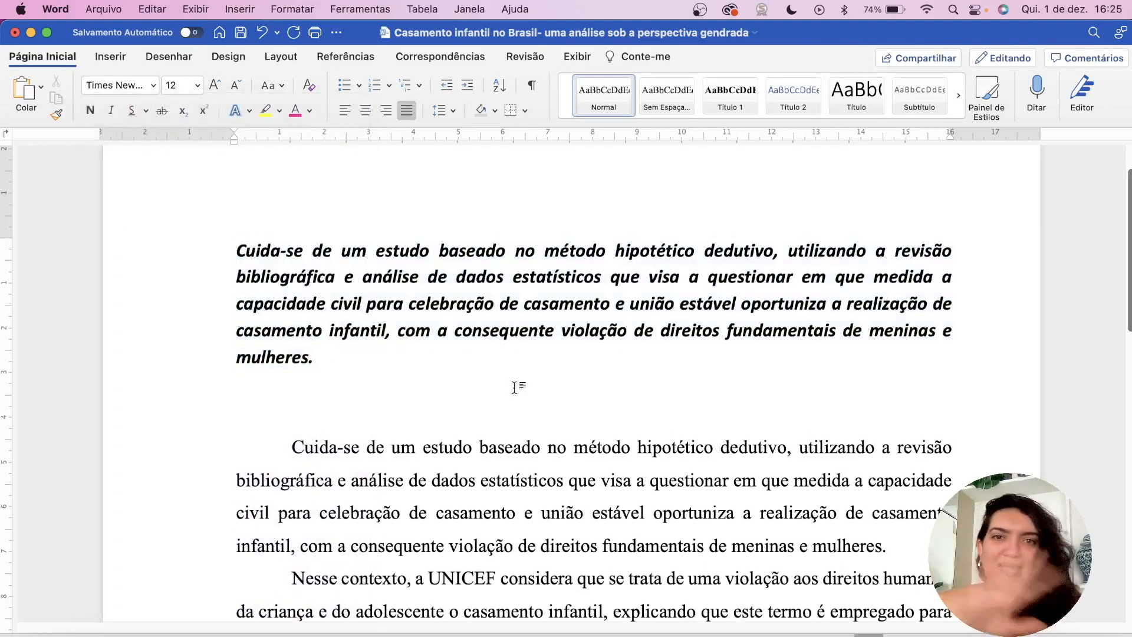
# Apply the Normal style to the bold italic Calibri paragraph
pyautogui.scroll(-3, 515, 387)
pyautogui.scroll(-1, 514, 388)
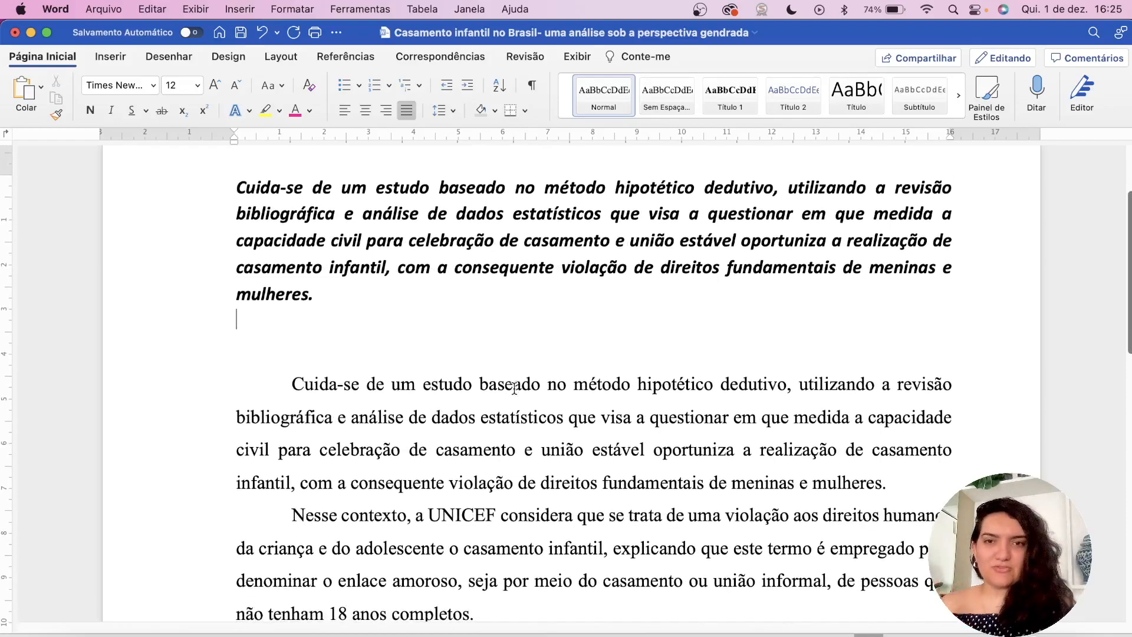
pyautogui.scroll(2, 514, 388)
pyautogui.scroll(2, 514, 388)
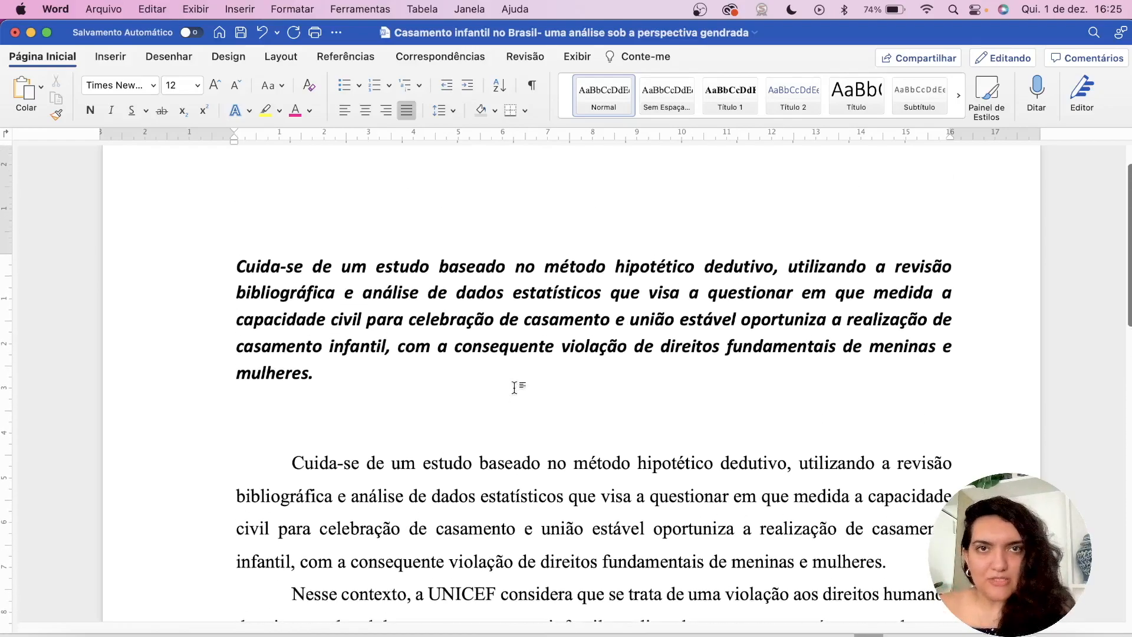
pyautogui.click(379, 390)
pyautogui.click(258, 281)
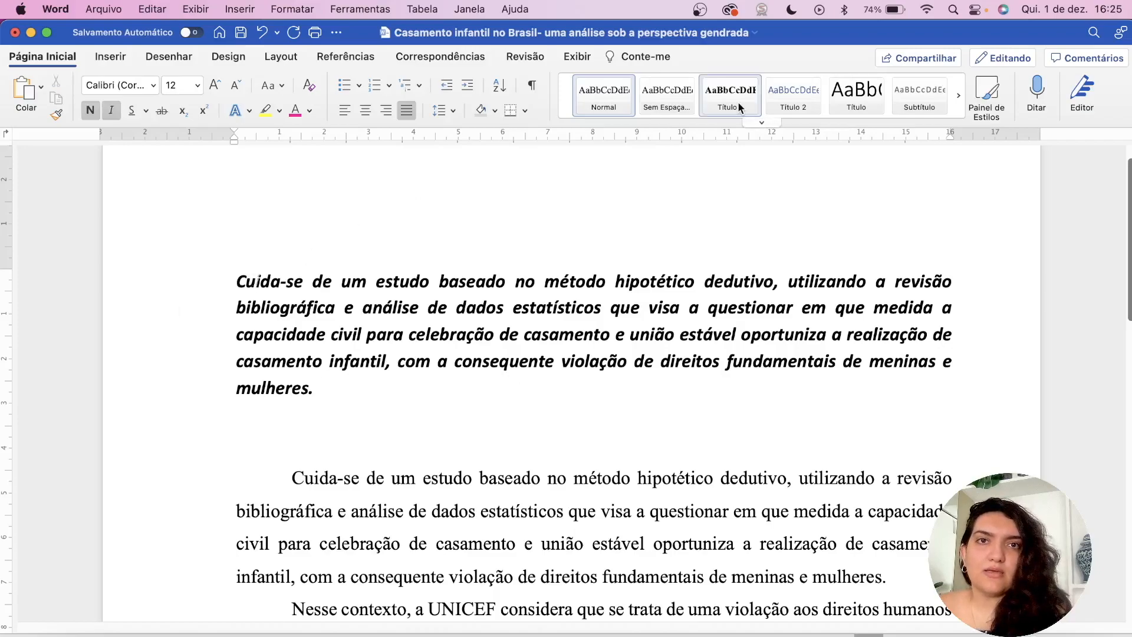
pyautogui.click(605, 100)
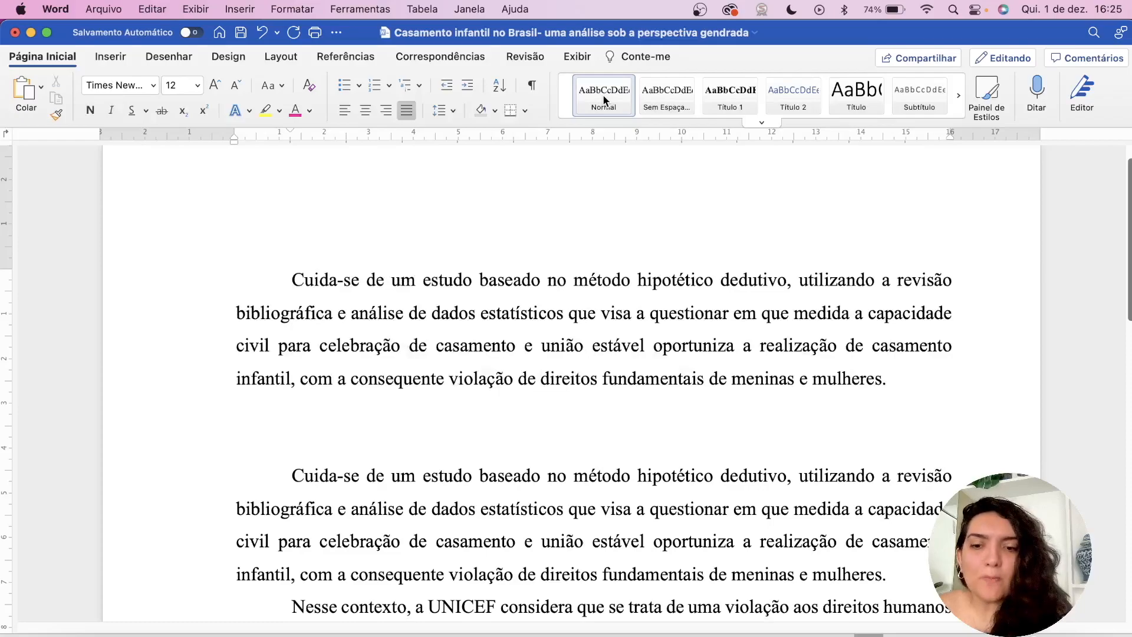
# Undo the Normal style on the pasted paragraph and reapply it, repeating the comparison once
pyautogui.press('super+z')
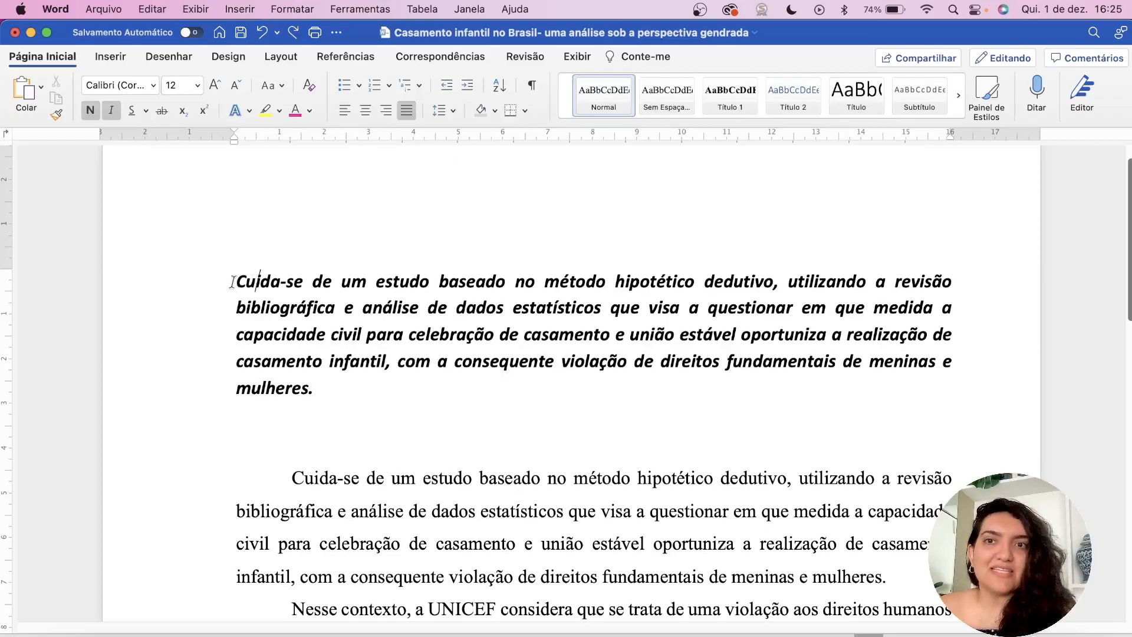
pyautogui.press('Left')
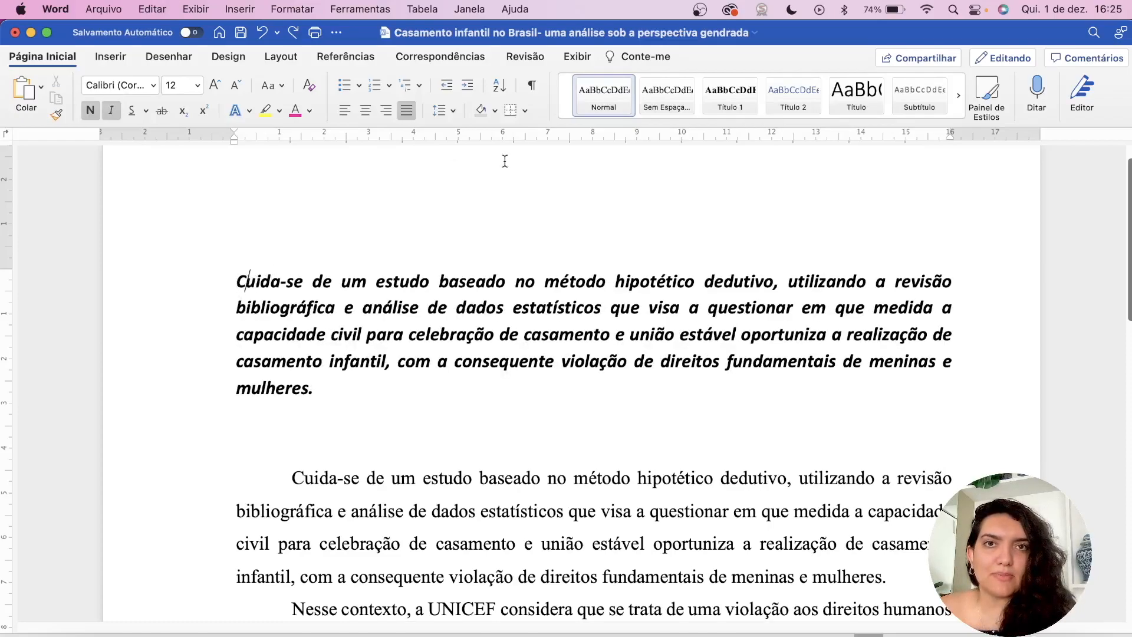
pyautogui.click(611, 95)
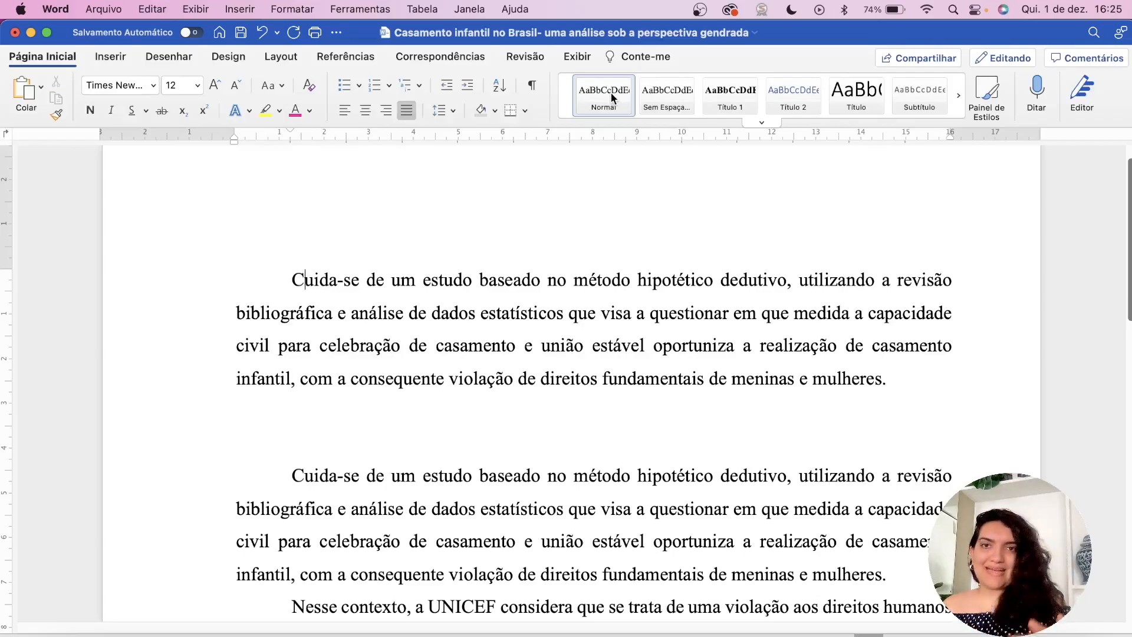
pyautogui.click(610, 93)
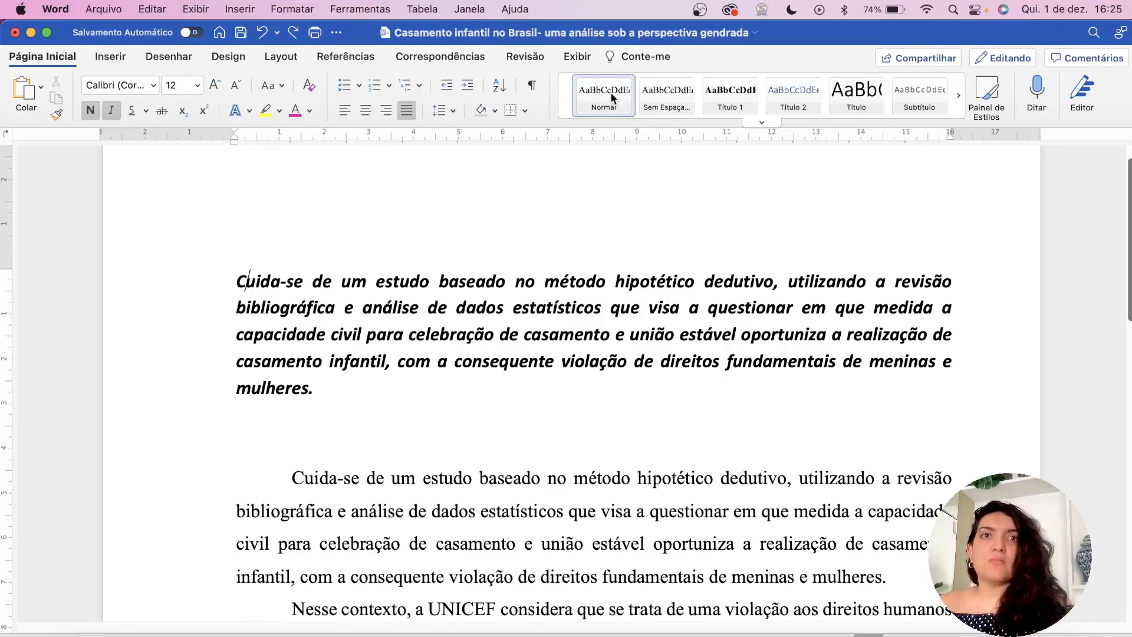
pyautogui.click(601, 105)
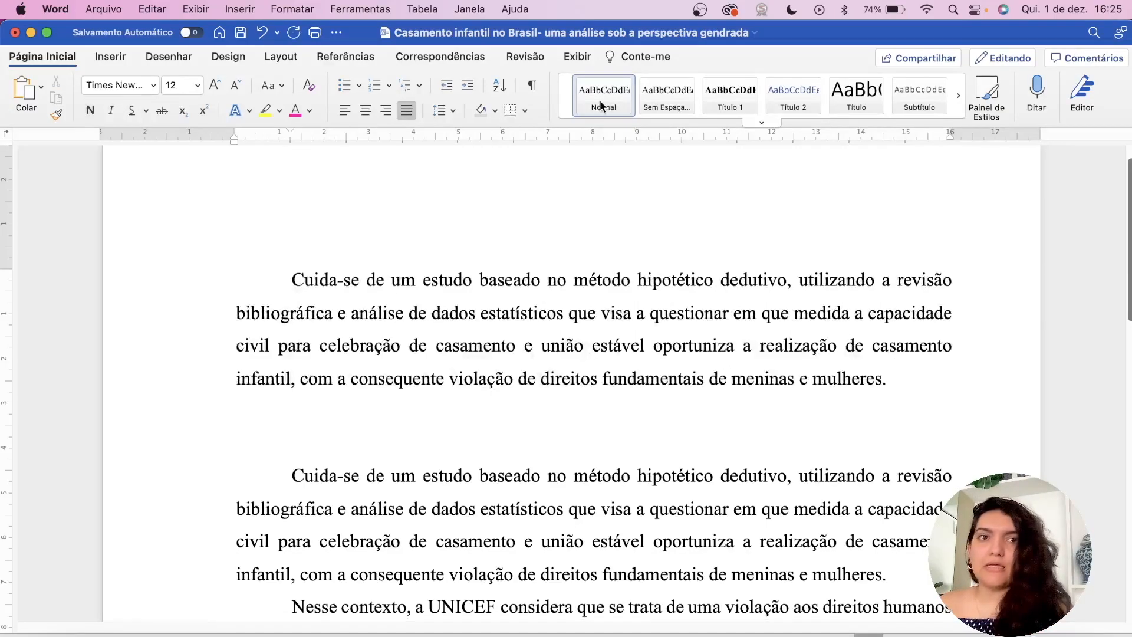
# Delete the pasted copy of the first paragraph from the start of the document
pyautogui.moveTo(896, 379); pyautogui.dragTo(311, 233)
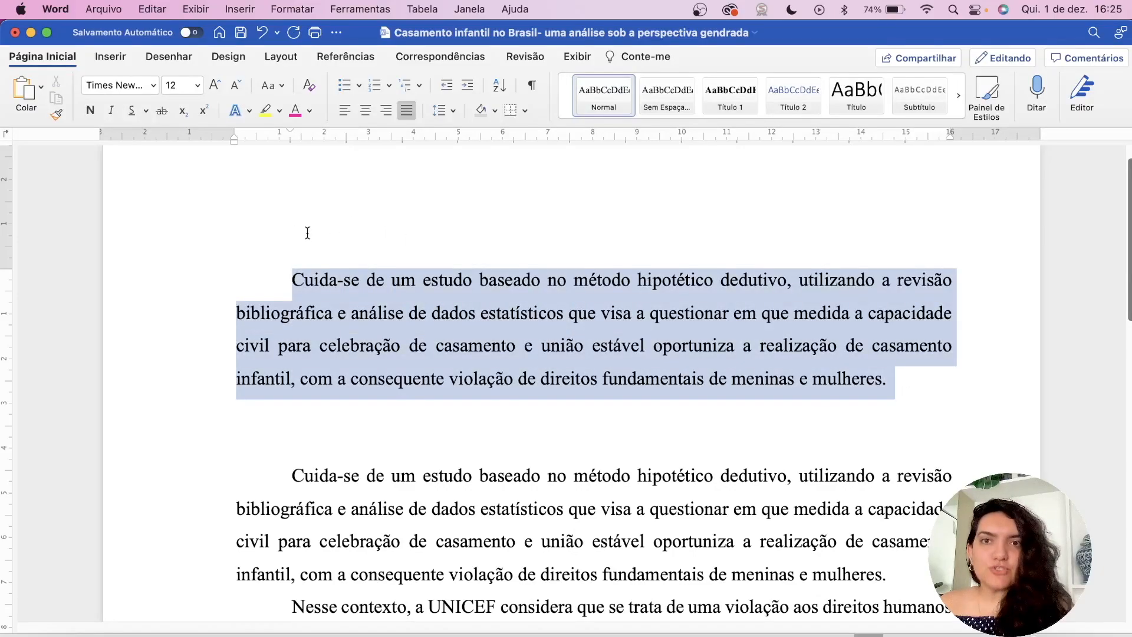
pyautogui.press('BackSpace')
pyautogui.press('Down')
pyautogui.press('Down')
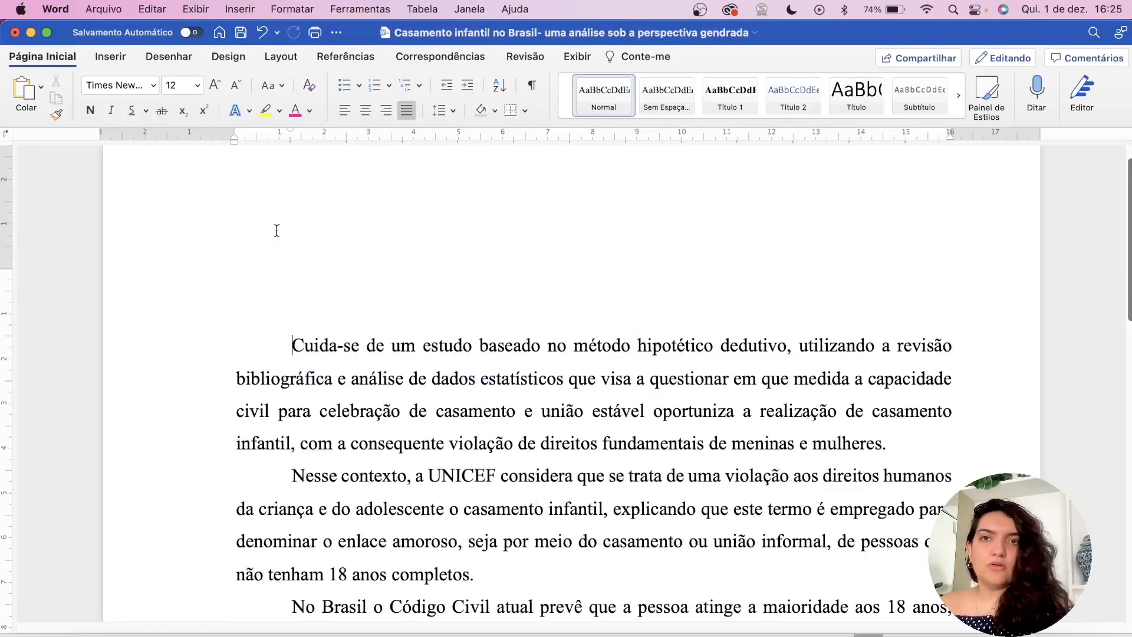
pyautogui.press('Up')
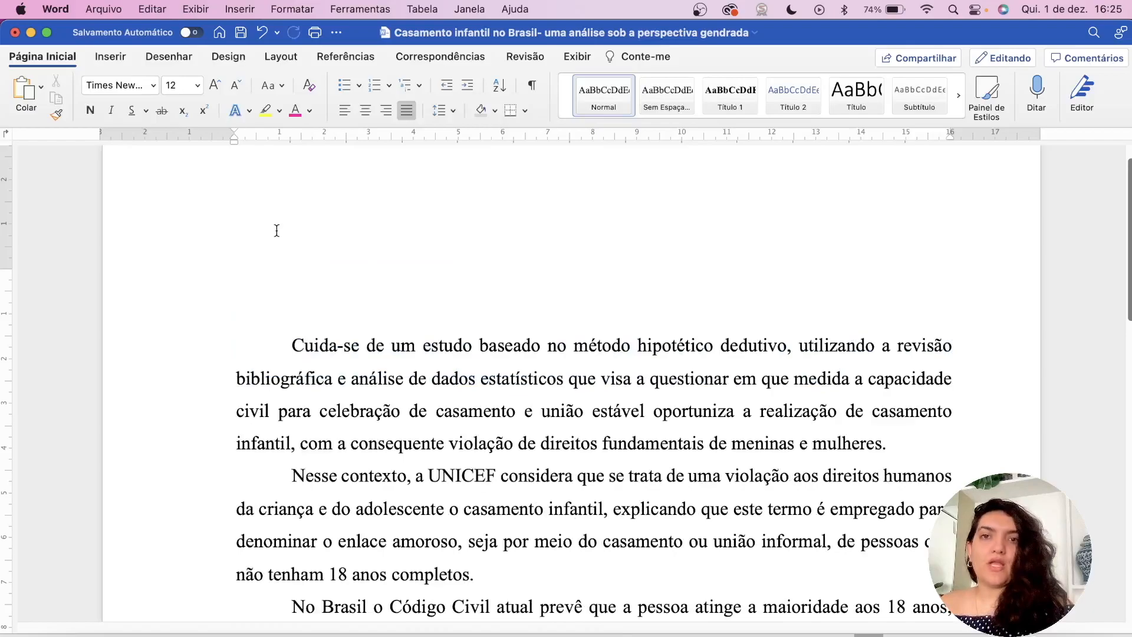
pyautogui.press('Down')
pyautogui.press('Down')
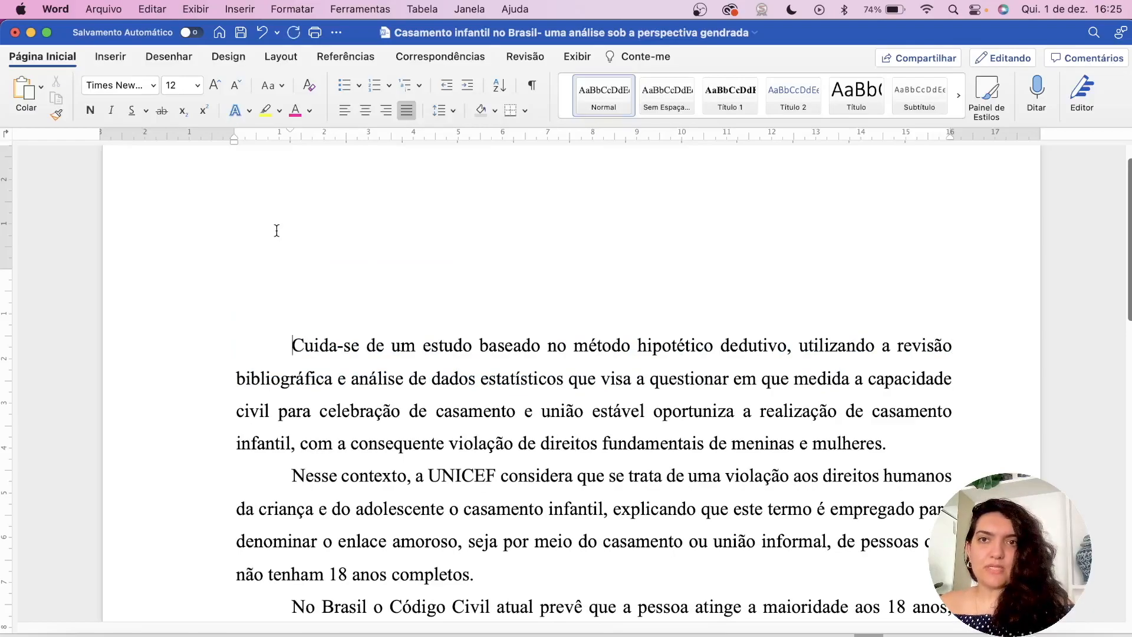
# Remove the blank lines above the first paragraph and reapply the Normal style to that paragraph
pyautogui.press('Up')
pyautogui.press('BackSpace')
pyautogui.press('BackSpace')
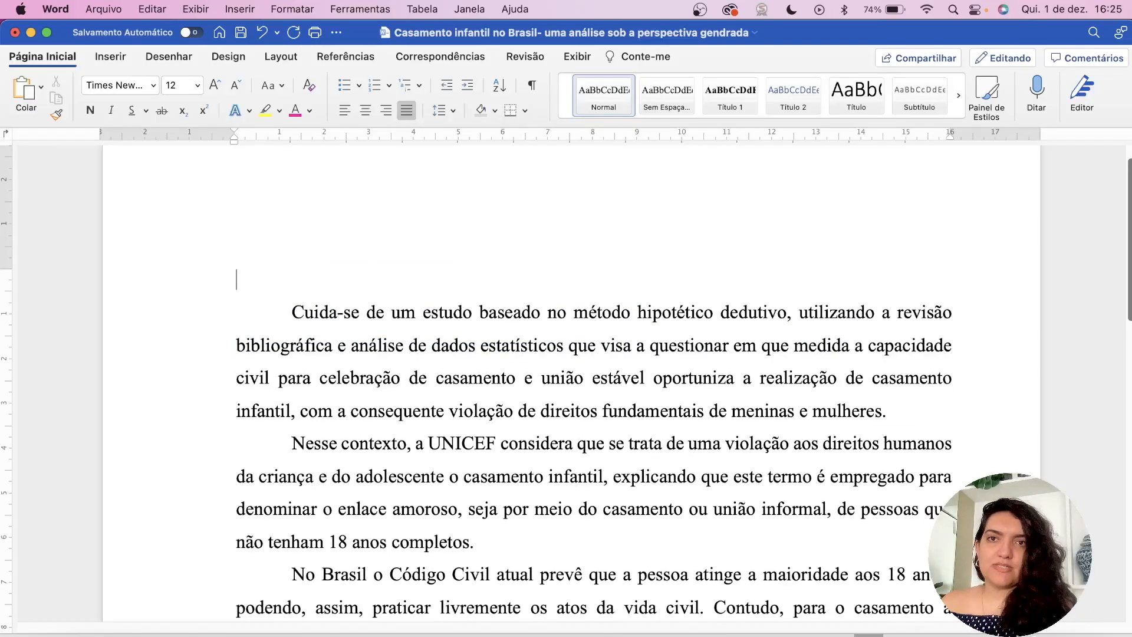
pyautogui.press('BackSpace')
pyautogui.press('BackSpace')
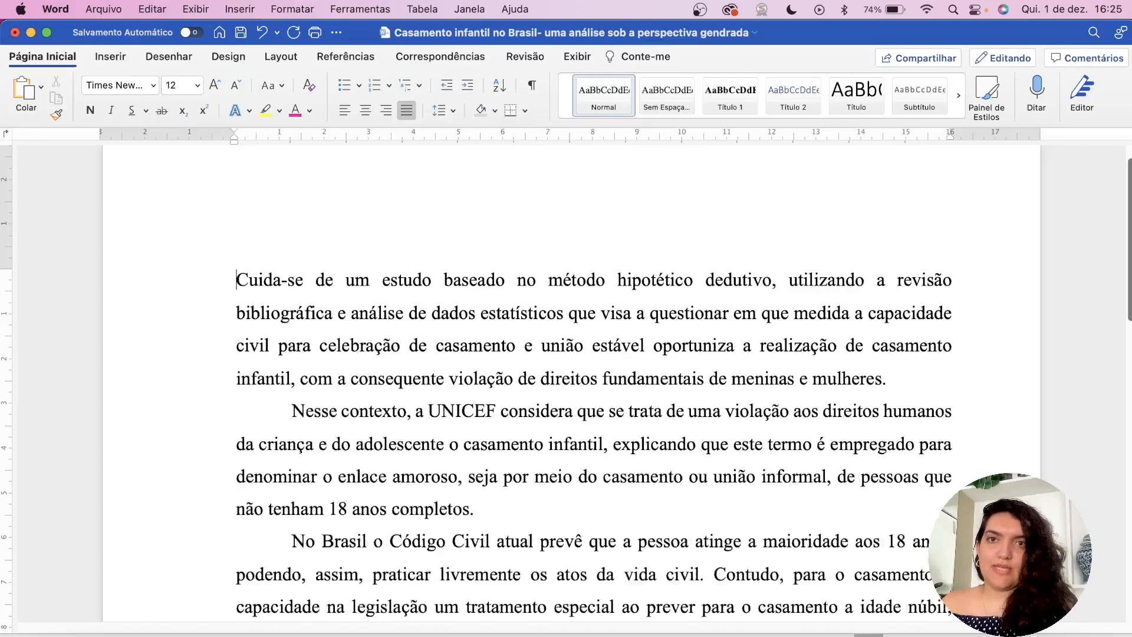
pyautogui.click(611, 96)
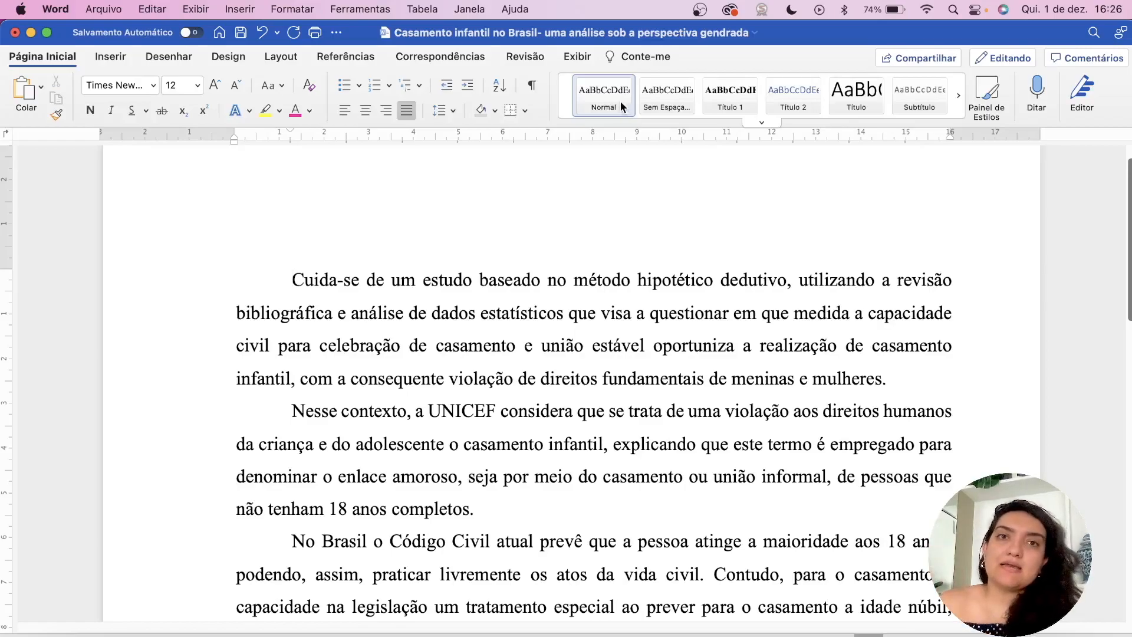
# Open the Normal style for modification and change its font to Arial
pyautogui.rightClick(616, 98)
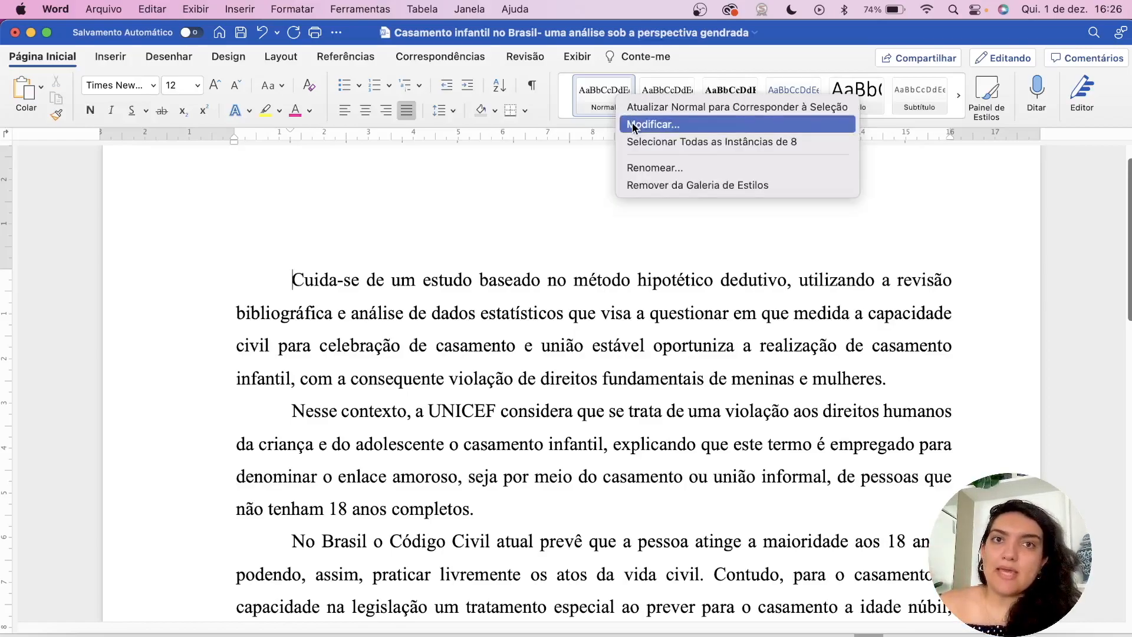
pyautogui.click(632, 124)
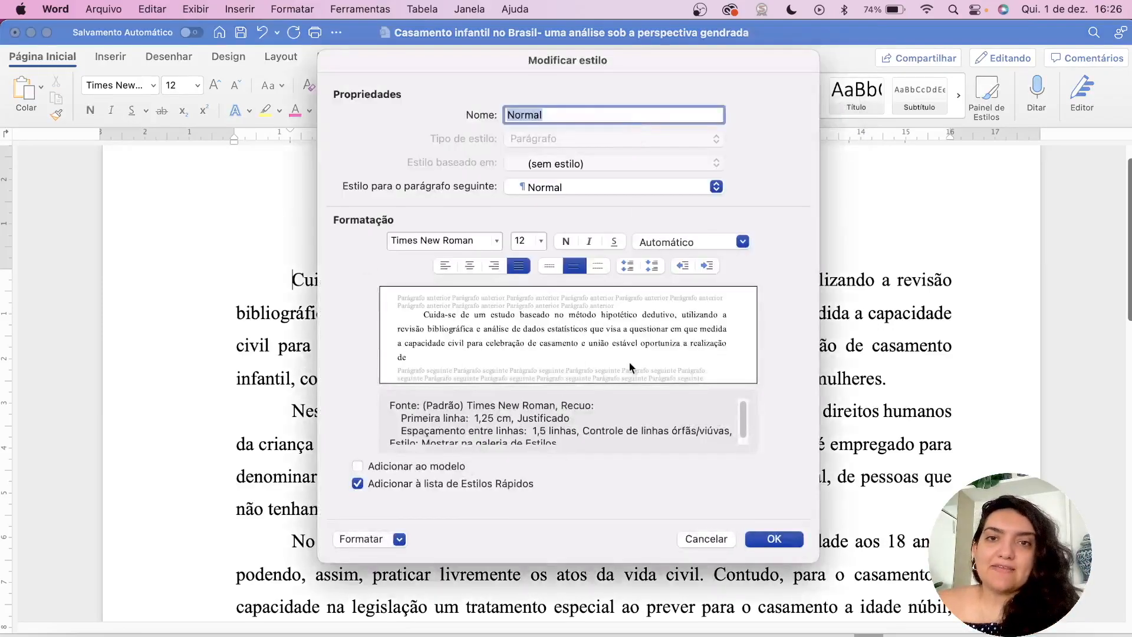
pyautogui.click(497, 241)
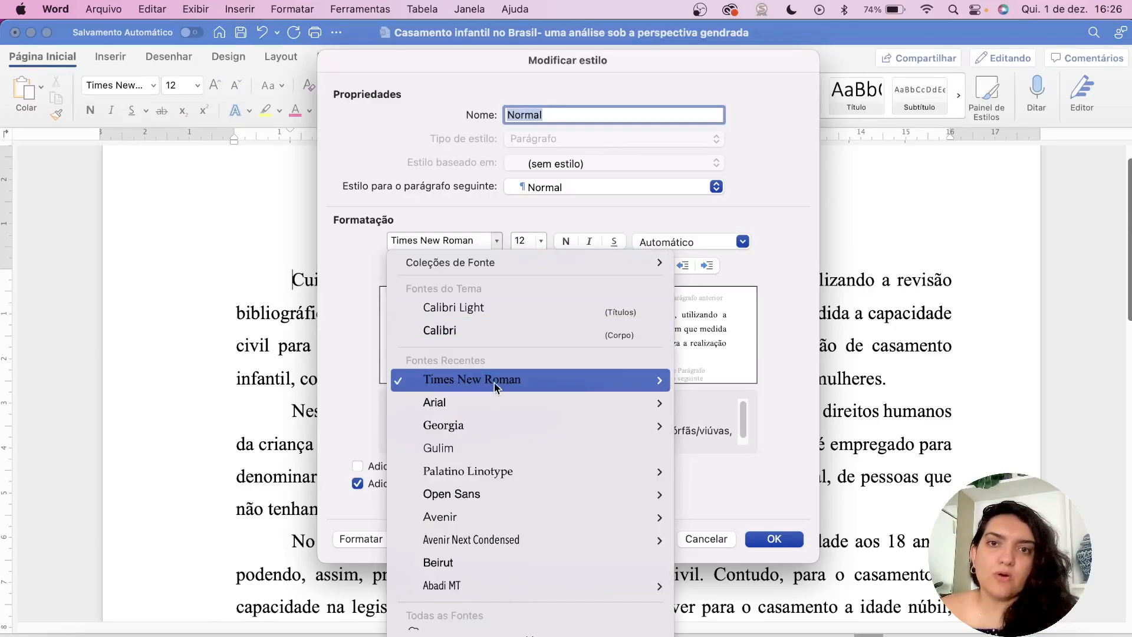
pyautogui.click(491, 402)
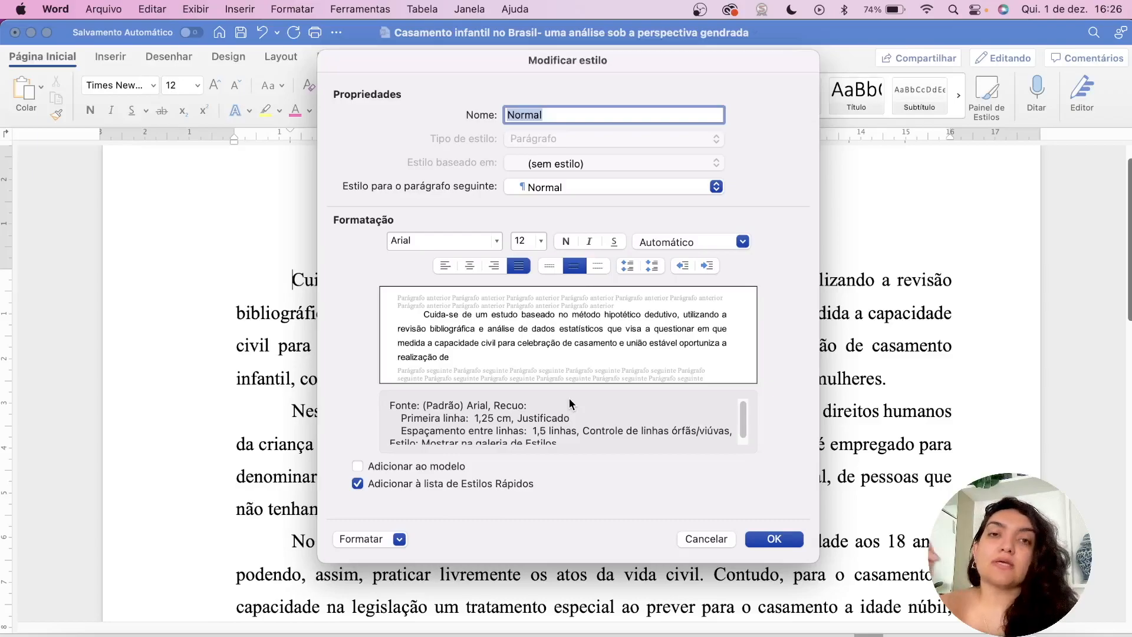
# In the Normal style's paragraph settings, keep justified alignment, try a left indent of 5, reset it to 0, and review the special indent options
pyautogui.click(399, 540)
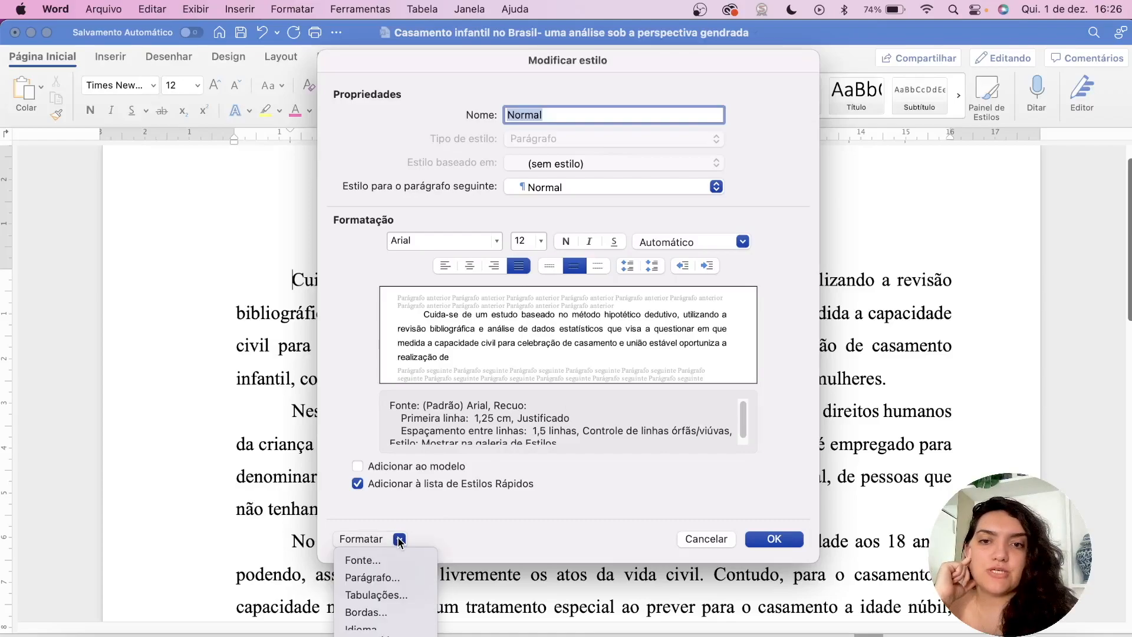
pyautogui.click(394, 578)
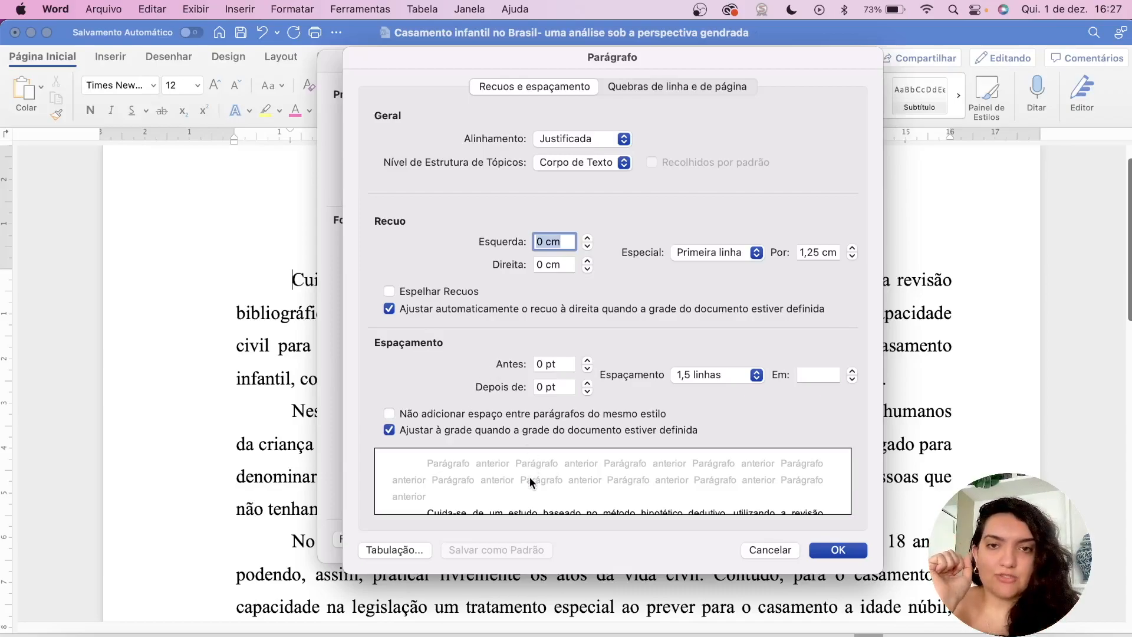
pyautogui.click(563, 139)
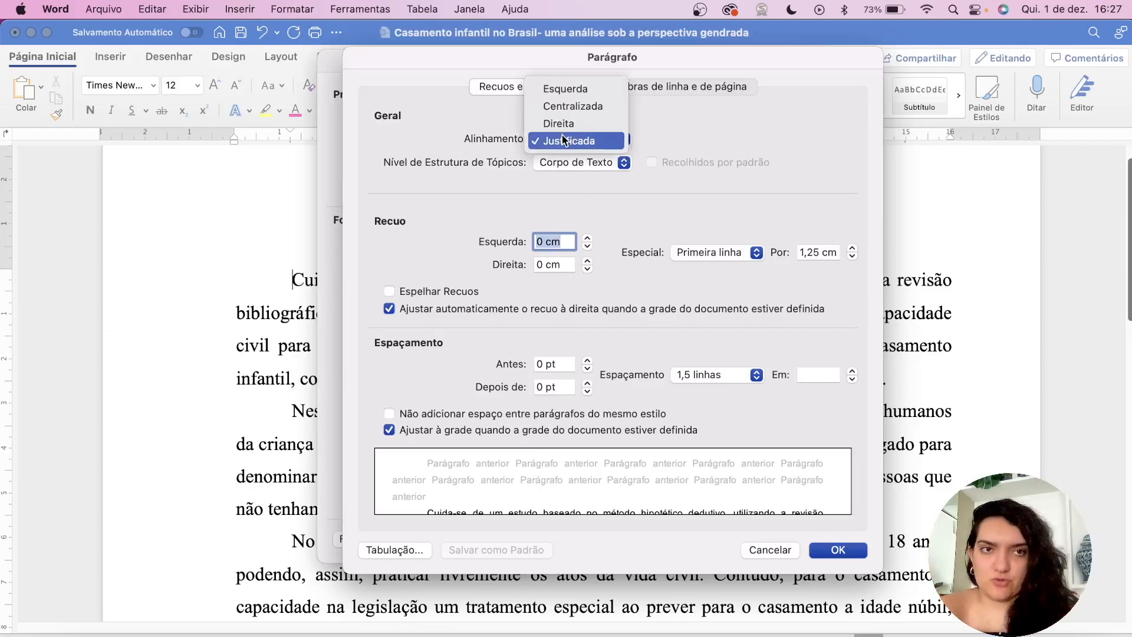
pyautogui.click(563, 140)
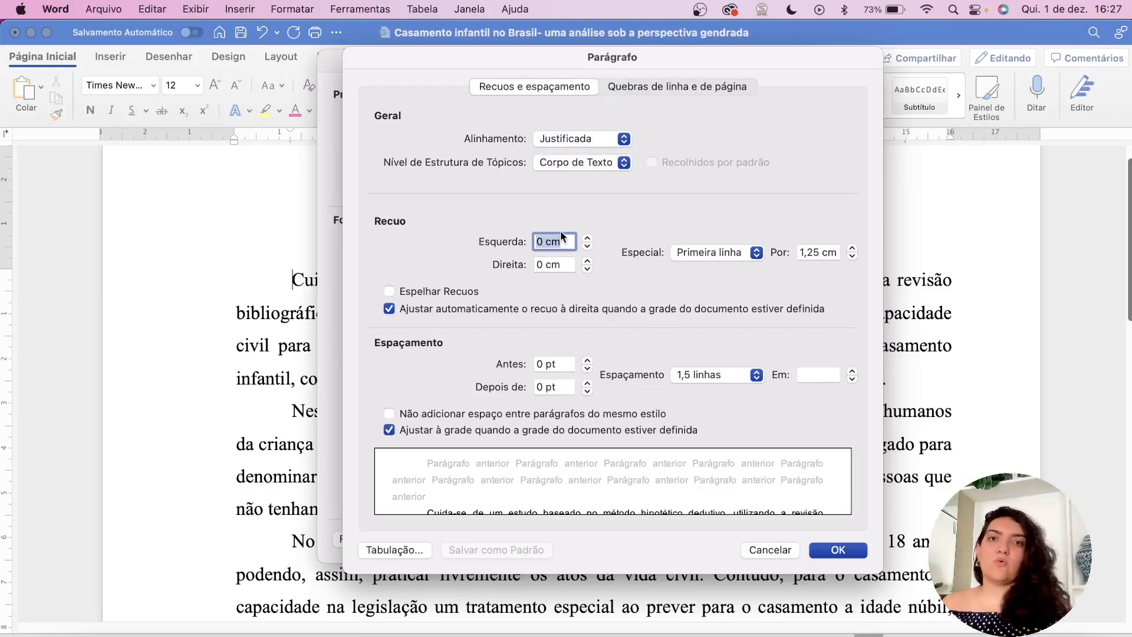
pyautogui.write('5')
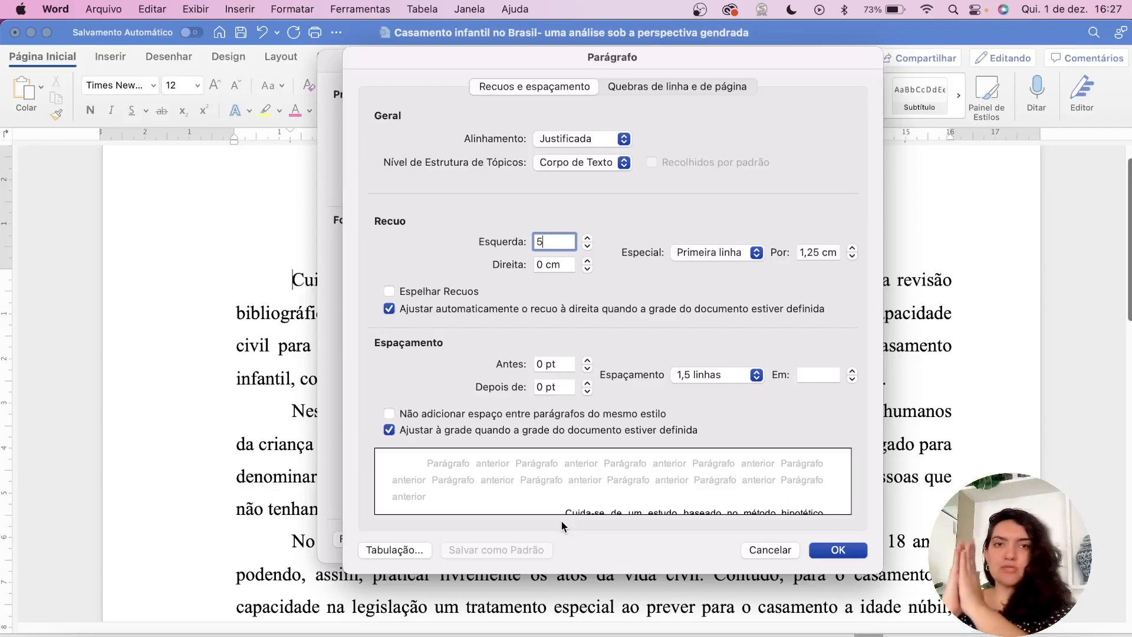
pyautogui.press('BackSpace')
pyautogui.write('0')
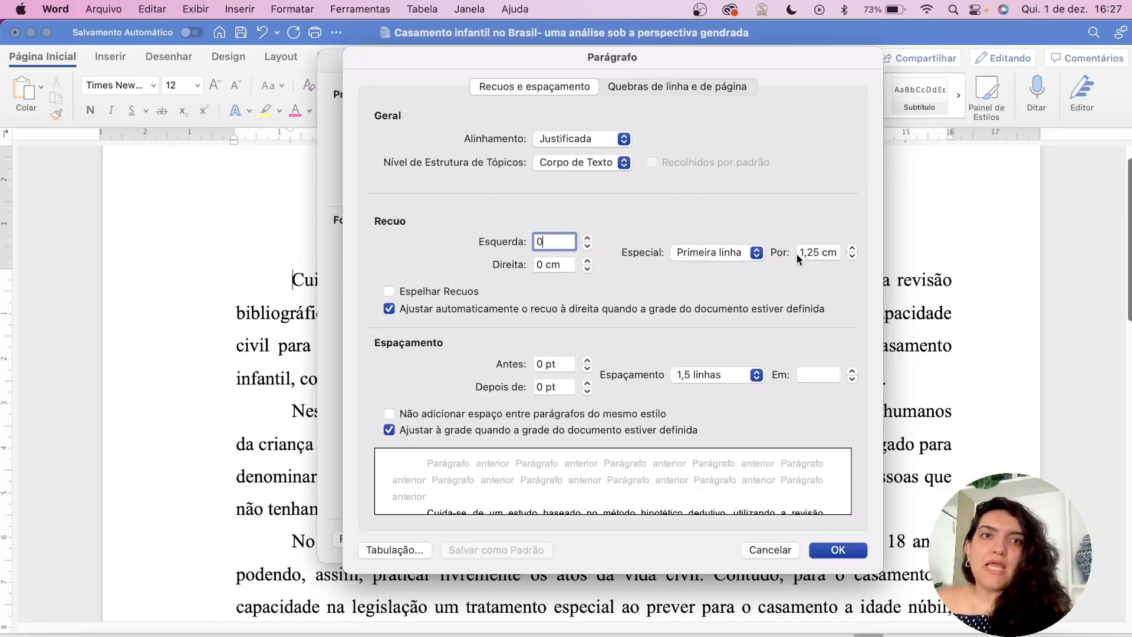
pyautogui.click(753, 255)
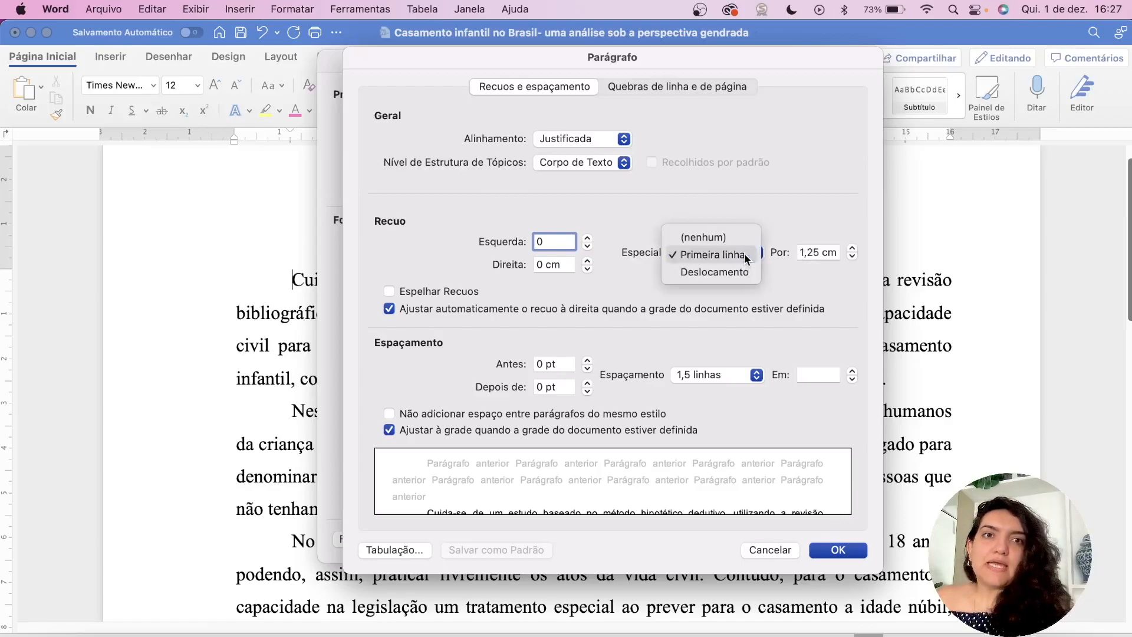
pyautogui.click(789, 211)
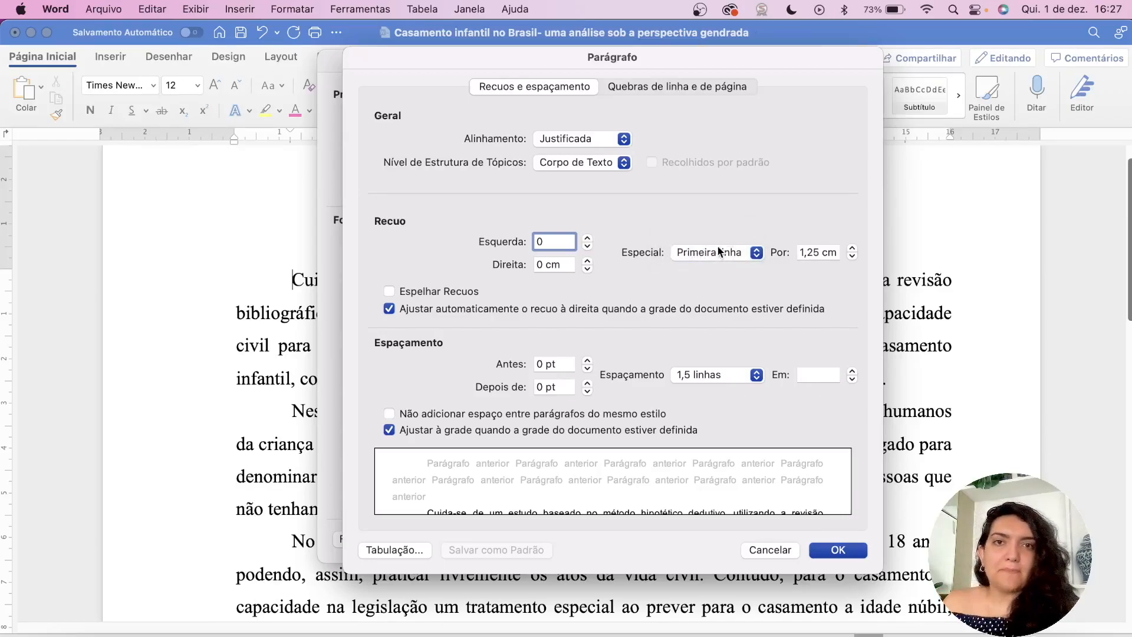
# Try raising the Normal style's spacing before paragraphs to 60 pt, lower it again, and close the paragraph settings
pyautogui.click(570, 364)
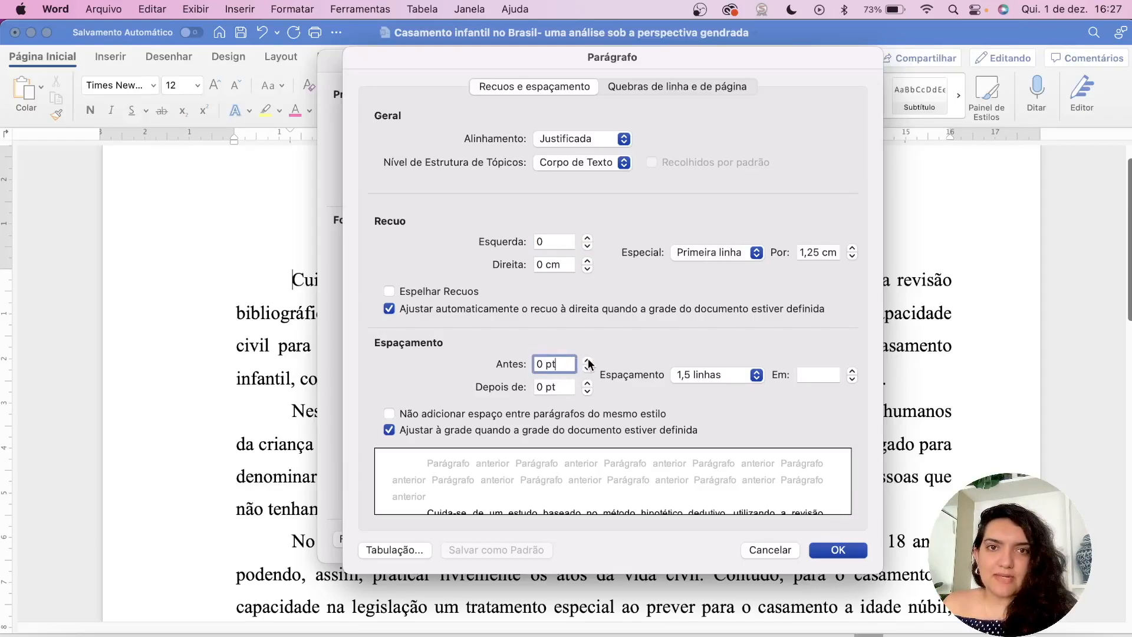
pyautogui.click(588, 361)
pyautogui.click(588, 360)
pyautogui.click(588, 361)
pyautogui.click(588, 360)
pyautogui.click(588, 360)
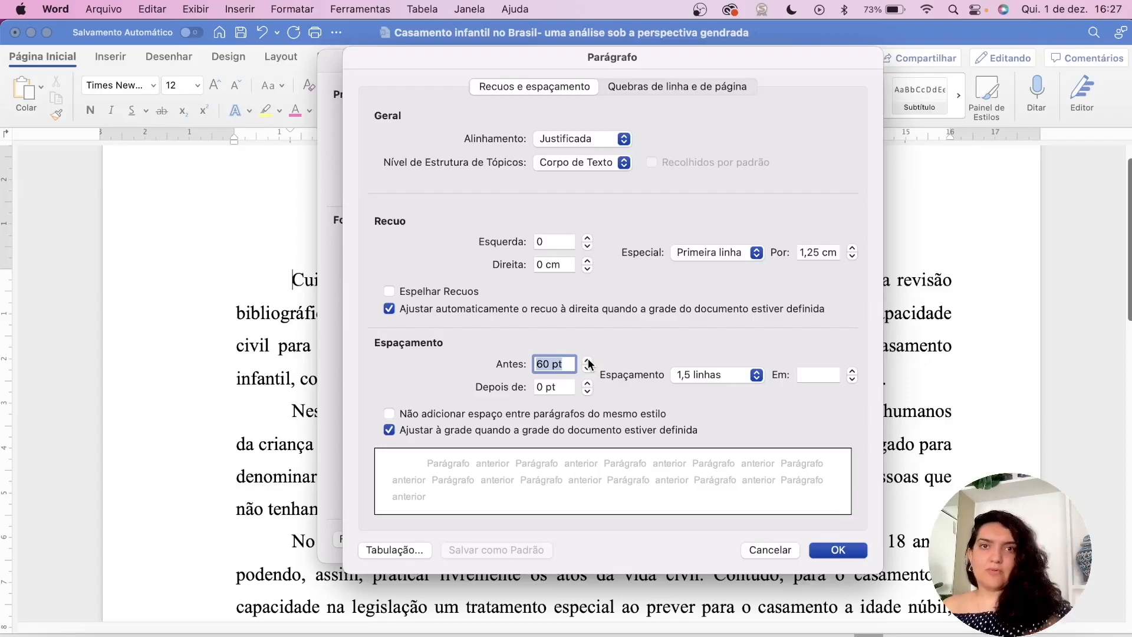
pyautogui.click(588, 370)
pyautogui.click(587, 370)
pyautogui.click(588, 370)
pyautogui.click(587, 369)
pyautogui.click(588, 370)
pyautogui.click(587, 370)
pyautogui.click(587, 370)
pyautogui.click(587, 370)
pyautogui.click(587, 370)
pyautogui.click(587, 370)
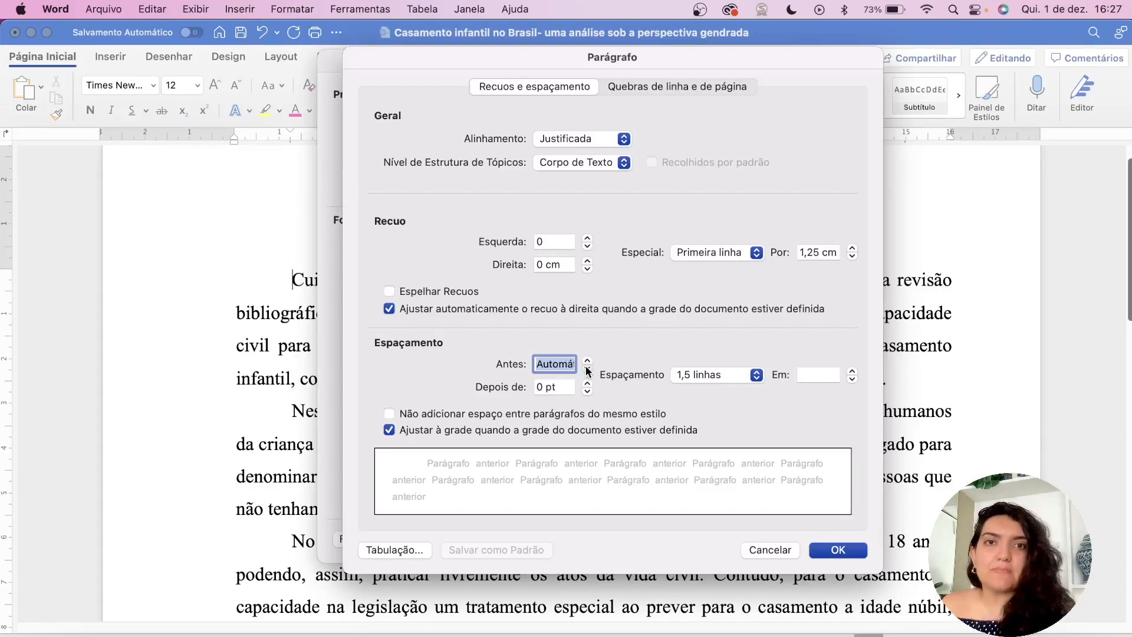
pyautogui.press('Return')
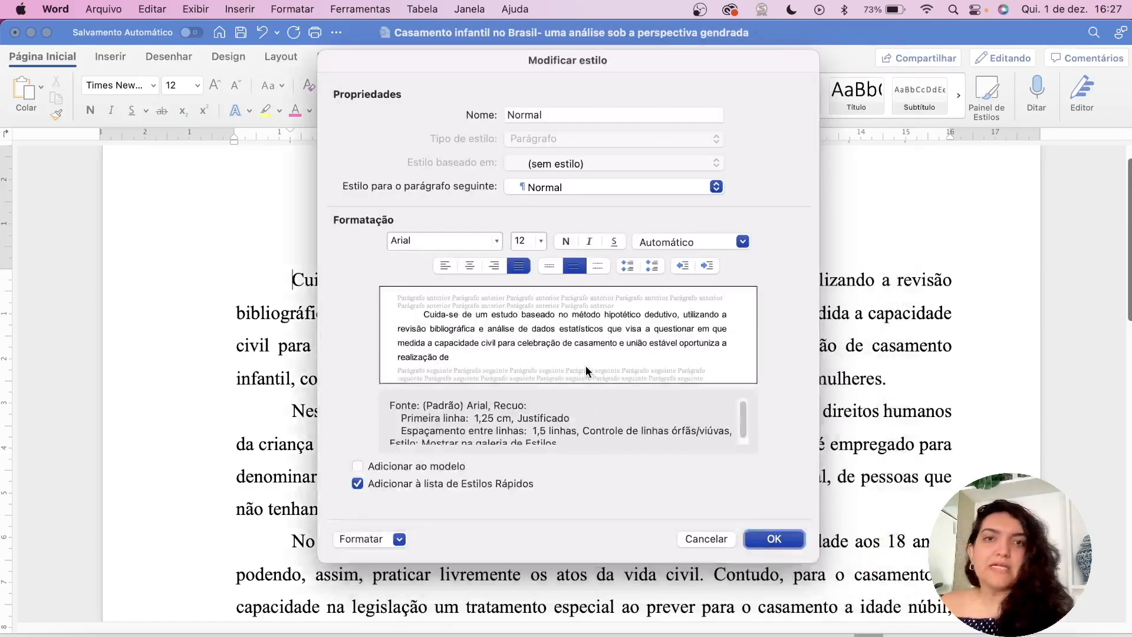
# Reopen the Normal style's paragraph settings, keep line spacing at 1,5 linhas, and save the modified style
pyautogui.click(401, 539)
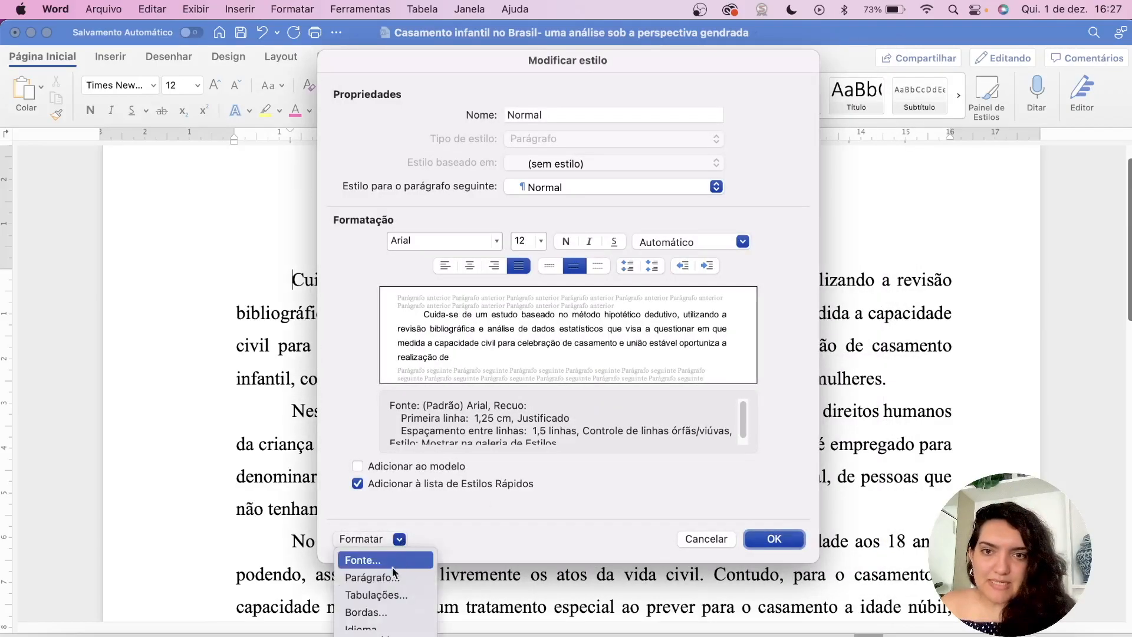
pyautogui.click(388, 580)
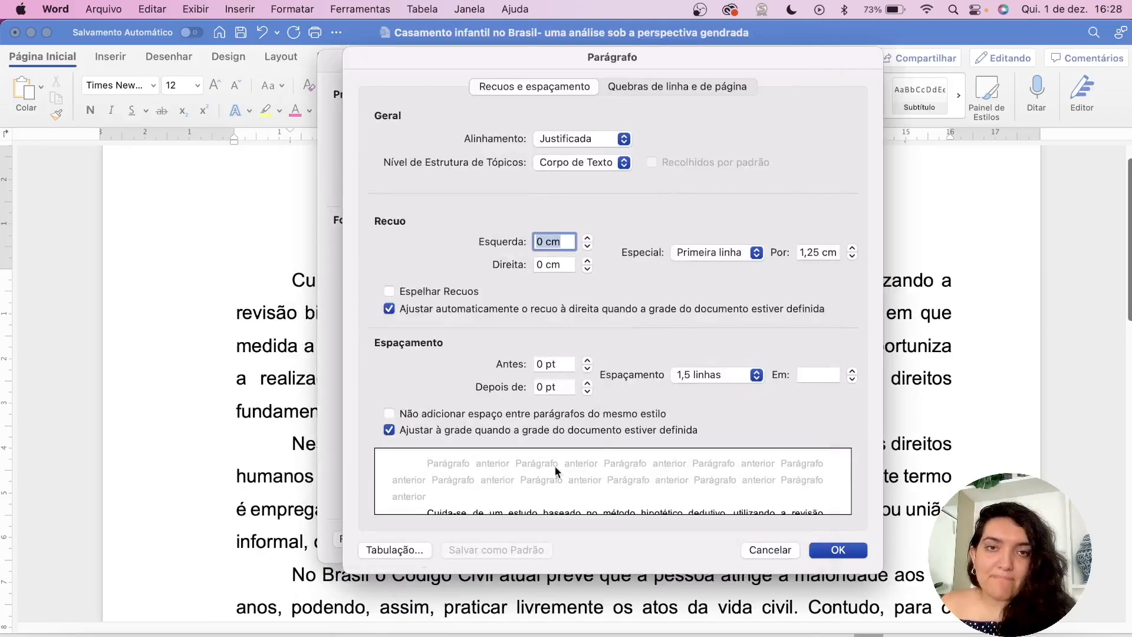
pyautogui.click(716, 376)
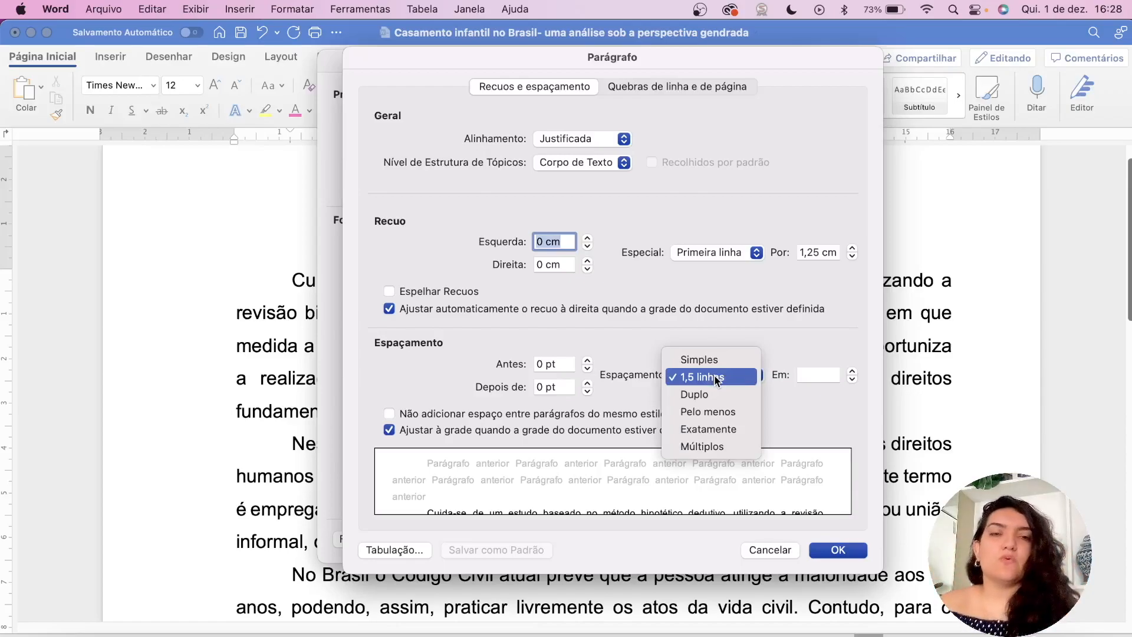
pyautogui.click(716, 378)
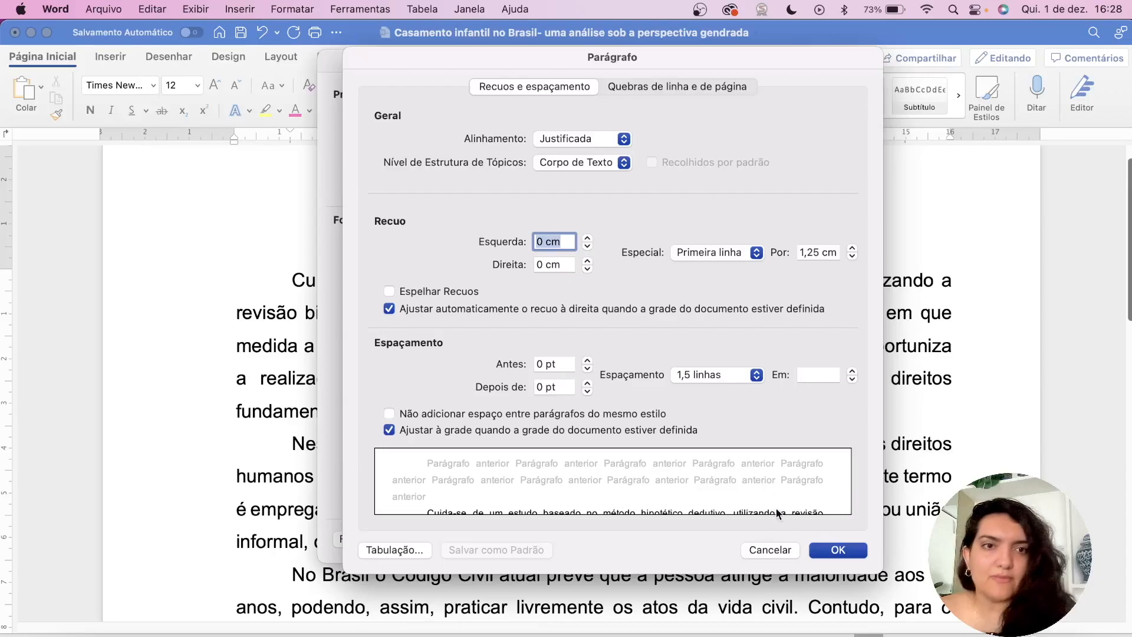
pyautogui.click(837, 551)
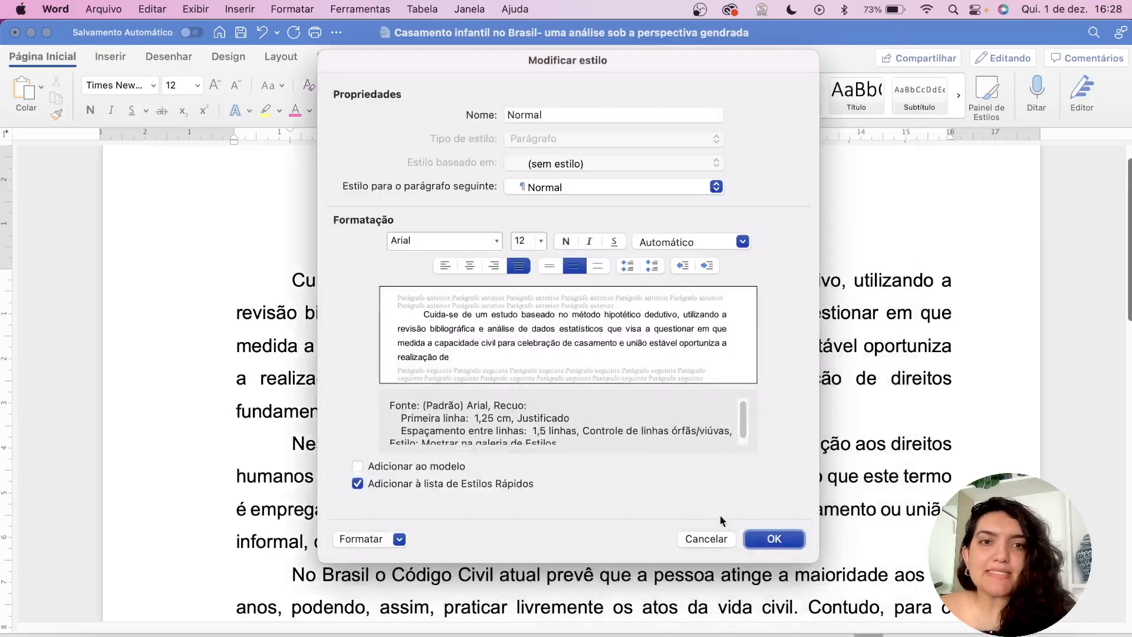
pyautogui.click(774, 539)
# Remove the first-line indent from the entire document text and set its font to Georgia
pyautogui.click(746, 348)
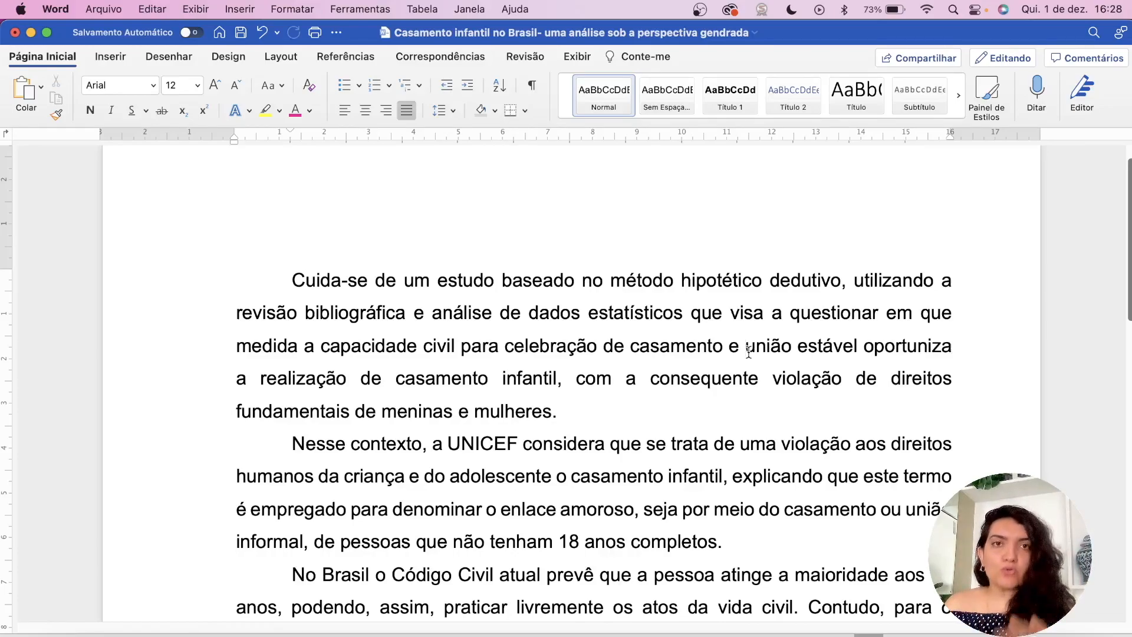
pyautogui.press('super+a')
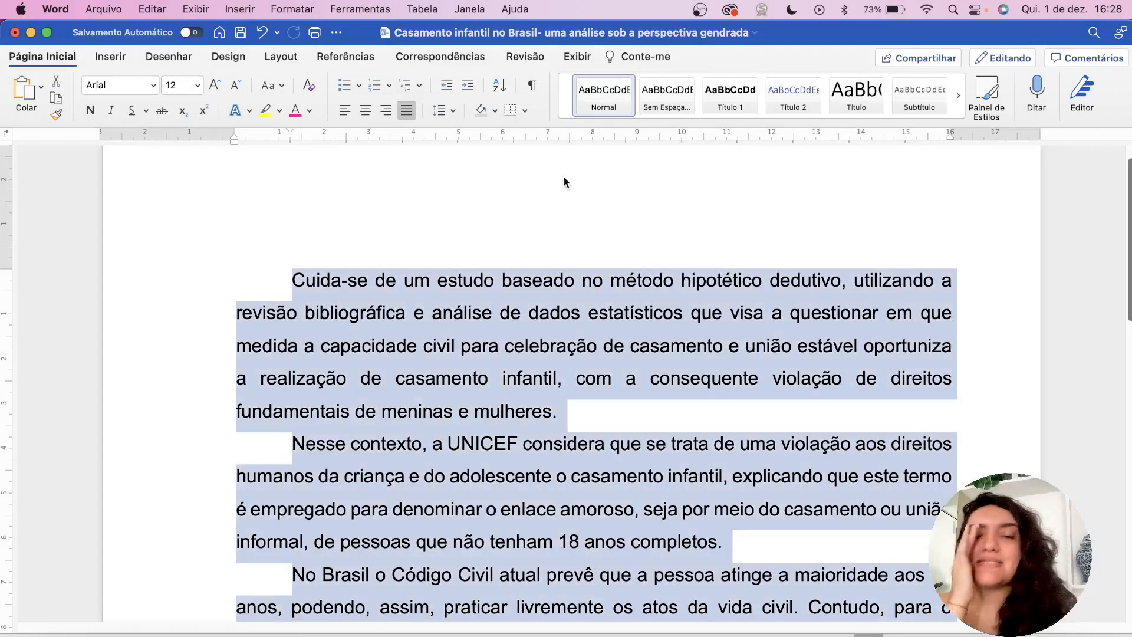
pyautogui.moveTo(293, 133); pyautogui.dragTo(236, 139)
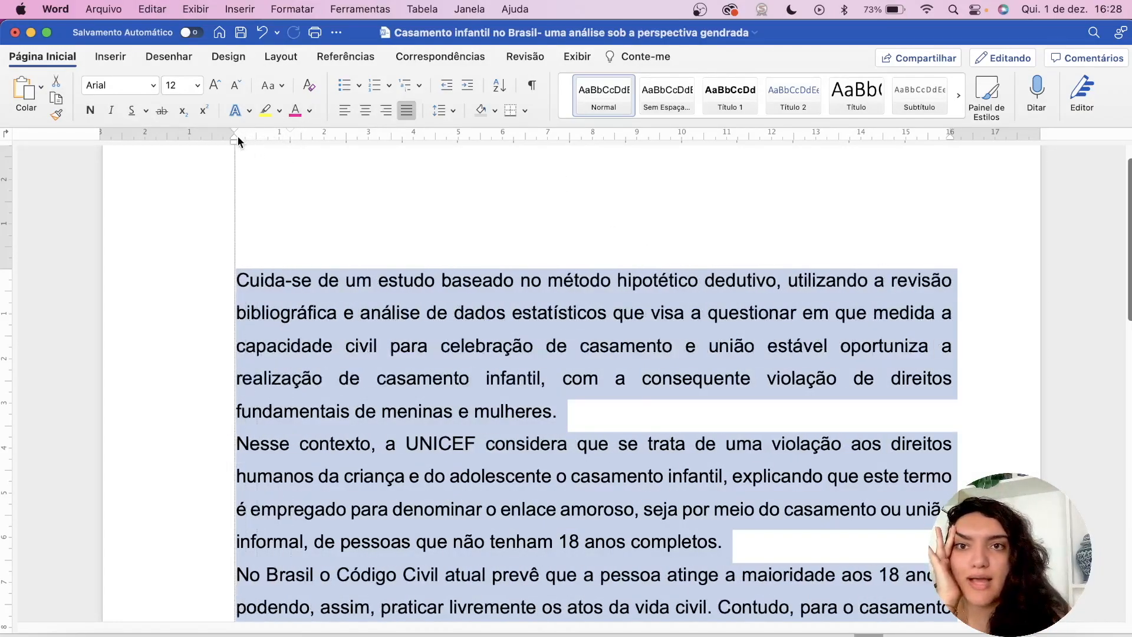
pyautogui.click(152, 85)
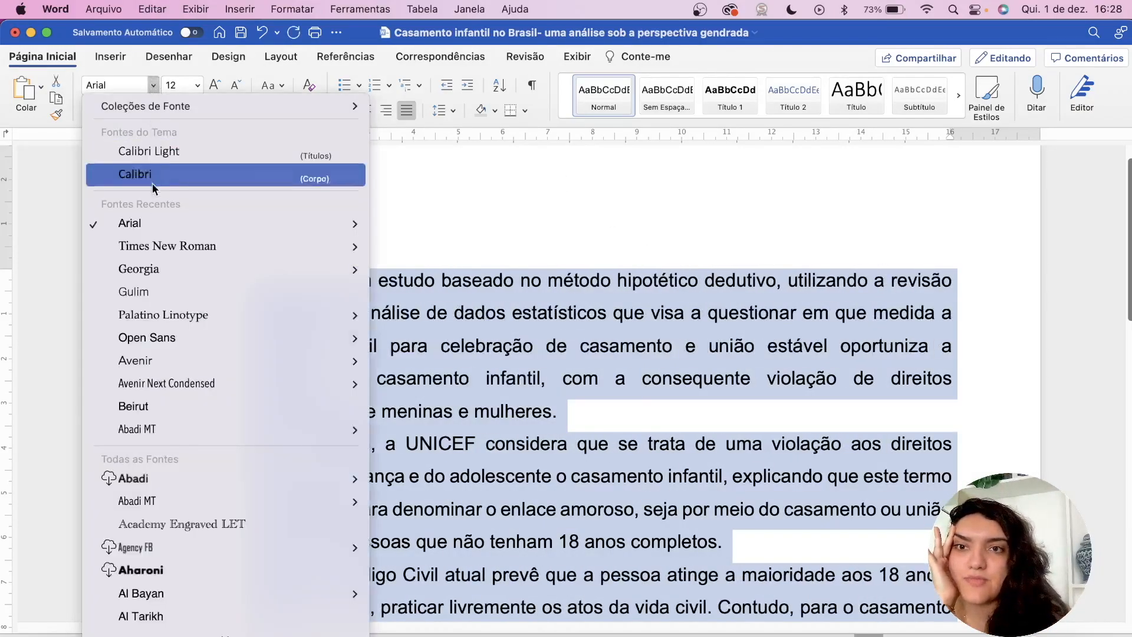
pyautogui.click(158, 272)
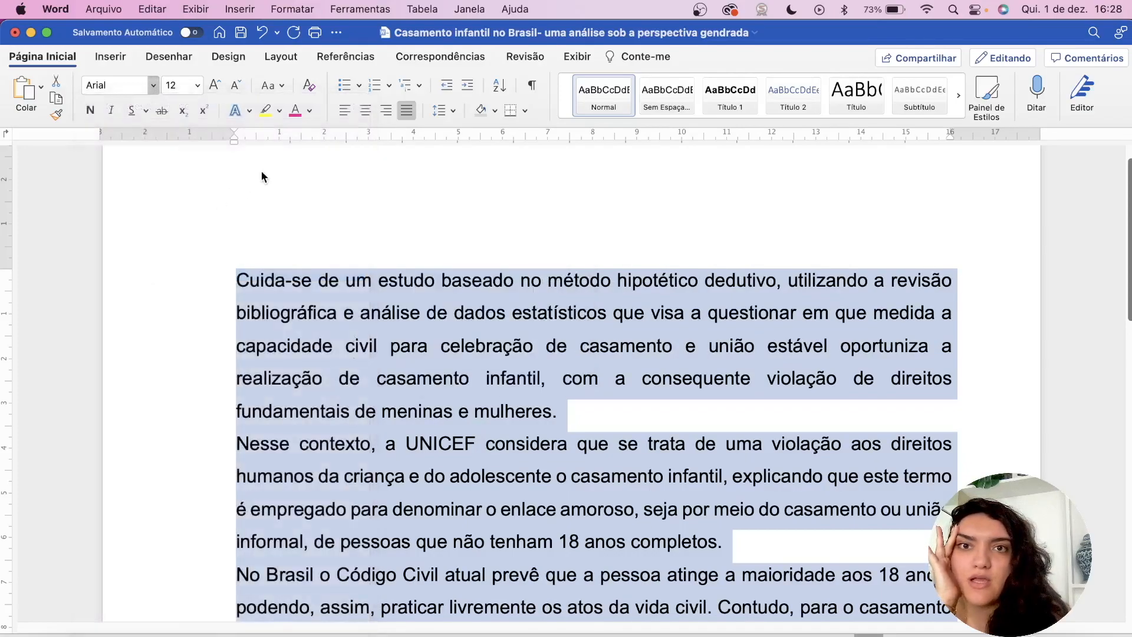
# Try left alignment on the whole text, switch it to centred, and clear the selection
pyautogui.click(345, 111)
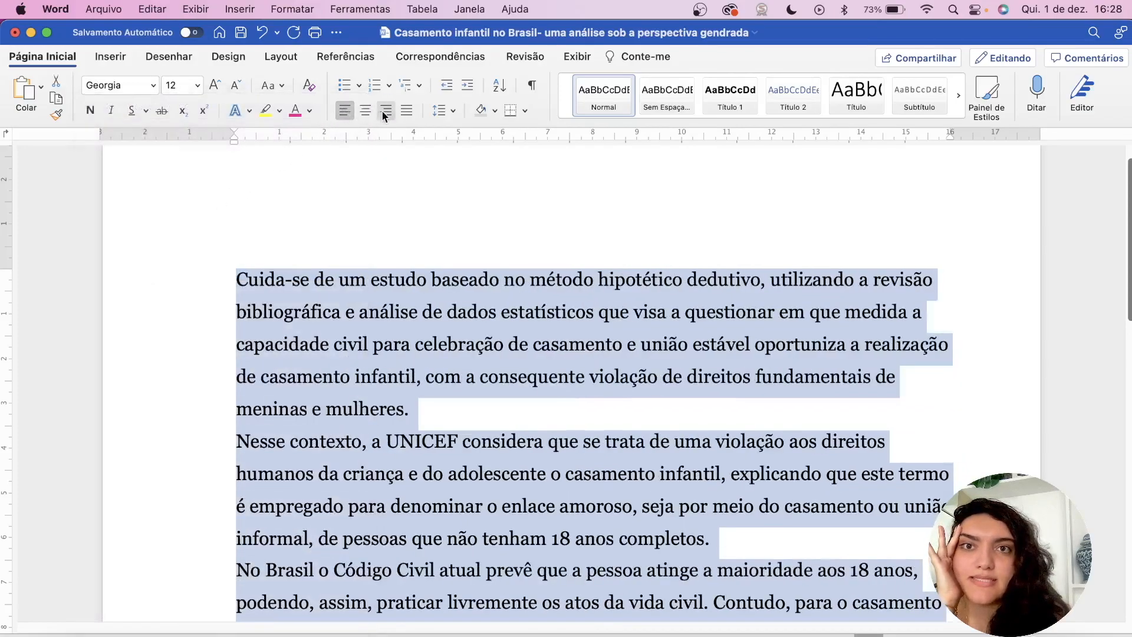
pyautogui.click(367, 110)
pyautogui.scroll(-3, 587, 538)
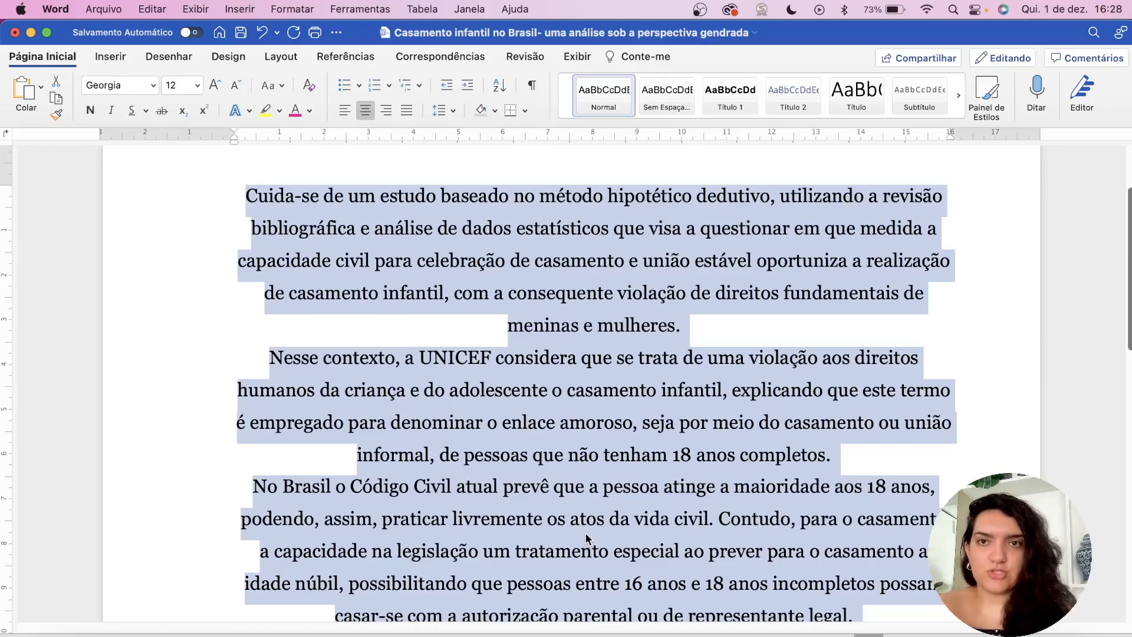
pyautogui.click(805, 519)
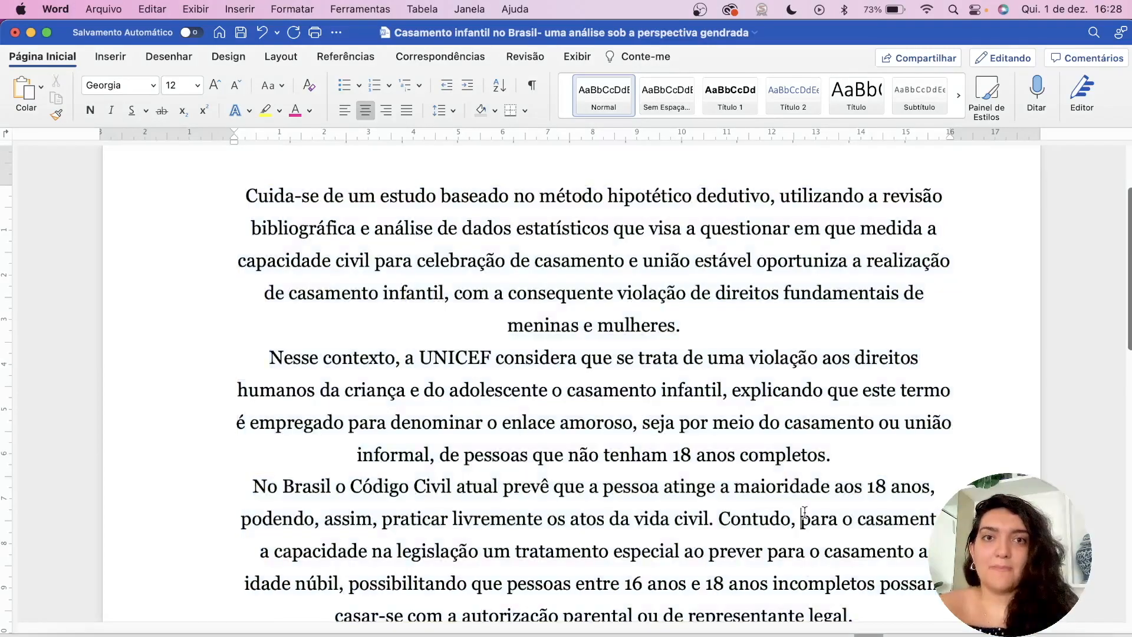
# Set the font size of the entire document text to 14
pyautogui.click(308, 230)
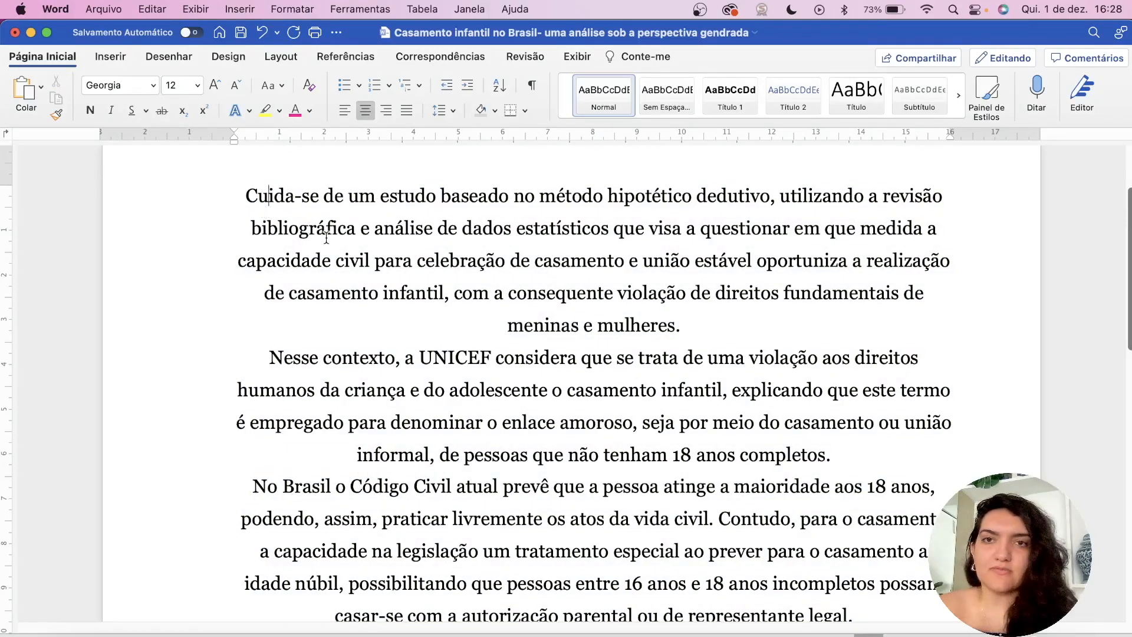
pyautogui.press('super+a')
pyautogui.click(197, 87)
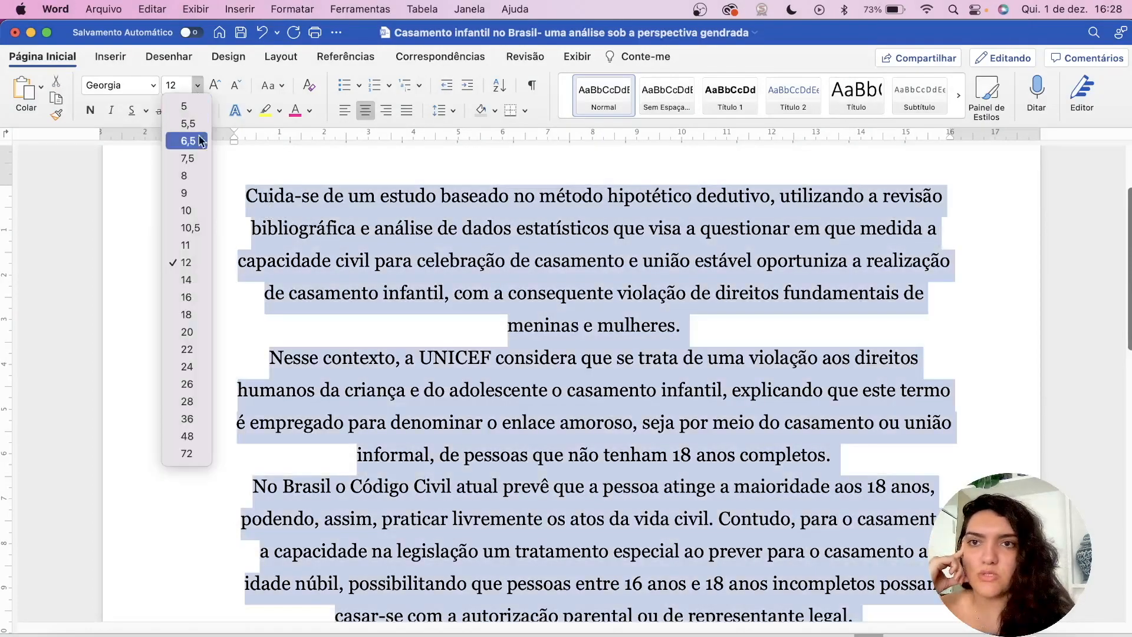
pyautogui.click(208, 277)
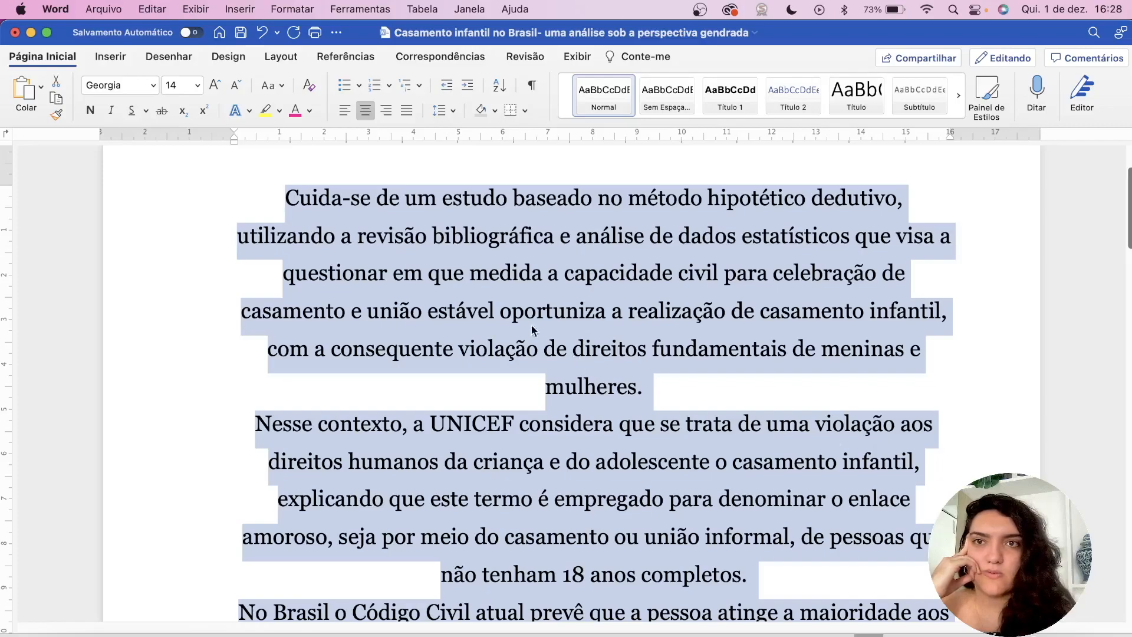
# Make the entire selected document text bold and italic
pyautogui.click(89, 115)
pyautogui.click(112, 113)
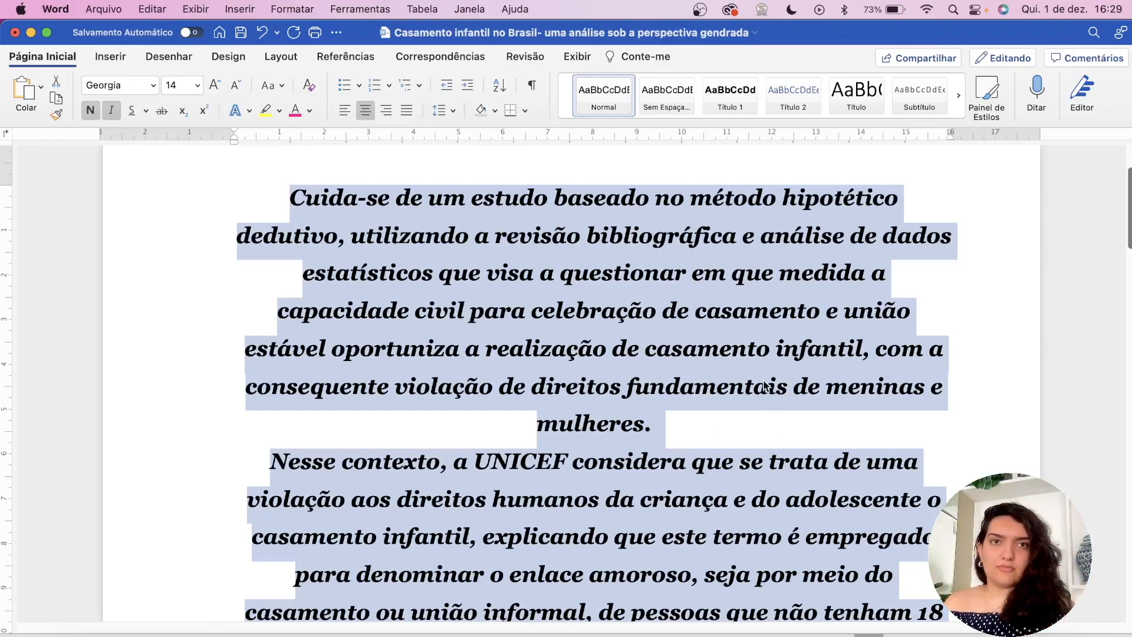
# Apply the Normal style to the entire misformatted text, clear the selection, and check the paragraphs throughout the document
pyautogui.click(603, 99)
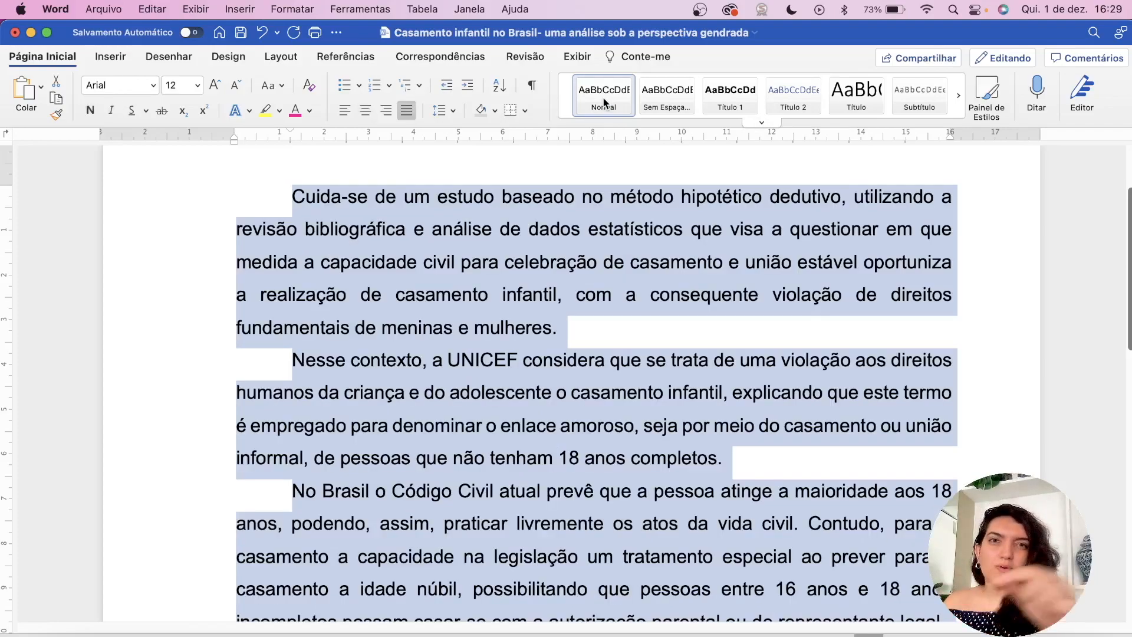
pyautogui.click(615, 196)
pyautogui.scroll(-2, 590, 349)
pyautogui.scroll(-8, 590, 349)
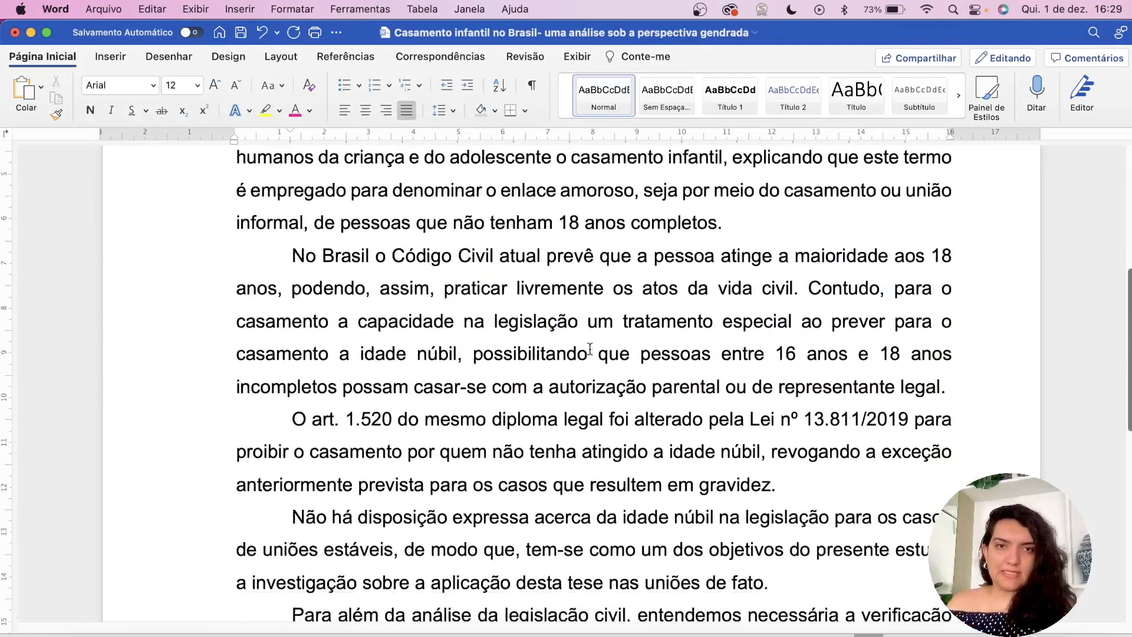
pyautogui.scroll(-4, 589, 349)
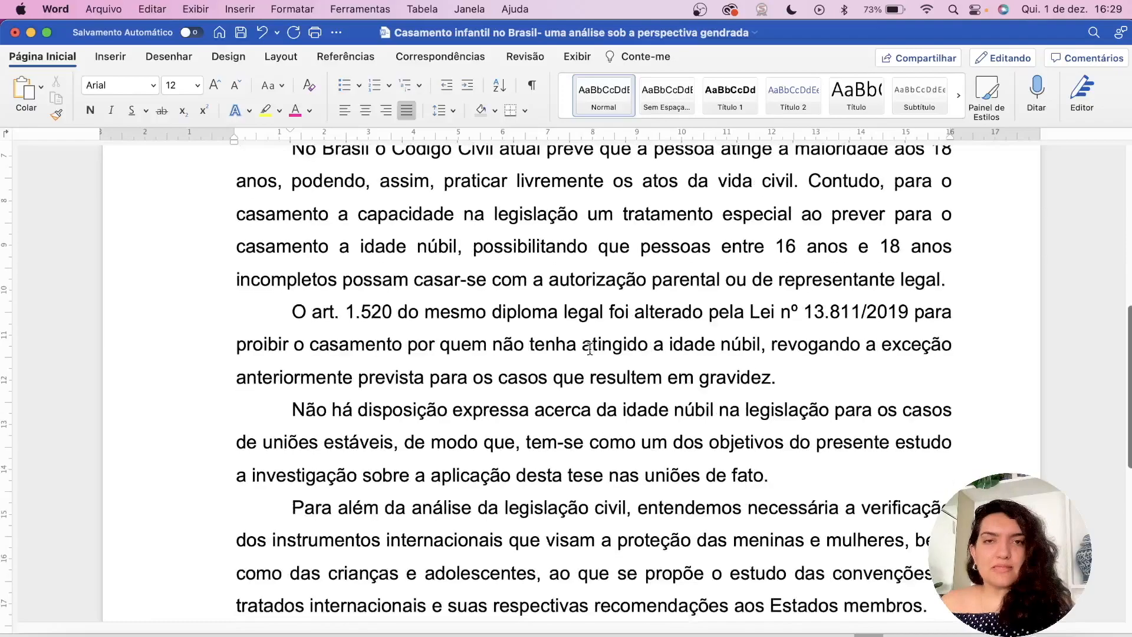
pyautogui.scroll(10, 589, 348)
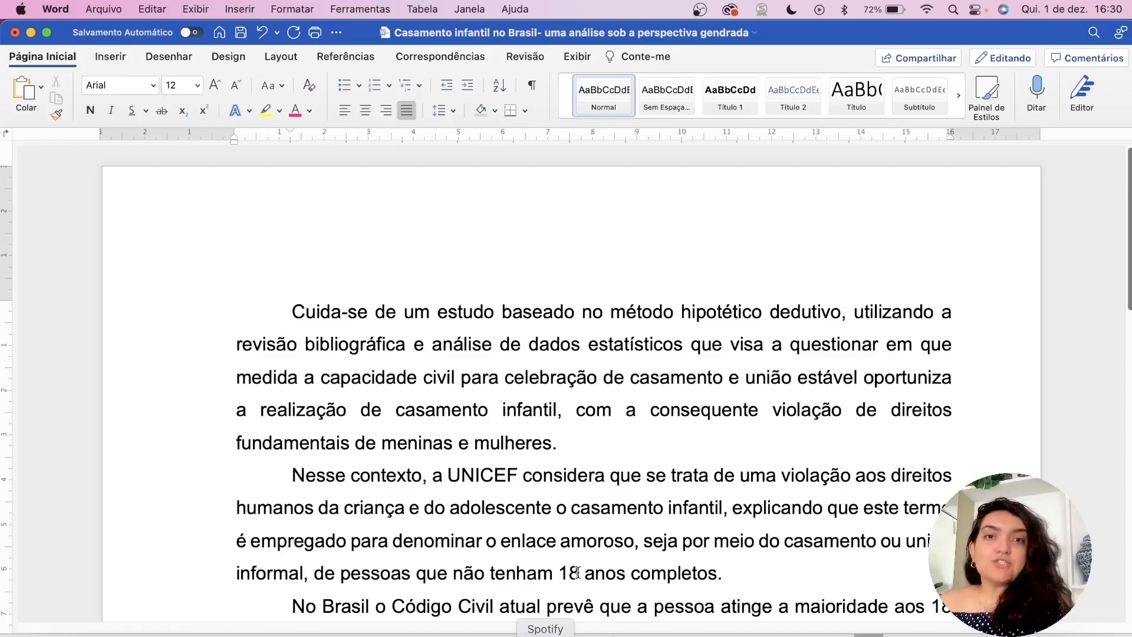
pyautogui.scroll(-1, 587, 475)
pyautogui.scroll(-5, 587, 475)
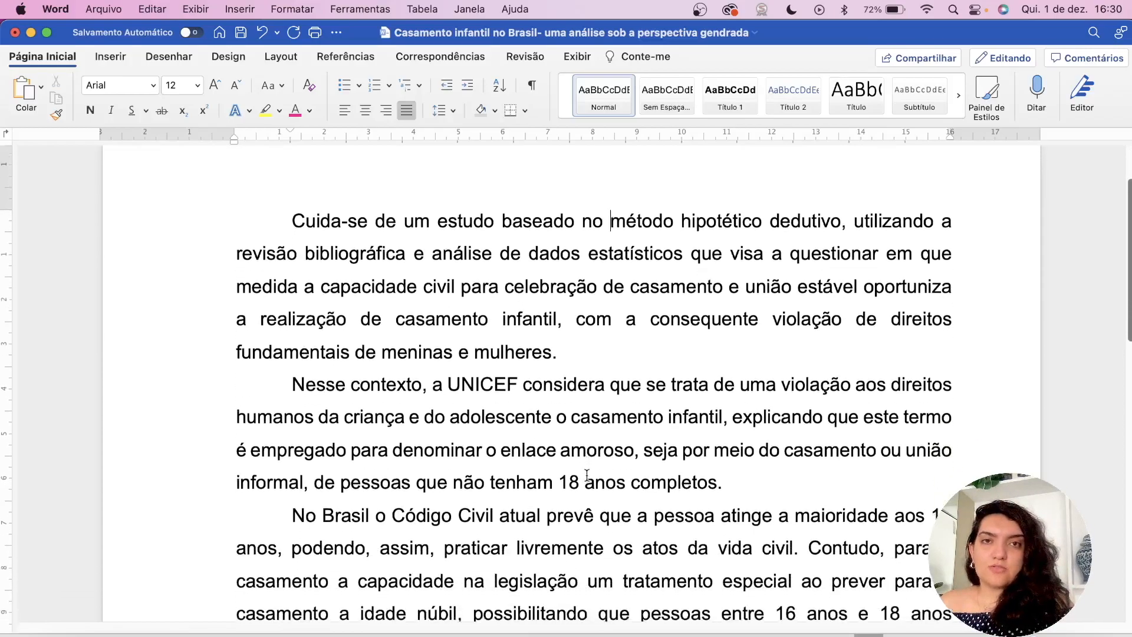